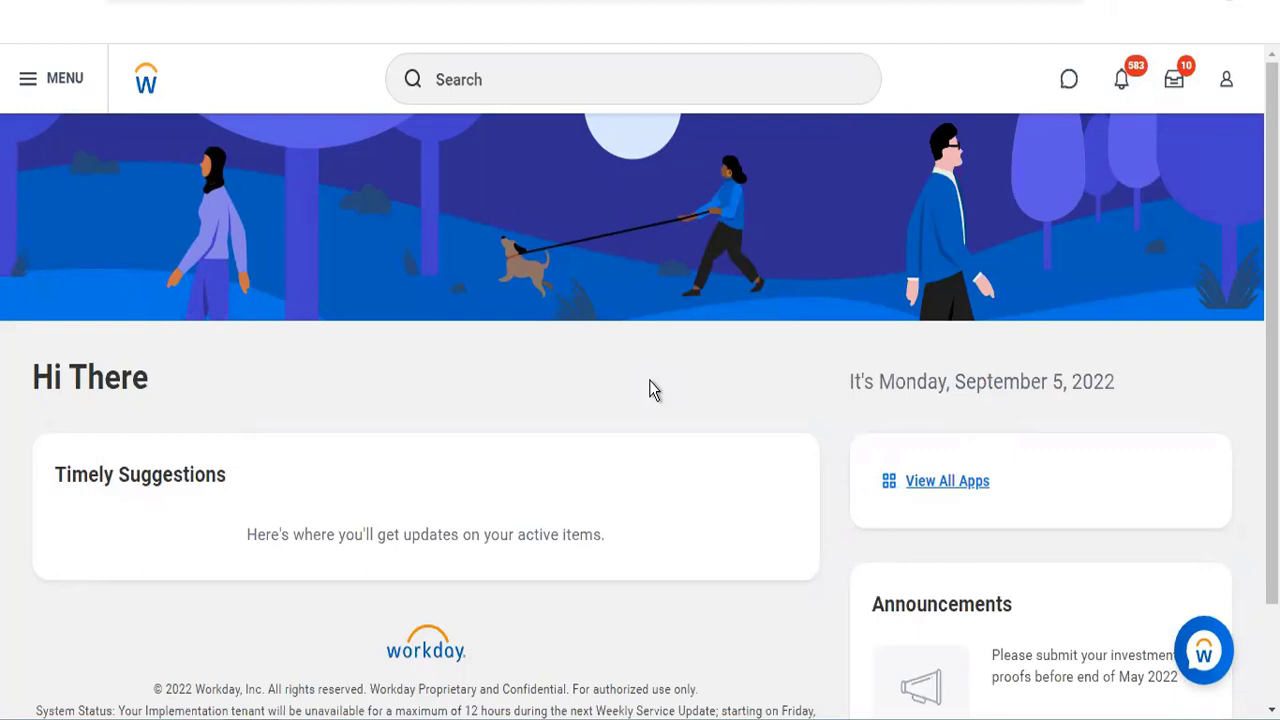
Find and open the Launch Calibration task and show the choices for Top Level Organization
click(564, 78)
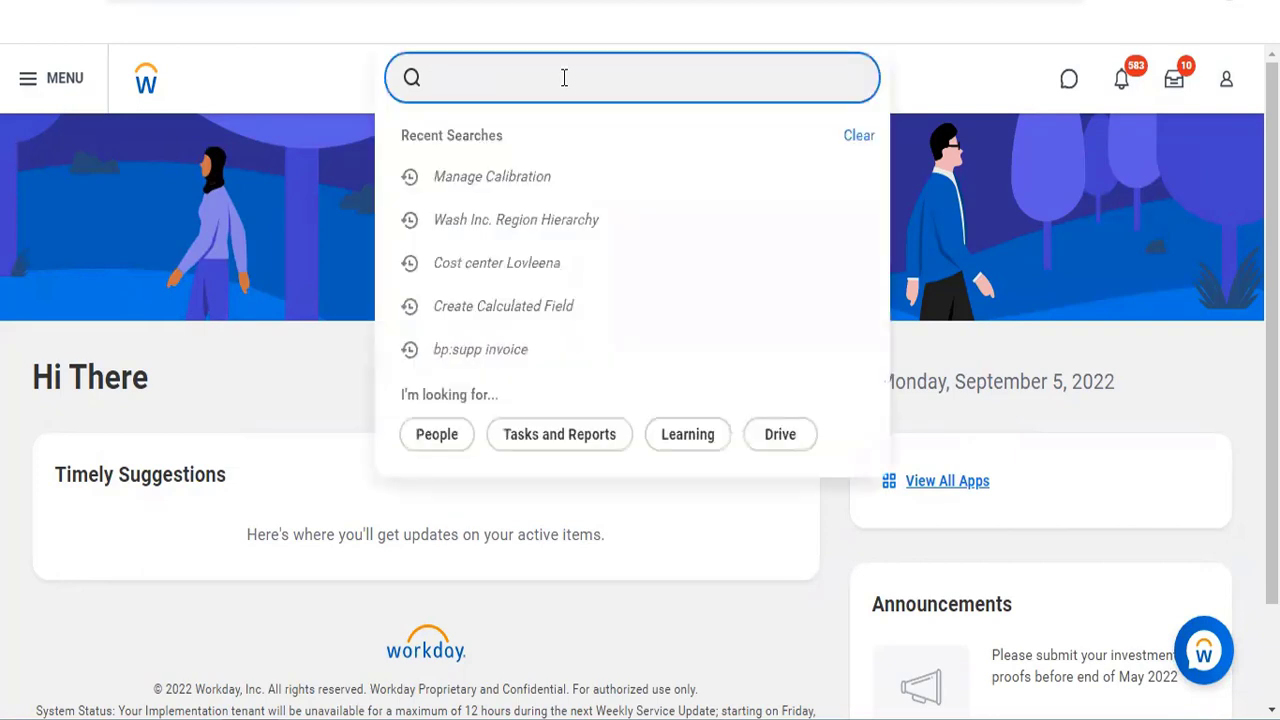
text(launch calibrat)
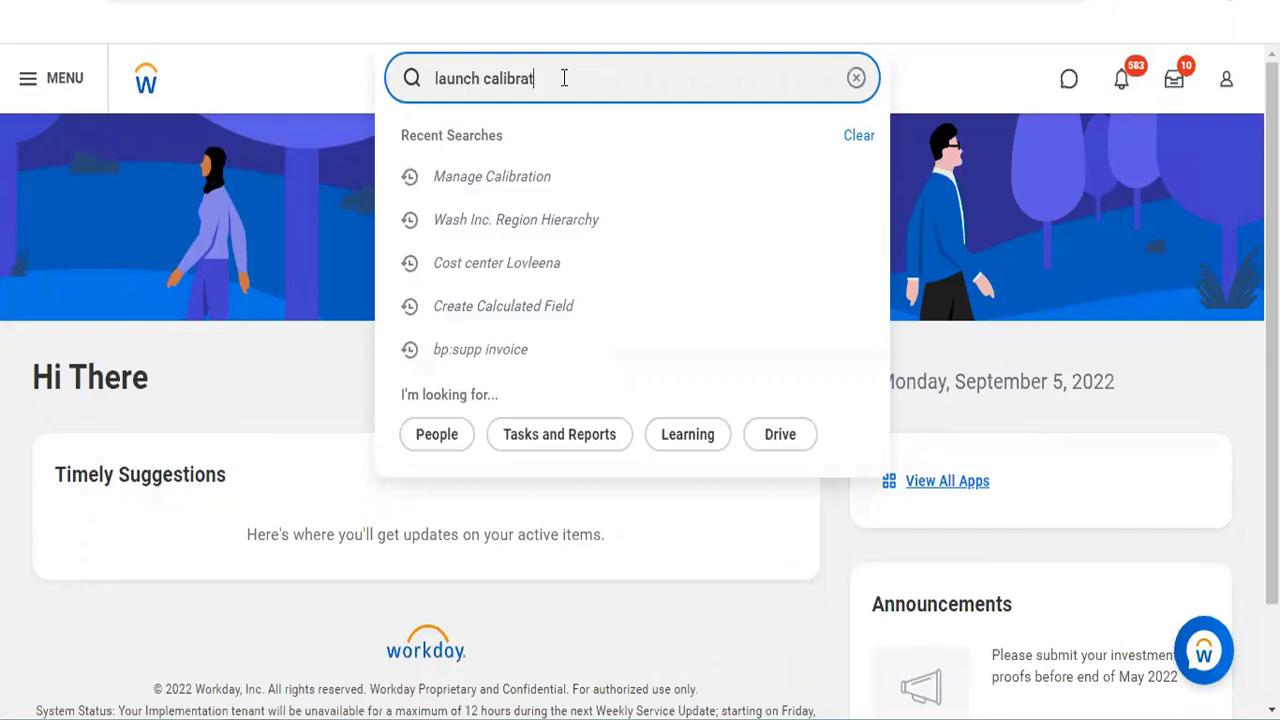
text(ion)
click(545, 152)
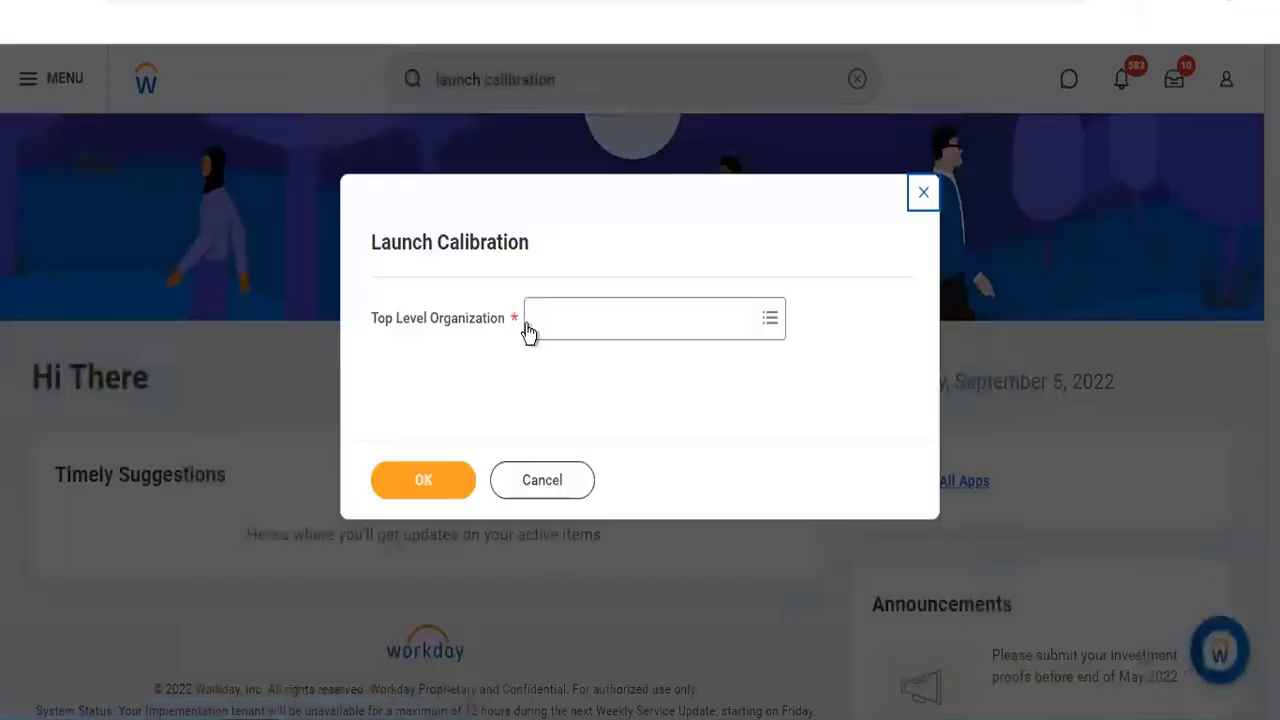
click(600, 314)
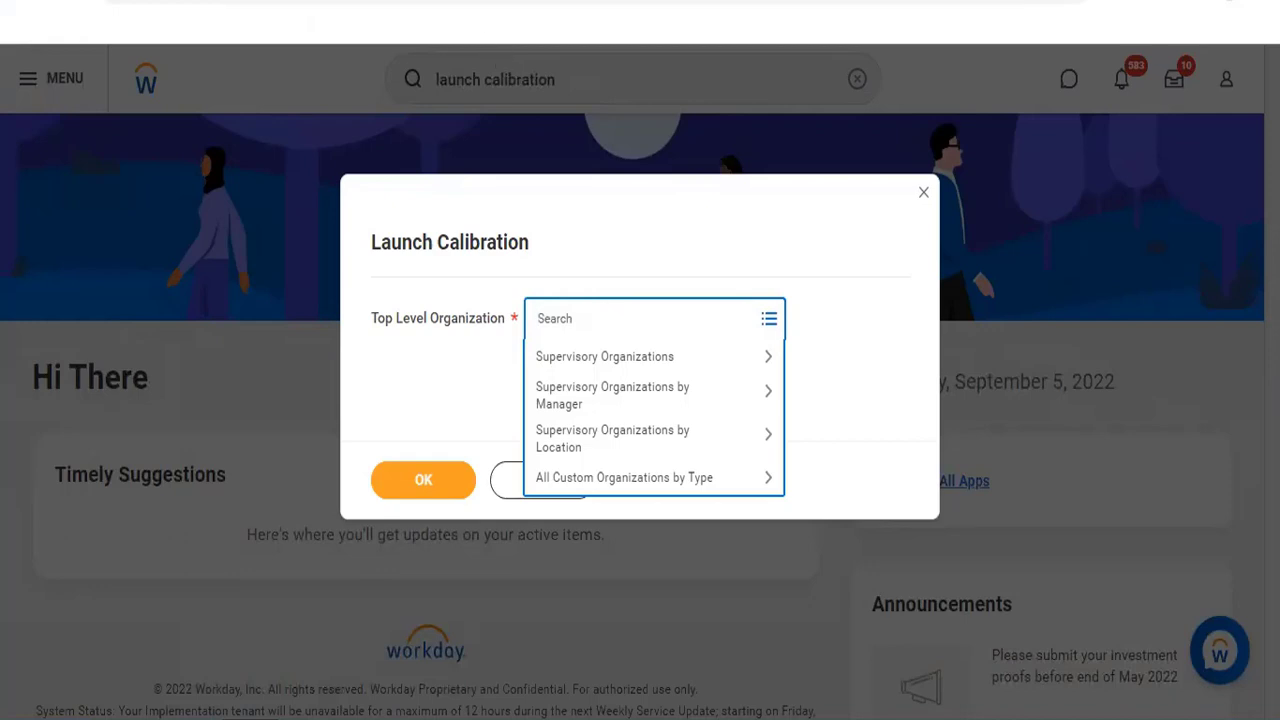
Duplicate the browser tab and search for supervisory organizations with "sup org: ZZZ"
right_click(380, 8)
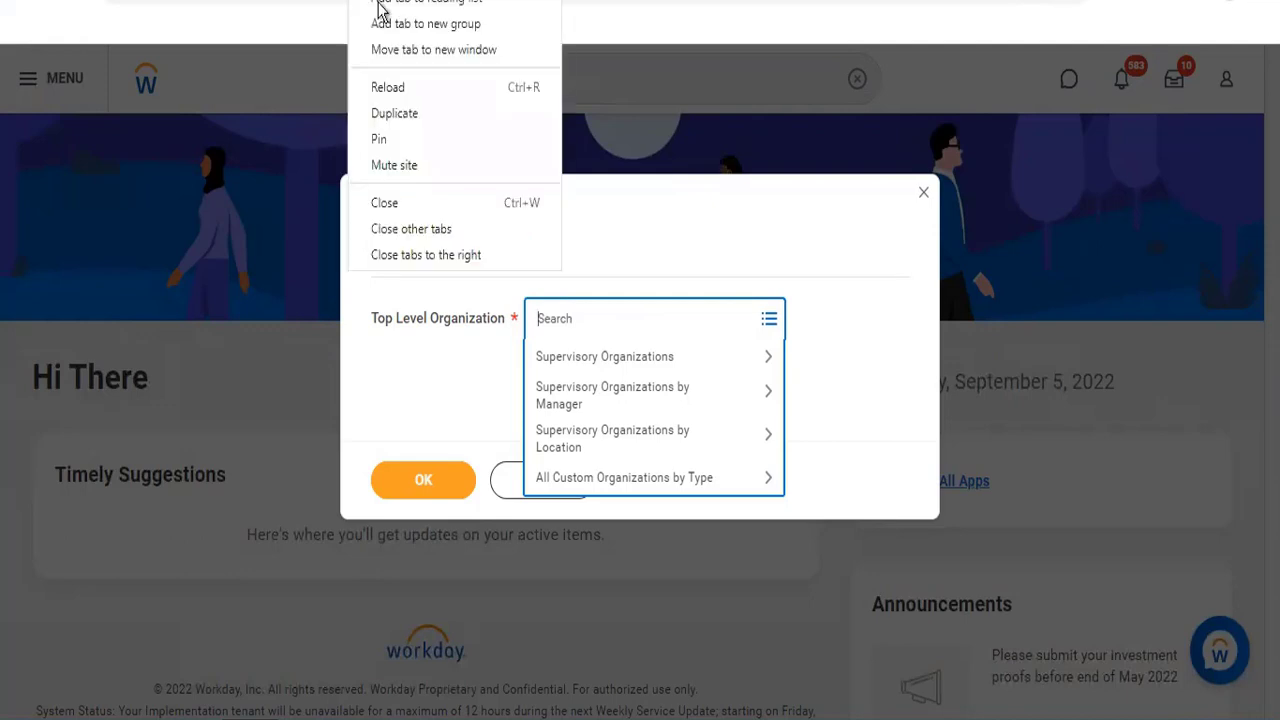
click(413, 110)
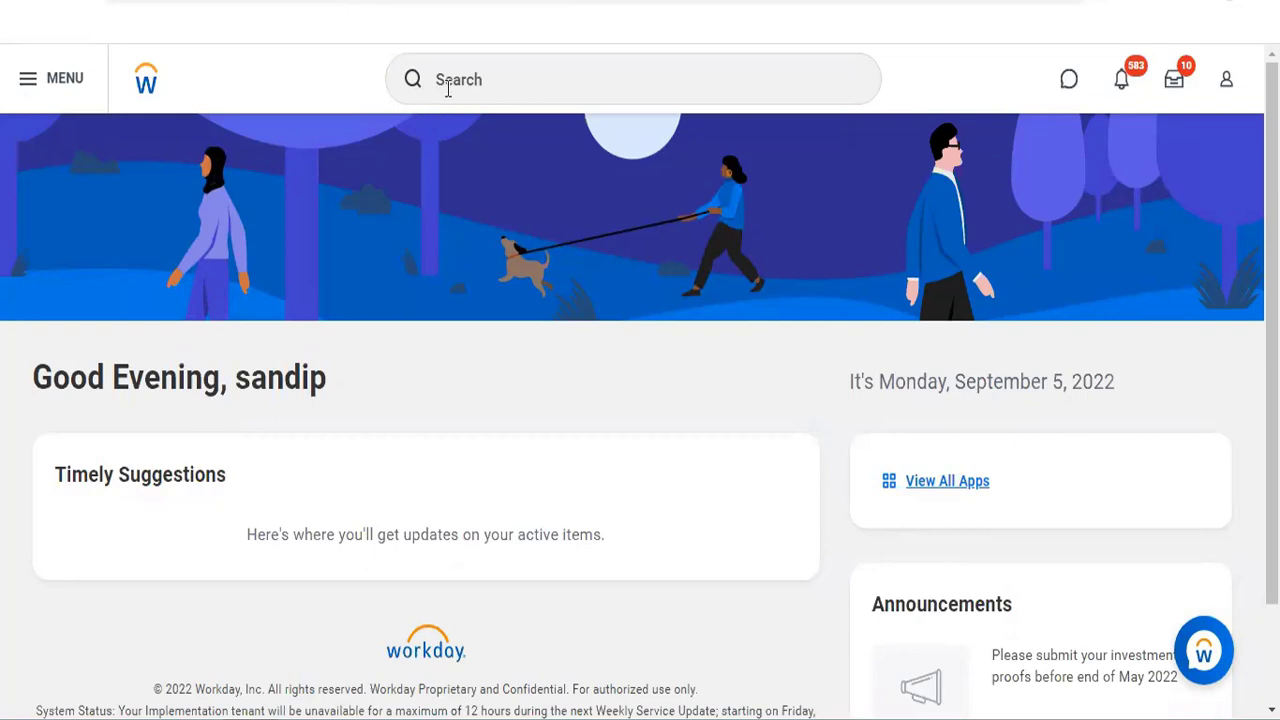
click(448, 90)
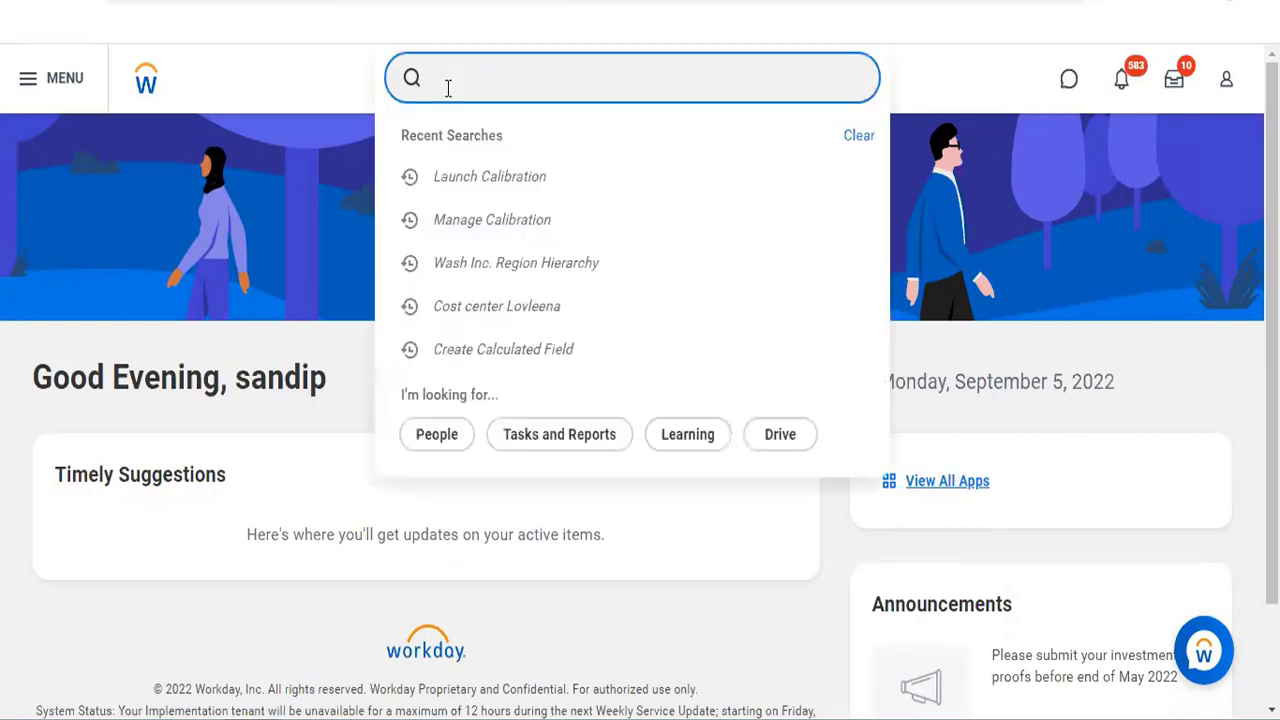
text(sup: org)
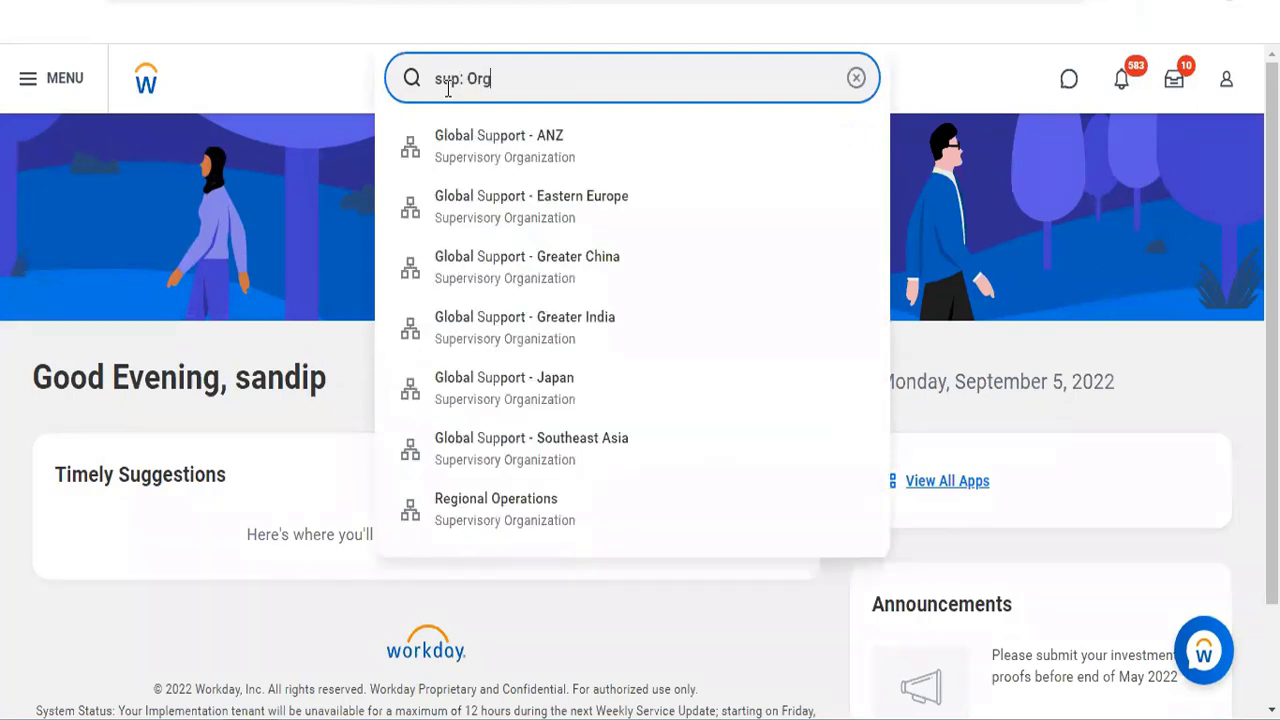
key(BackSpace)
key(BackSpace)
key(BackSpace)
key(BackSpace)
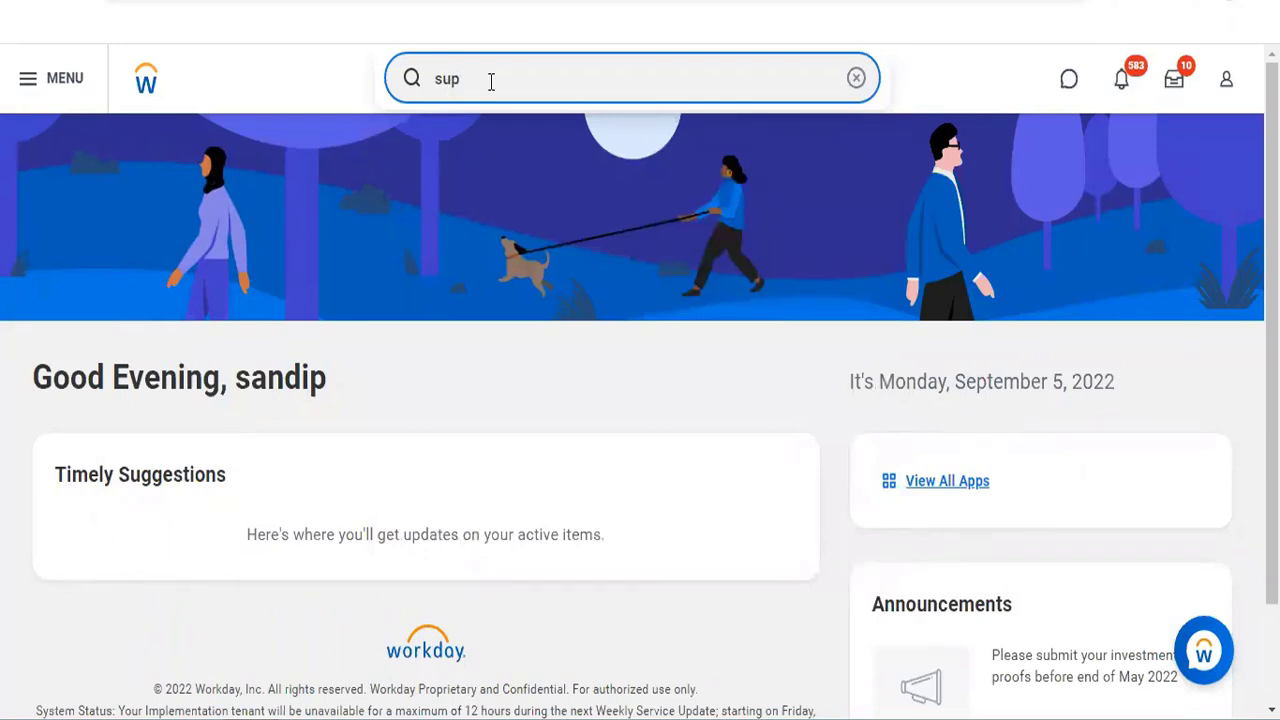
text(org:ZZZ)
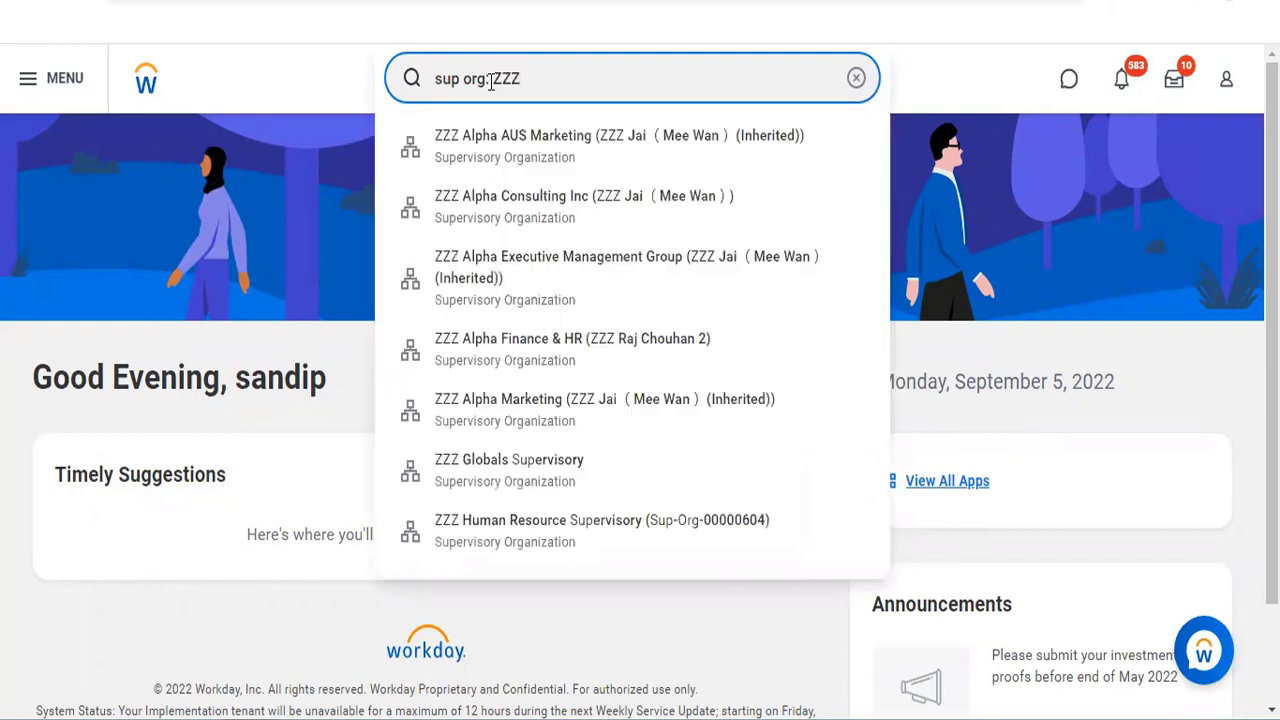
key(Escape)
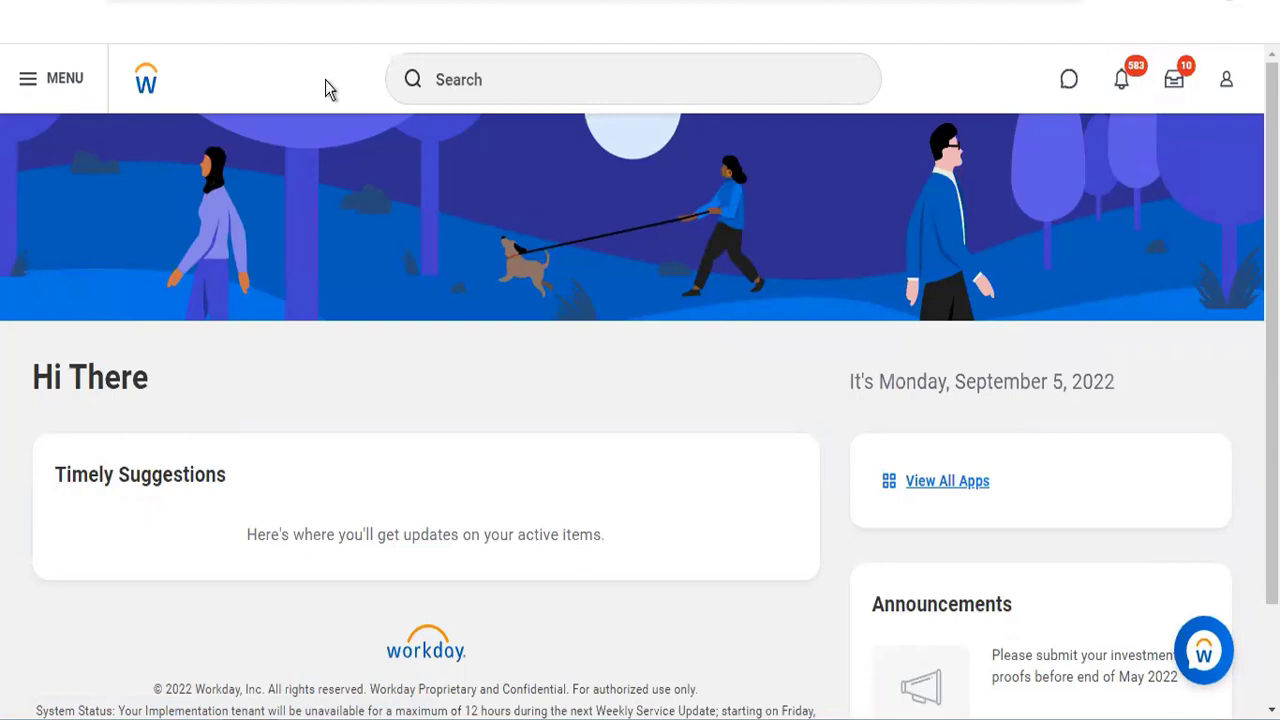
Rerun the recent "sup org: ZZZ" search and open the ZZZ Alpha AUS Marketing supervisory organization to examine its name
click(446, 90)
click(478, 184)
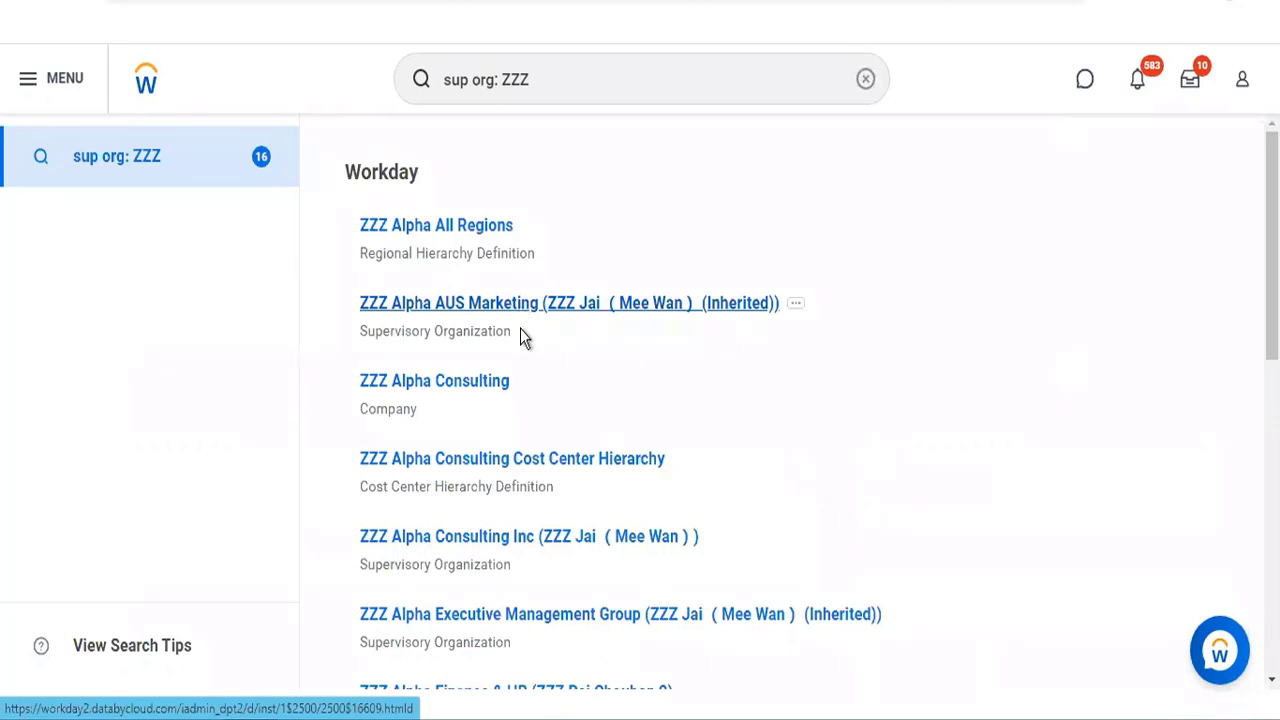
click(522, 310)
click(521, 305)
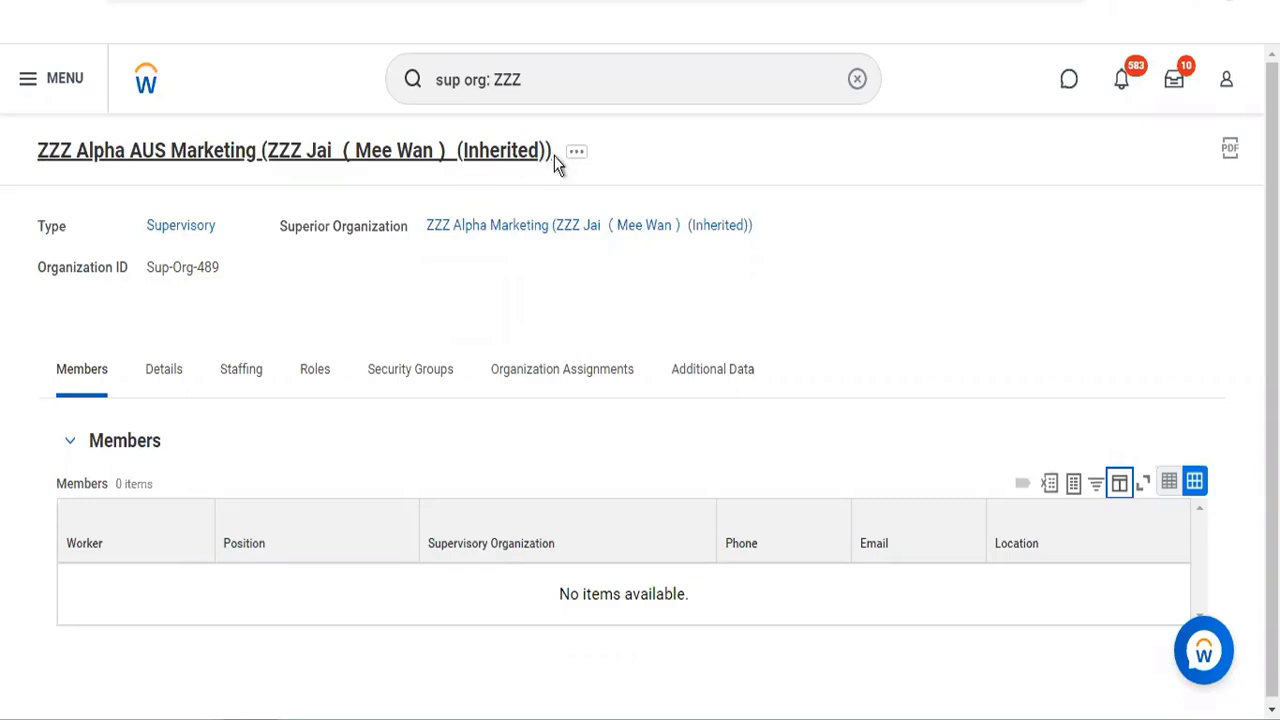
double_click(463, 150)
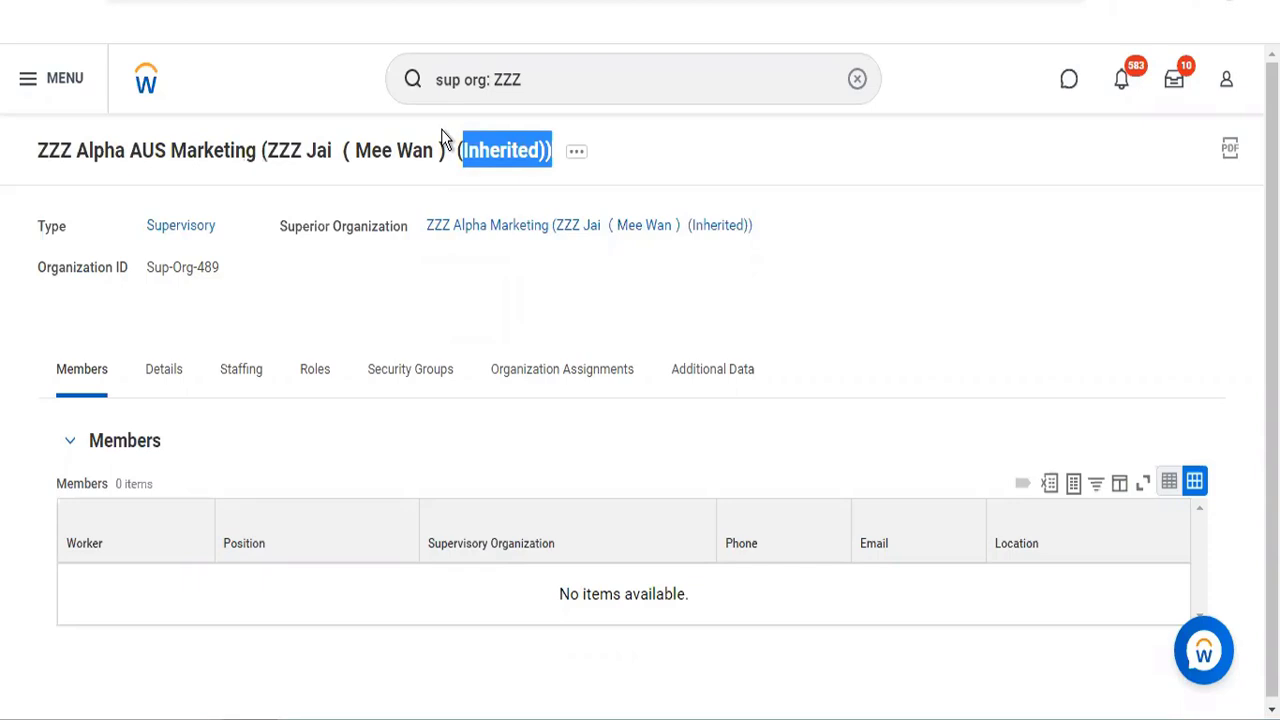
click(441, 129)
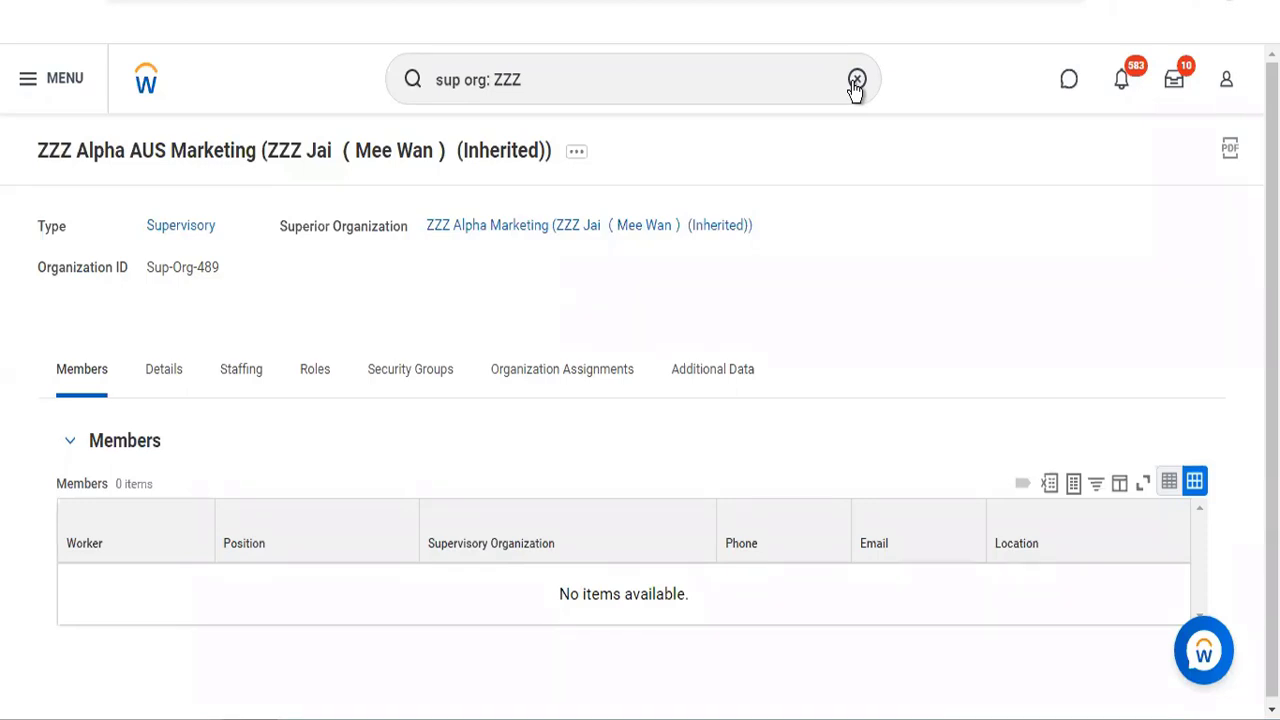
Search for the Chief Human Resources Officer by first name and open the summary of that worker's profile
click(857, 80)
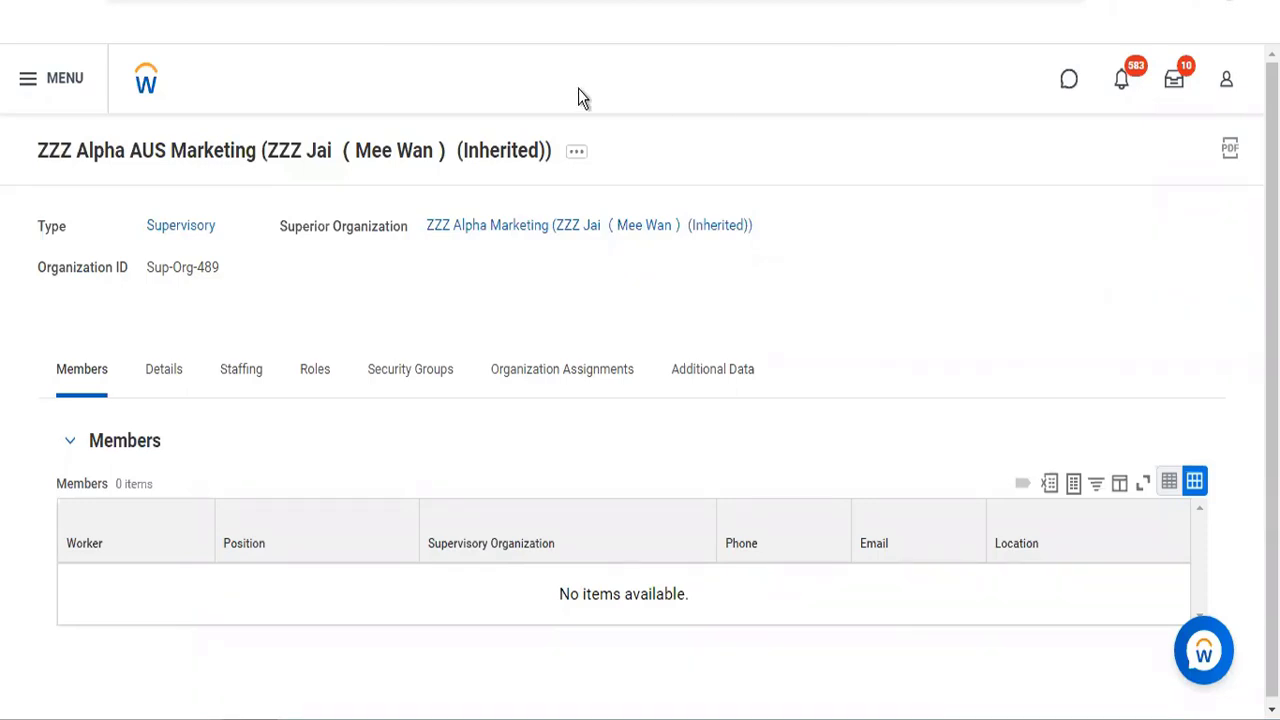
click(520, 83)
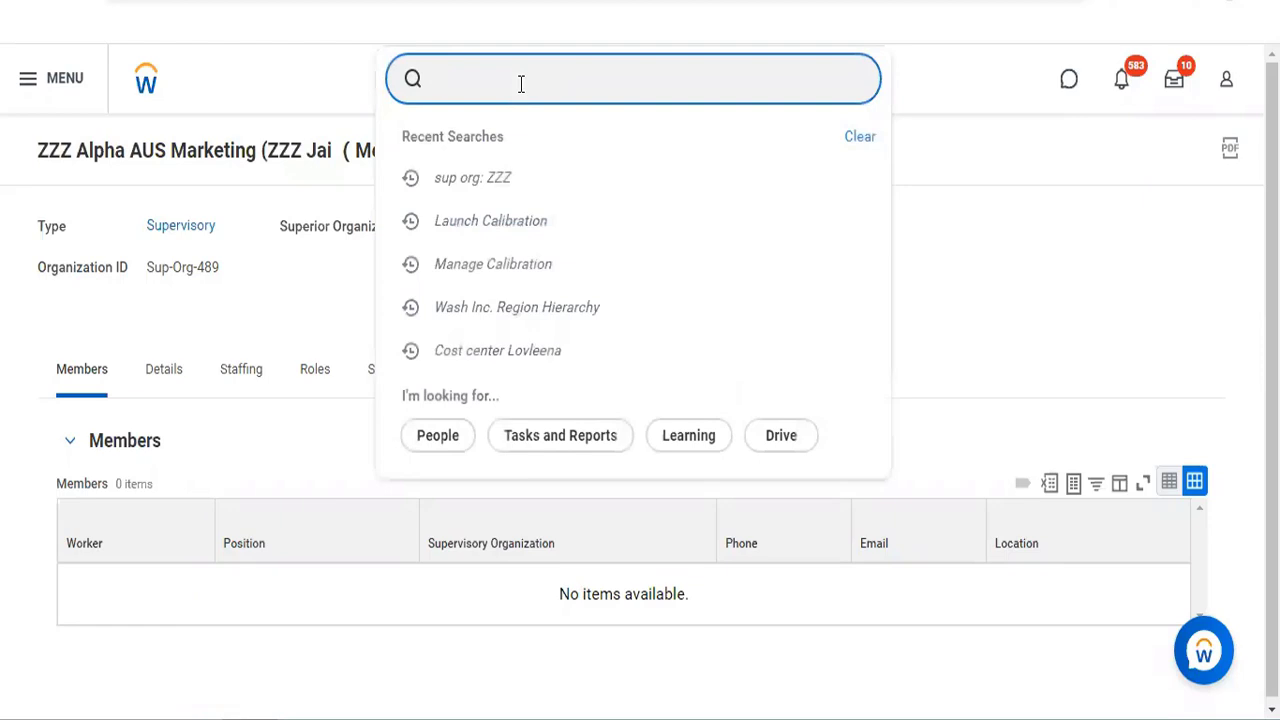
text(logan)
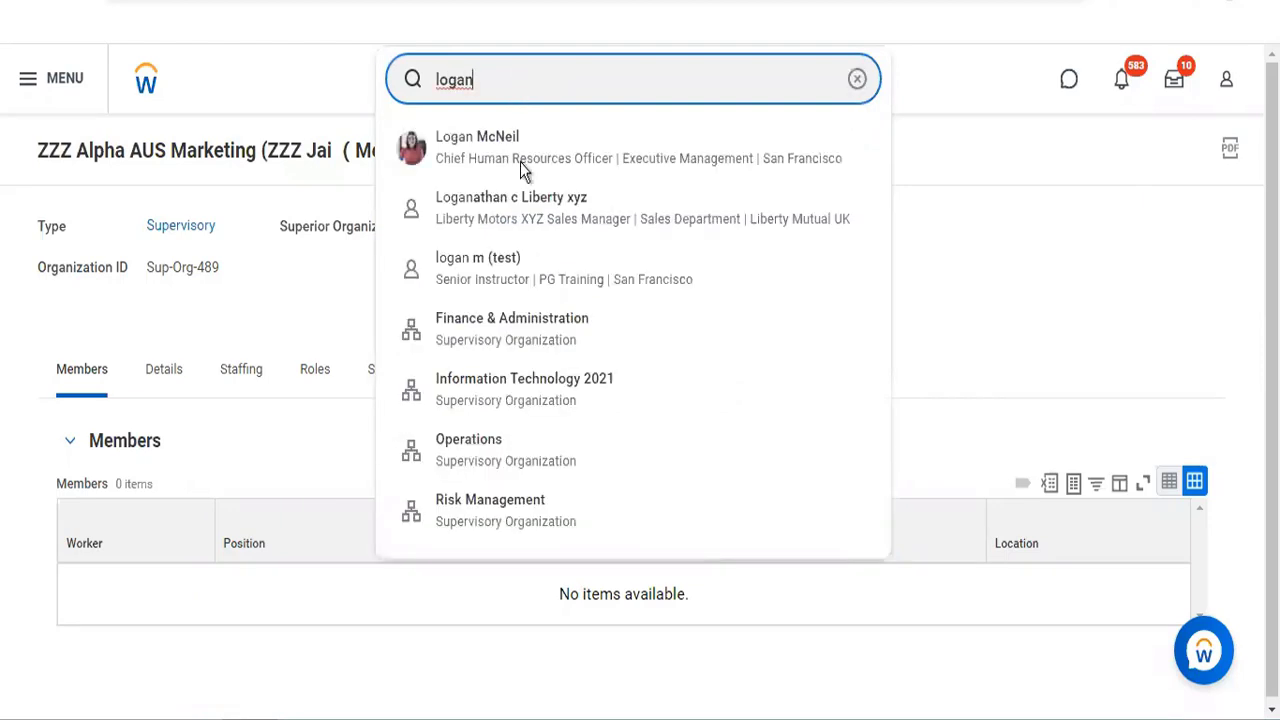
click(521, 165)
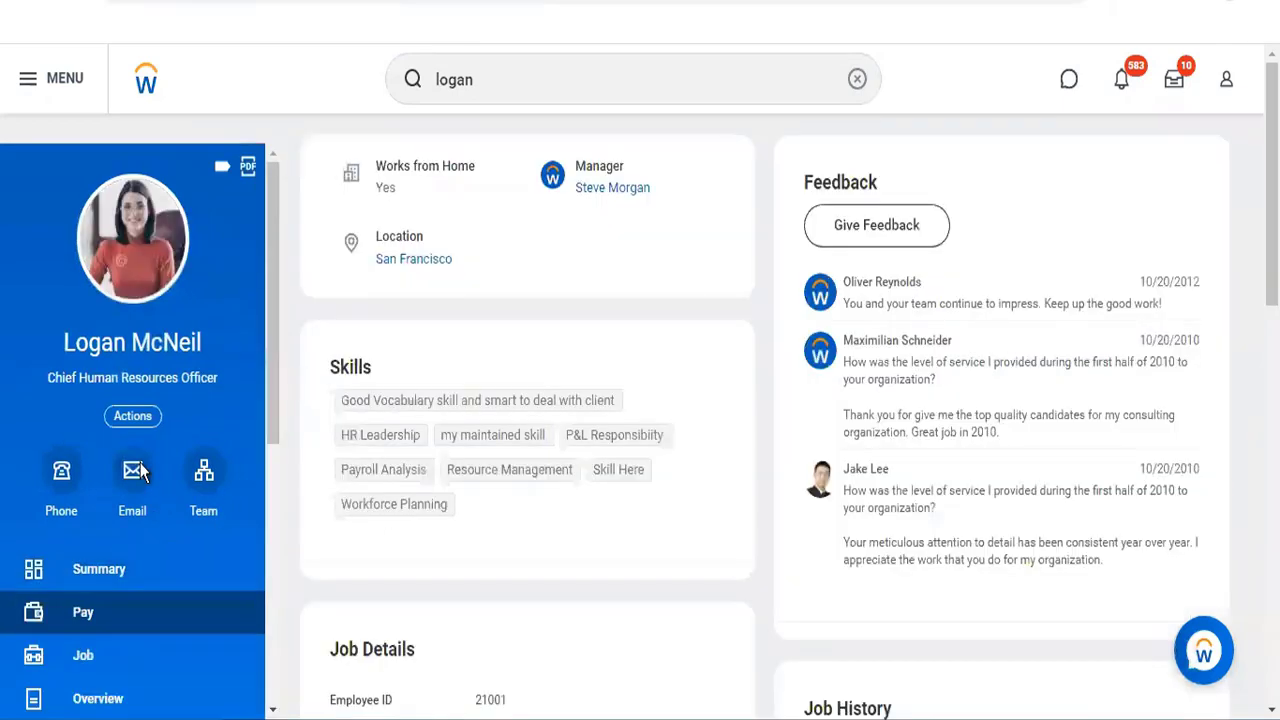
click(118, 568)
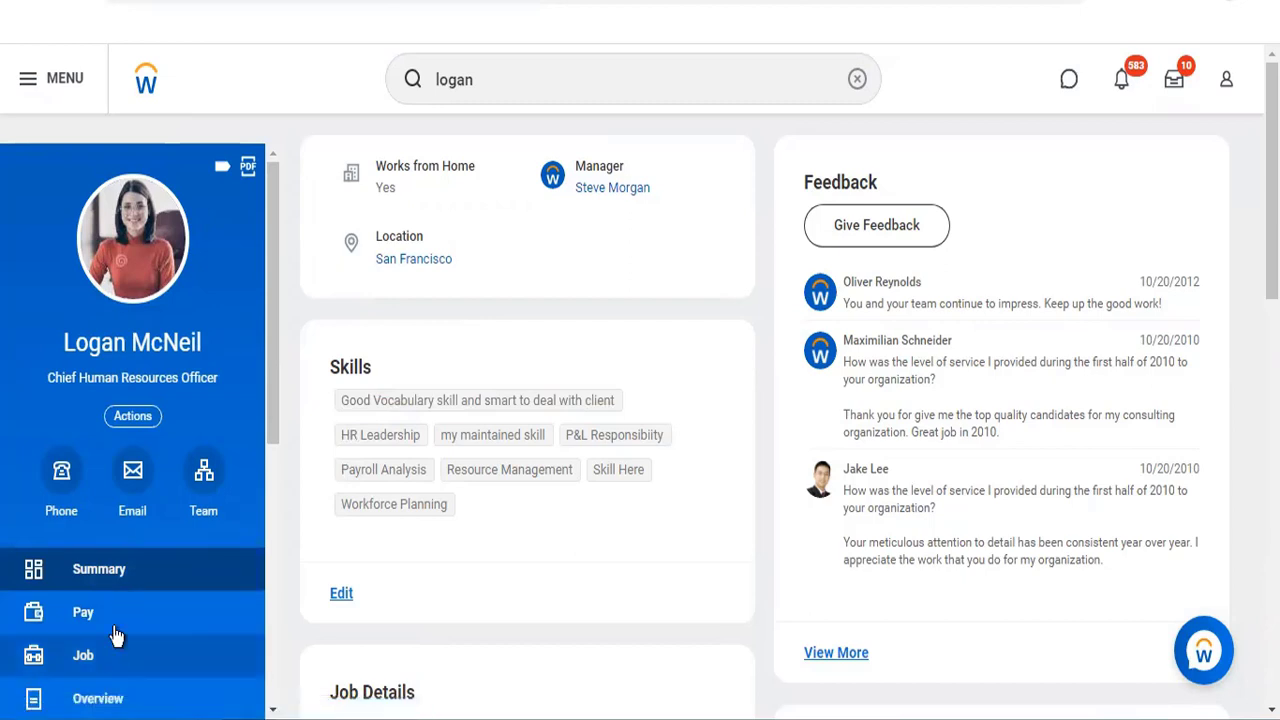
Go from the worker's job details via Executive Management to its superior organization, 3000 Global Modern Services, and review the members
click(88, 655)
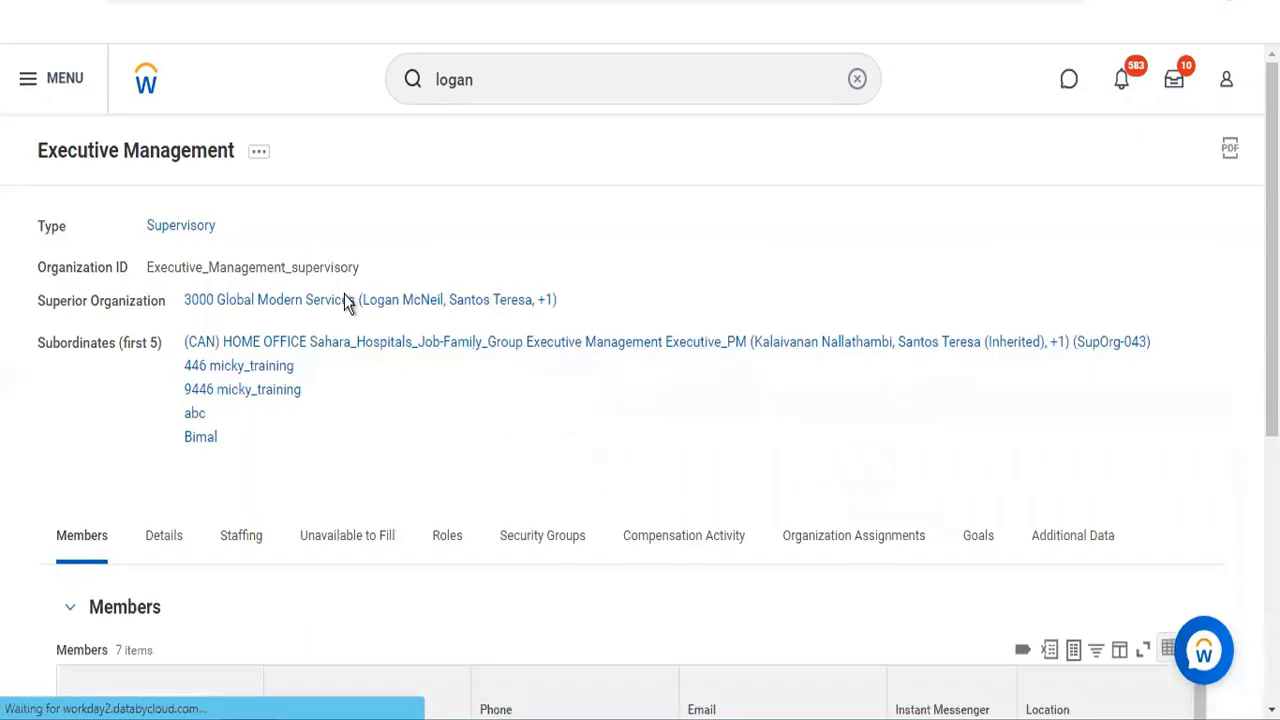
double_click(344, 304)
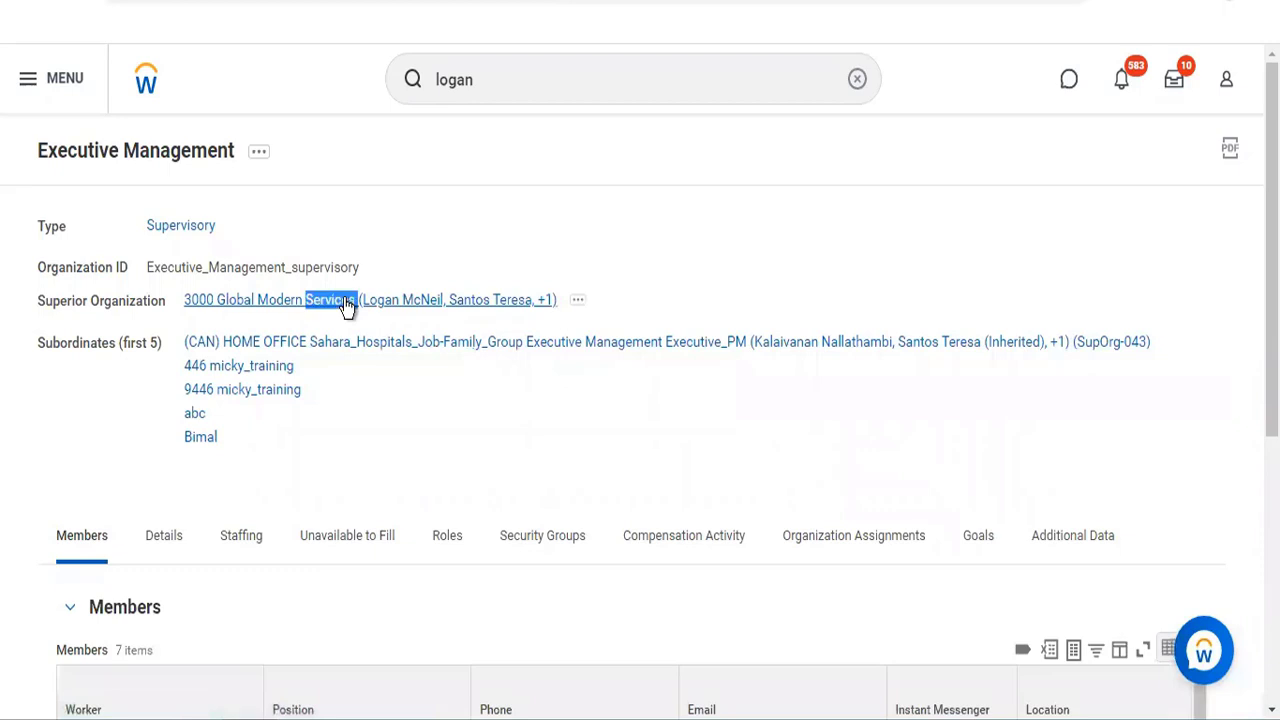
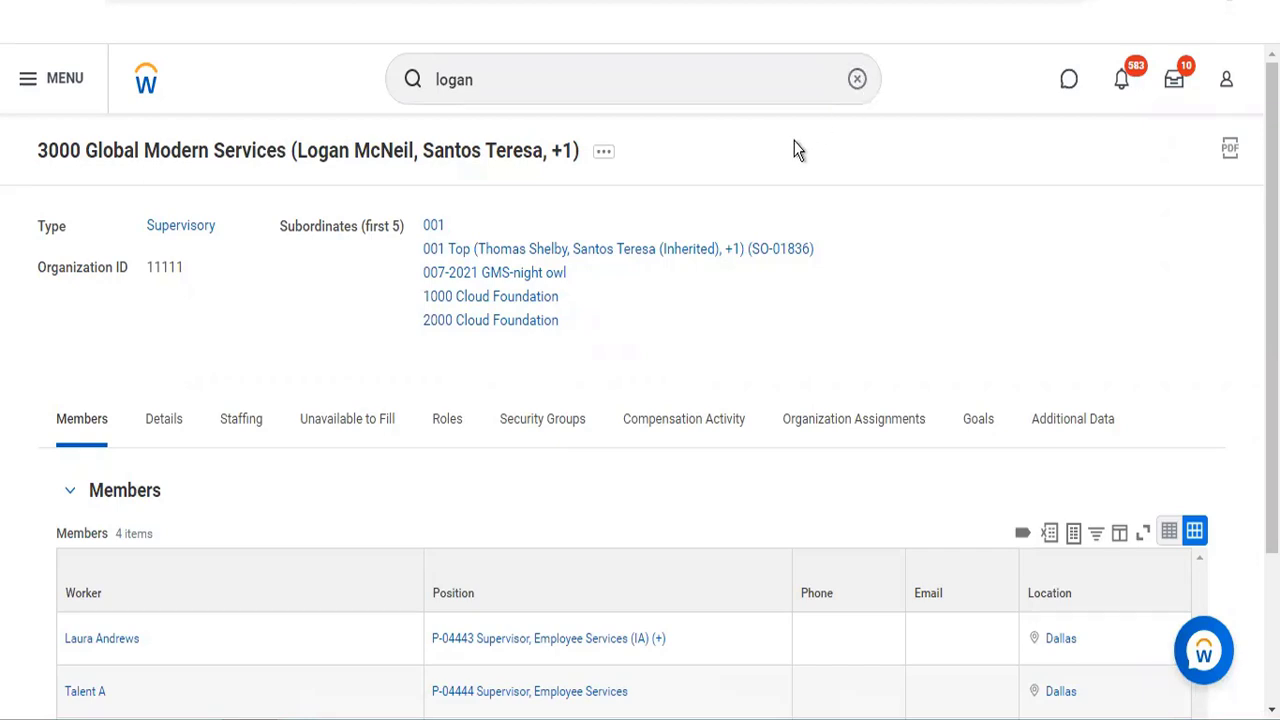
scroll(640, 380, down, 2)
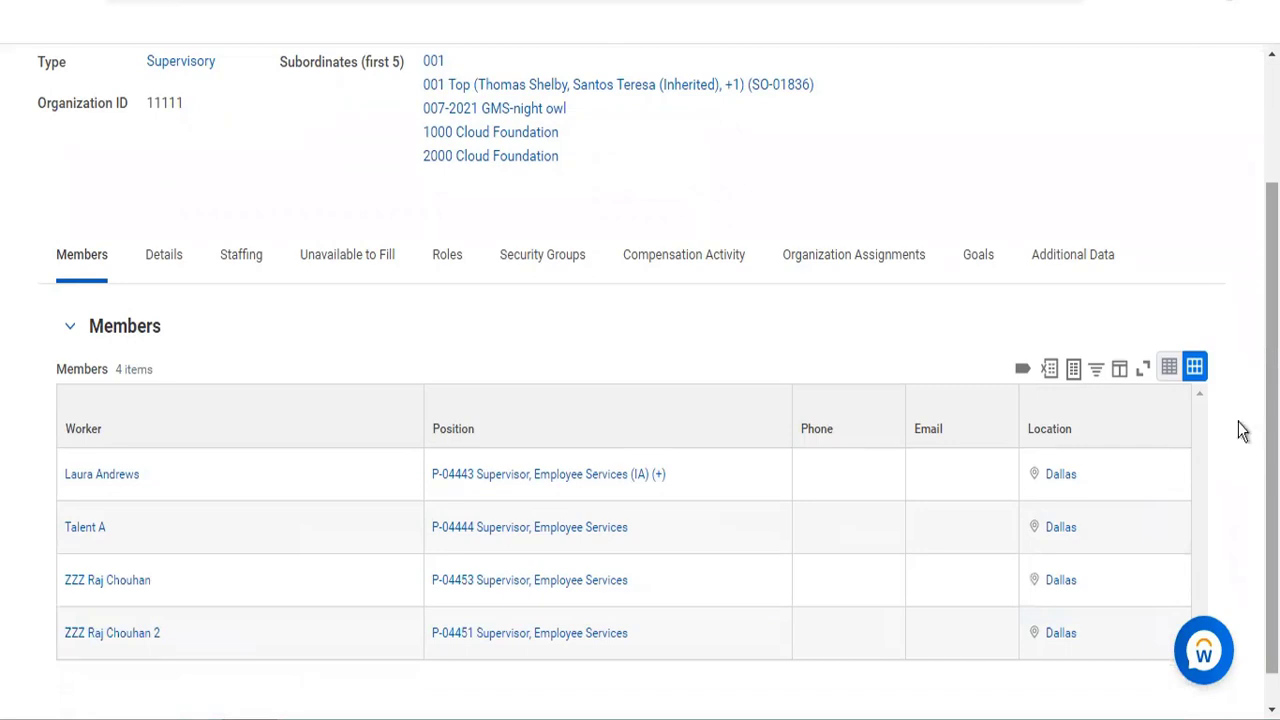
scroll(640, 380, up, 2)
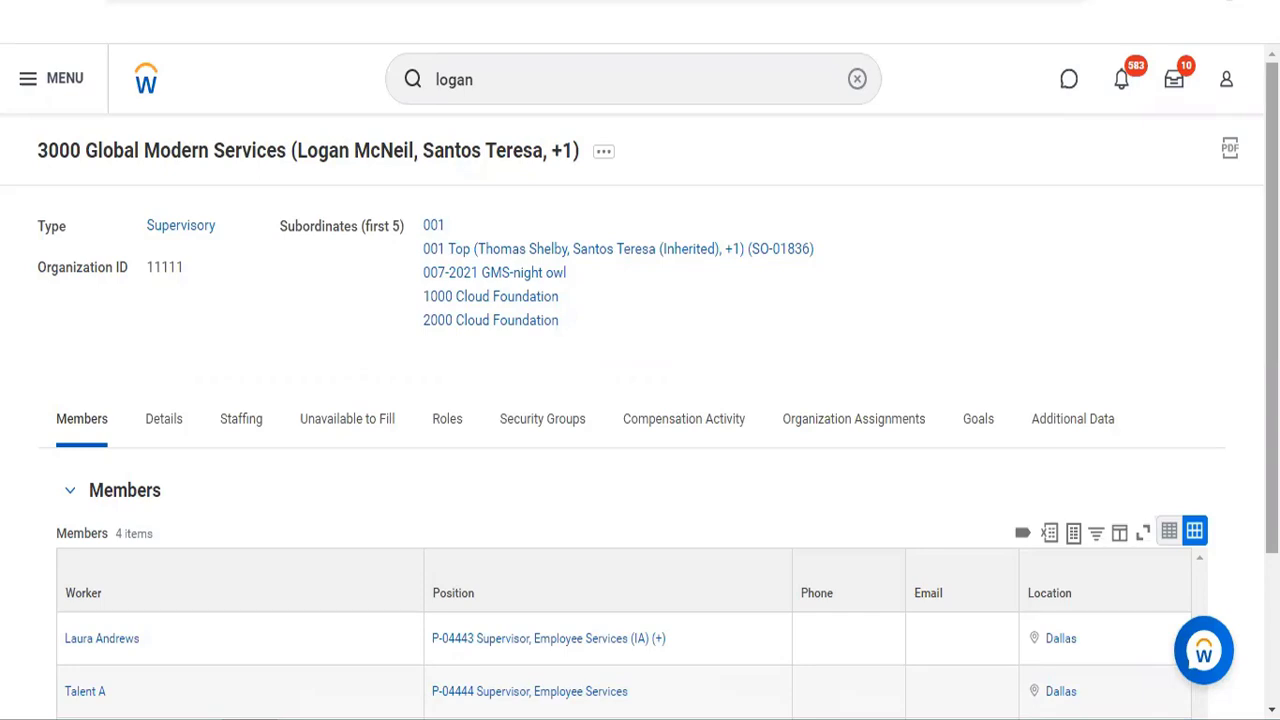
Search for the Launch Calibration task, open it and show the Top Level Organization choices
click(858, 79)
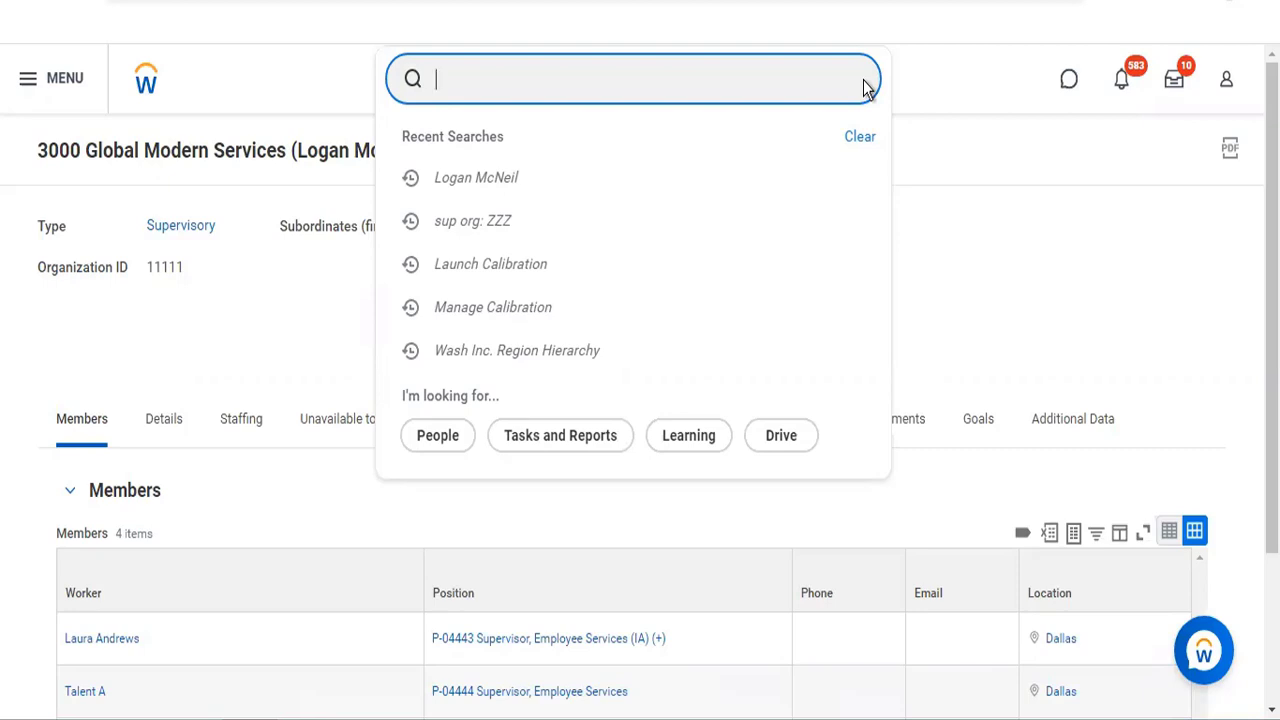
text(launc)
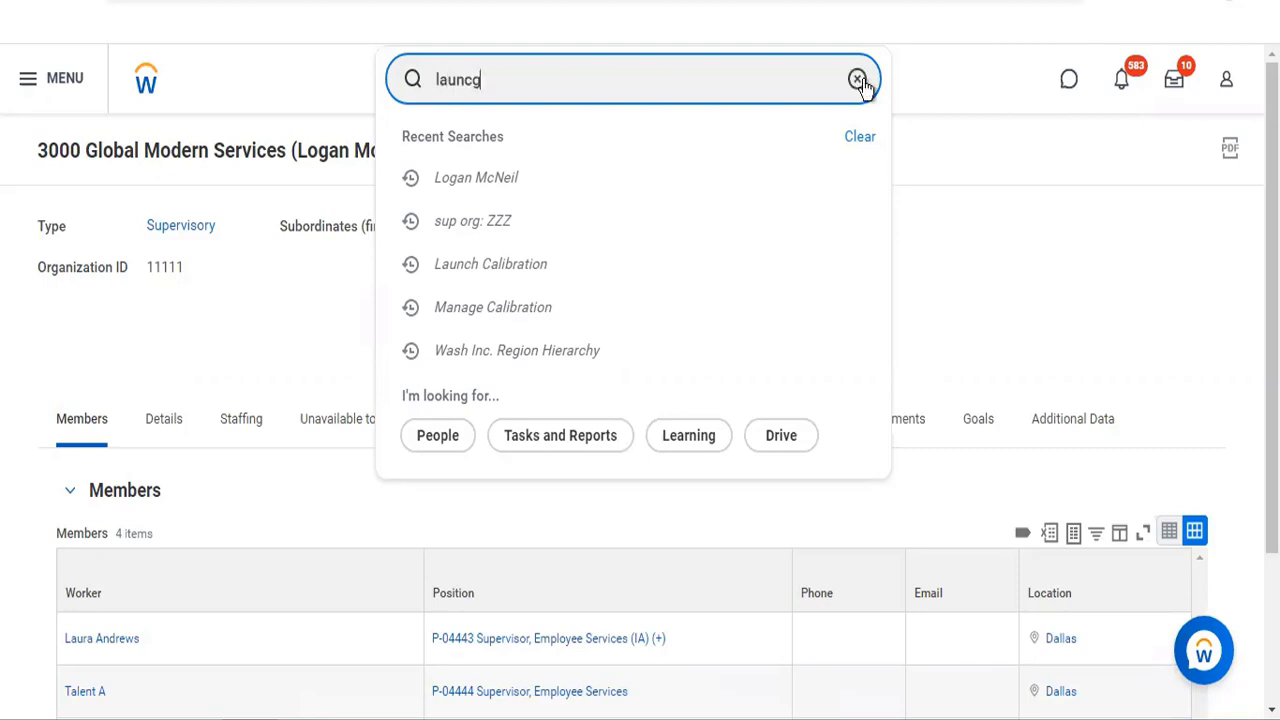
text(h calibrat)
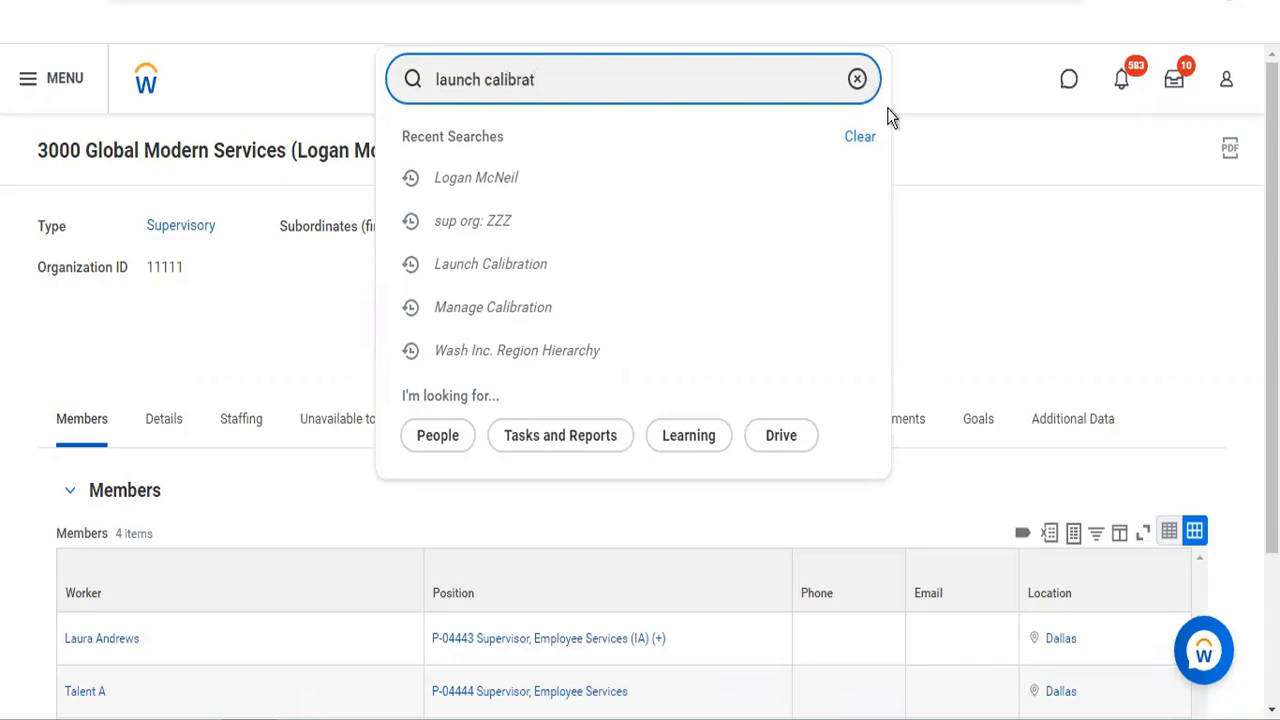
click(534, 152)
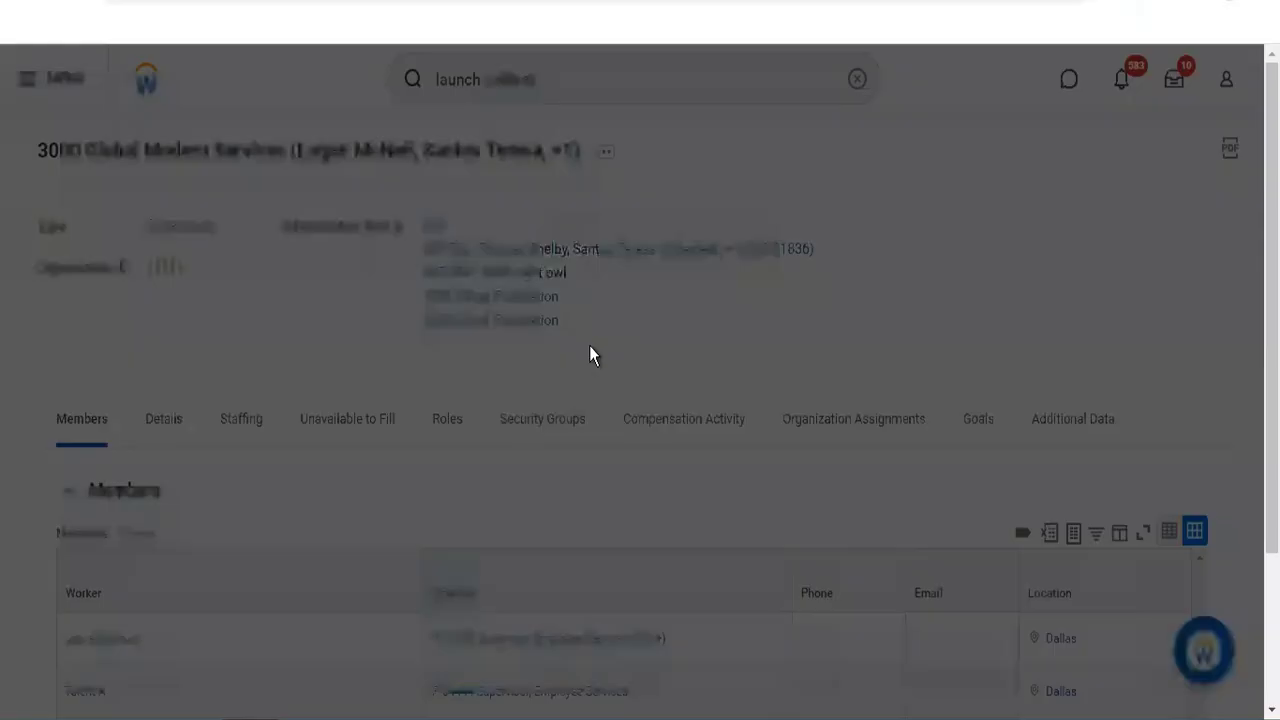
click(576, 318)
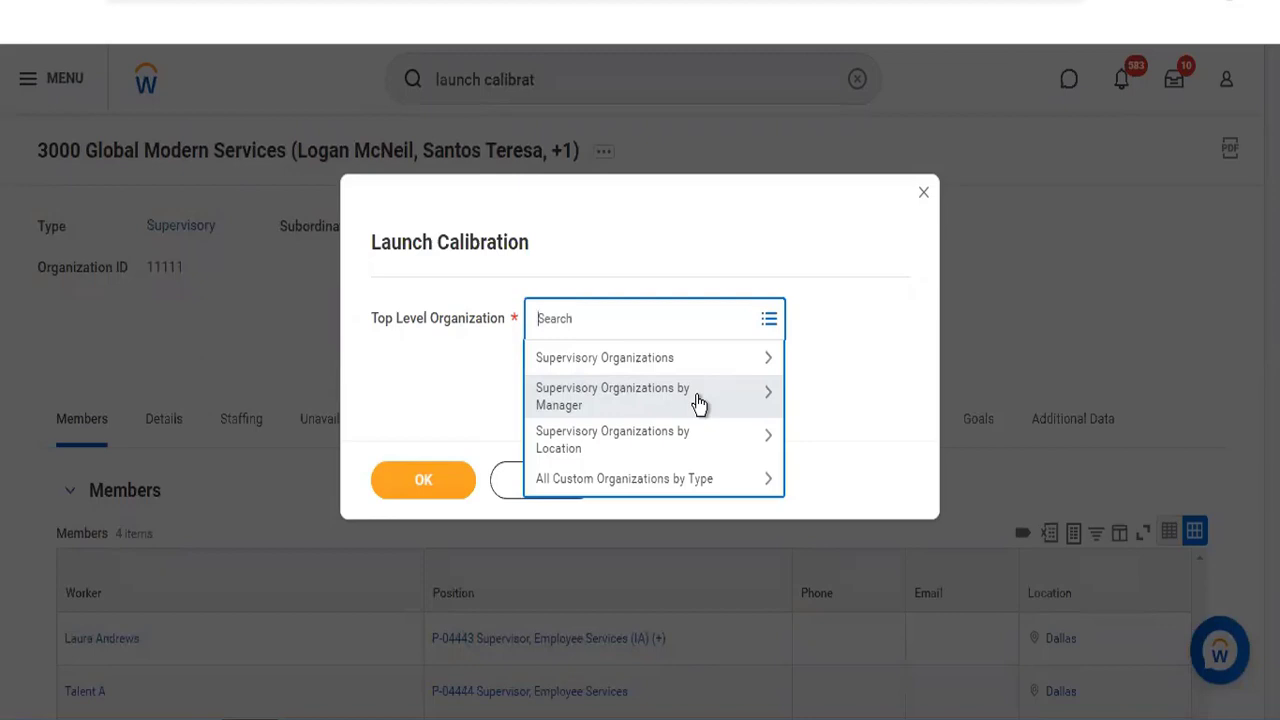
Browse All Custom Organizations by Type for the top level organization, return to the categories and try to list Supervisory Organizations
click(718, 480)
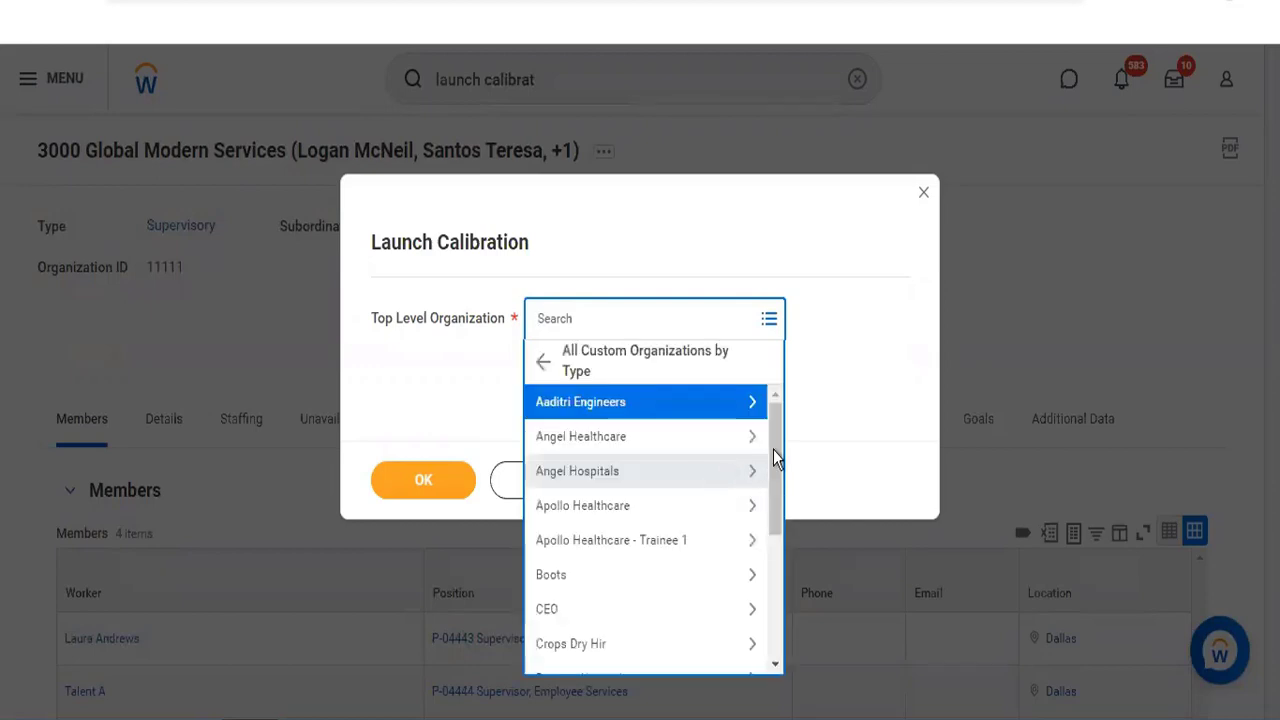
scroll(773, 475, down, 4)
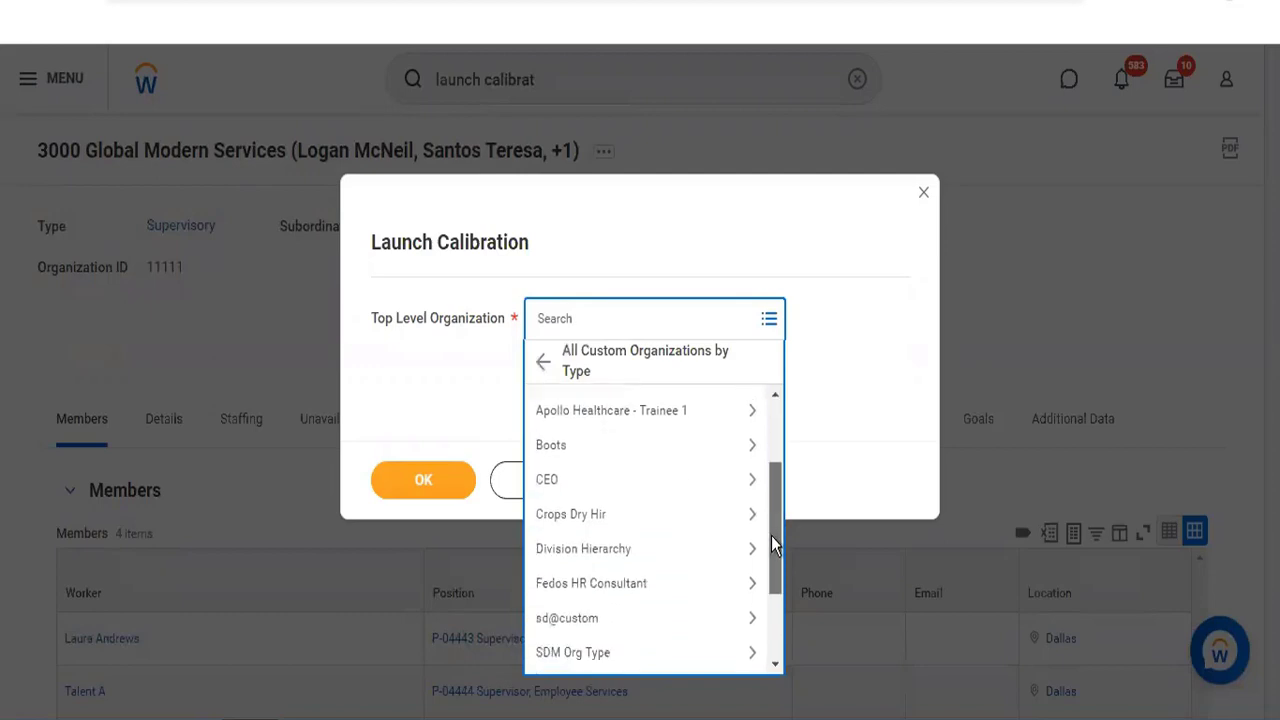
scroll(769, 527, down, 2)
scroll(777, 424, up, 6)
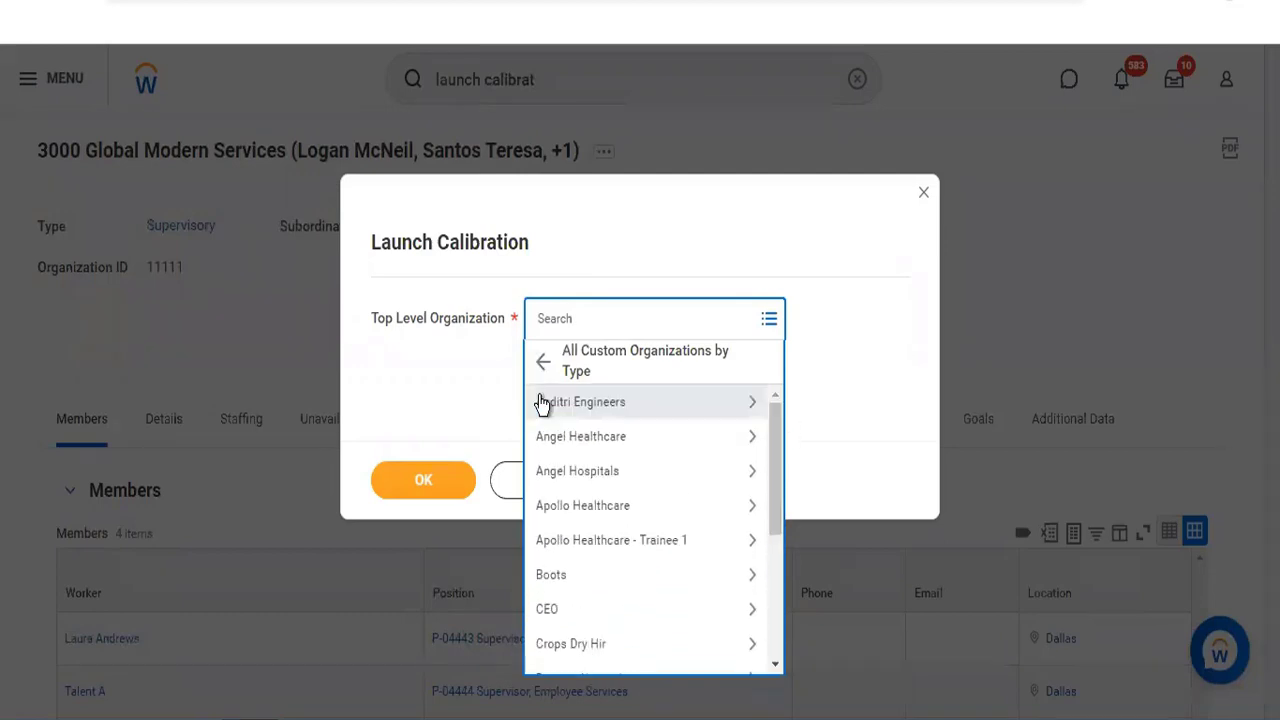
key(Down)
click(541, 363)
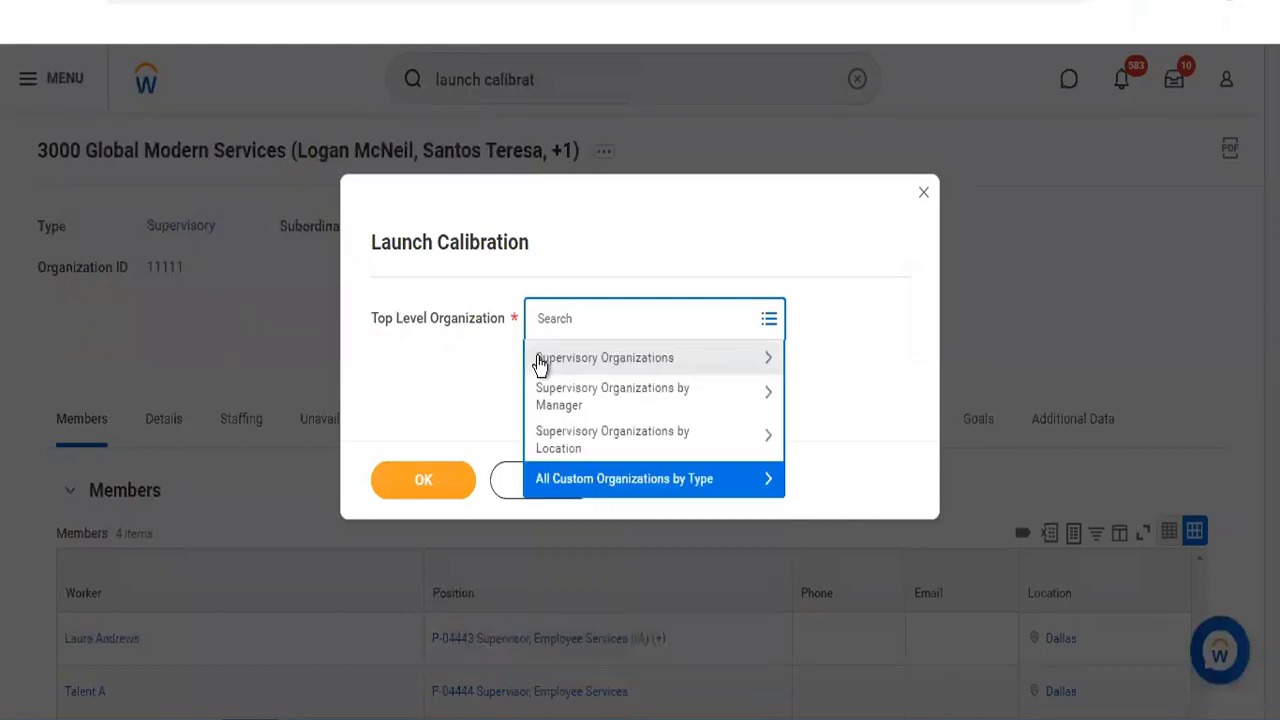
click(651, 363)
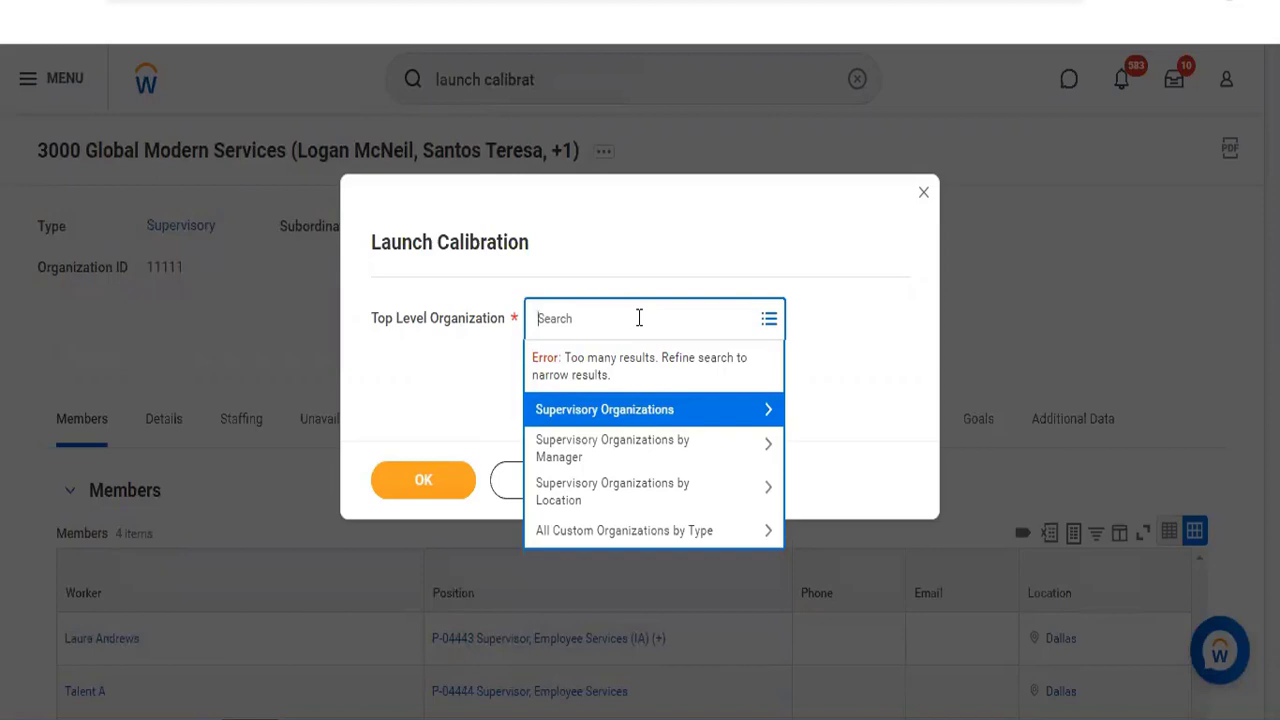
Search for "global modern serv", choose 3000 Global Modern Services as the top level organization and continue to the calibration details
text(global modern serv)
key(Return)
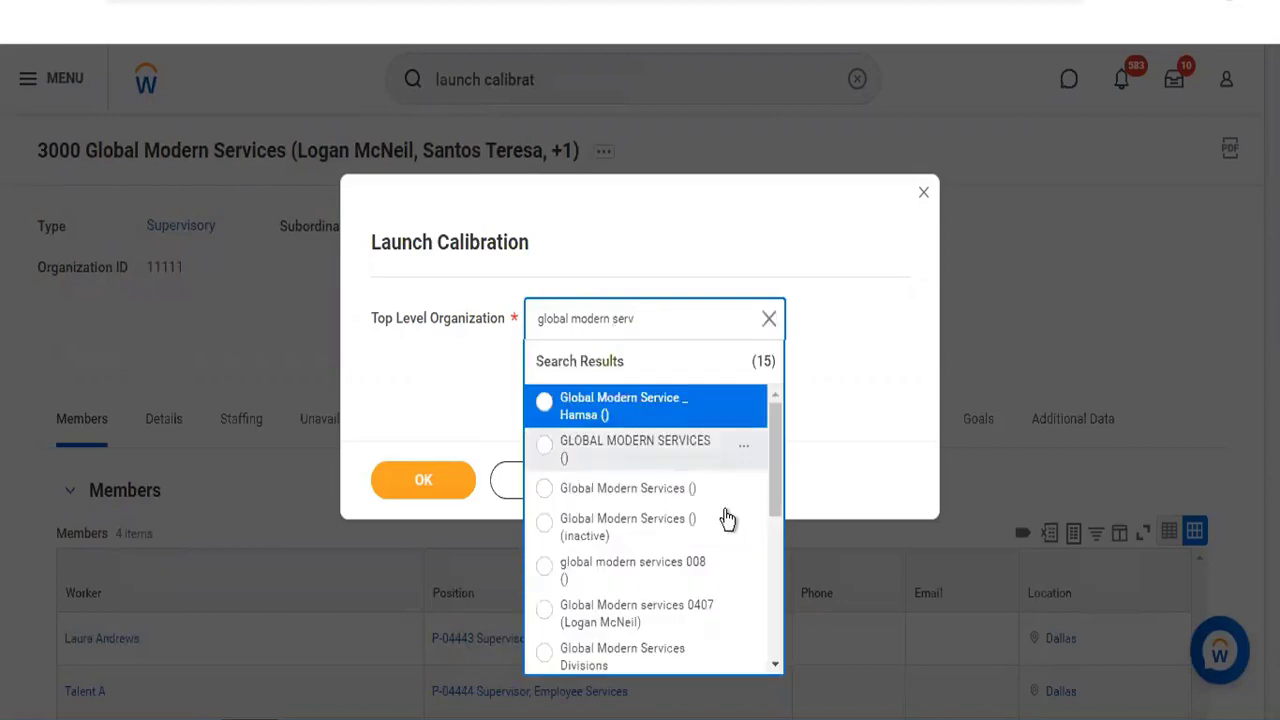
drag(777, 473, 772, 572)
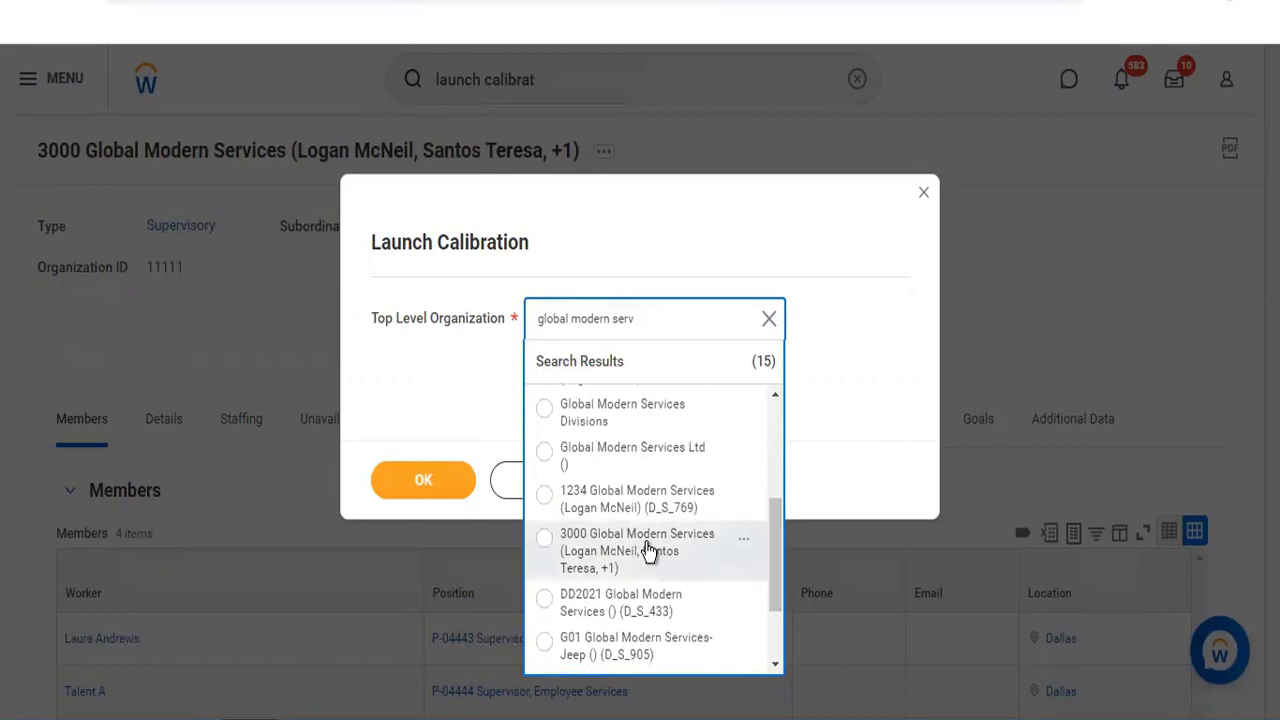
click(648, 550)
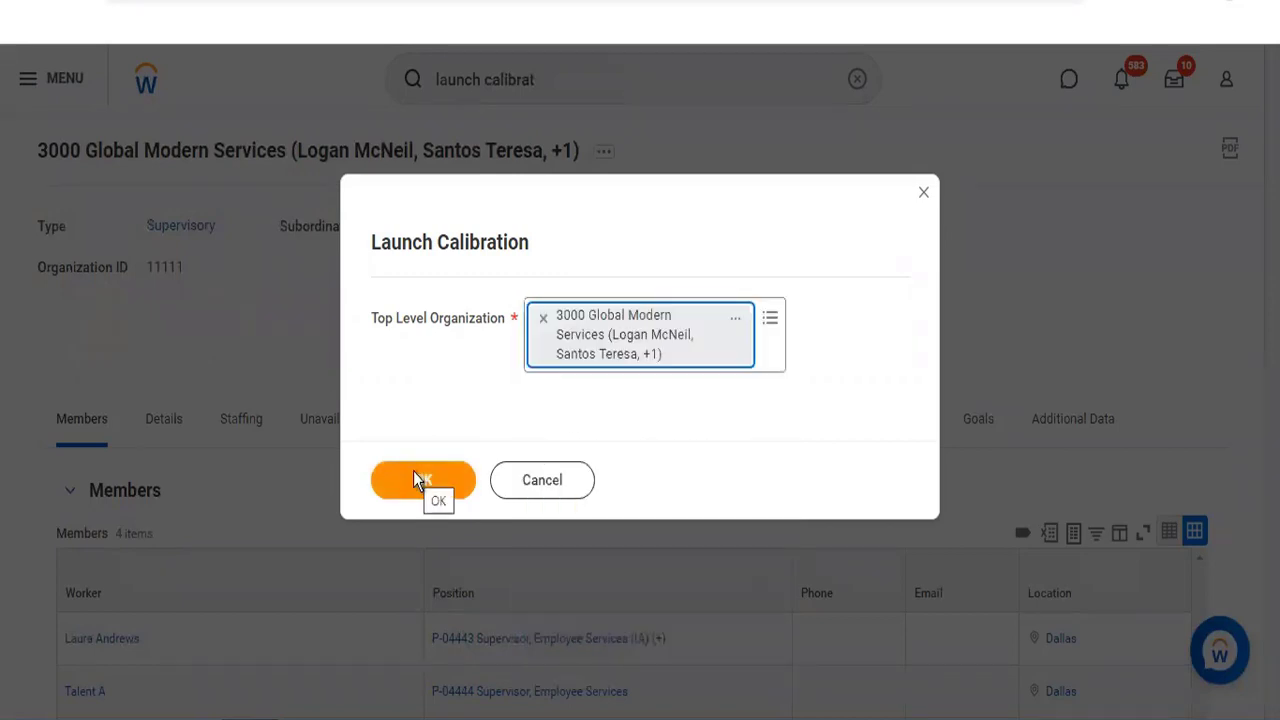
click(417, 480)
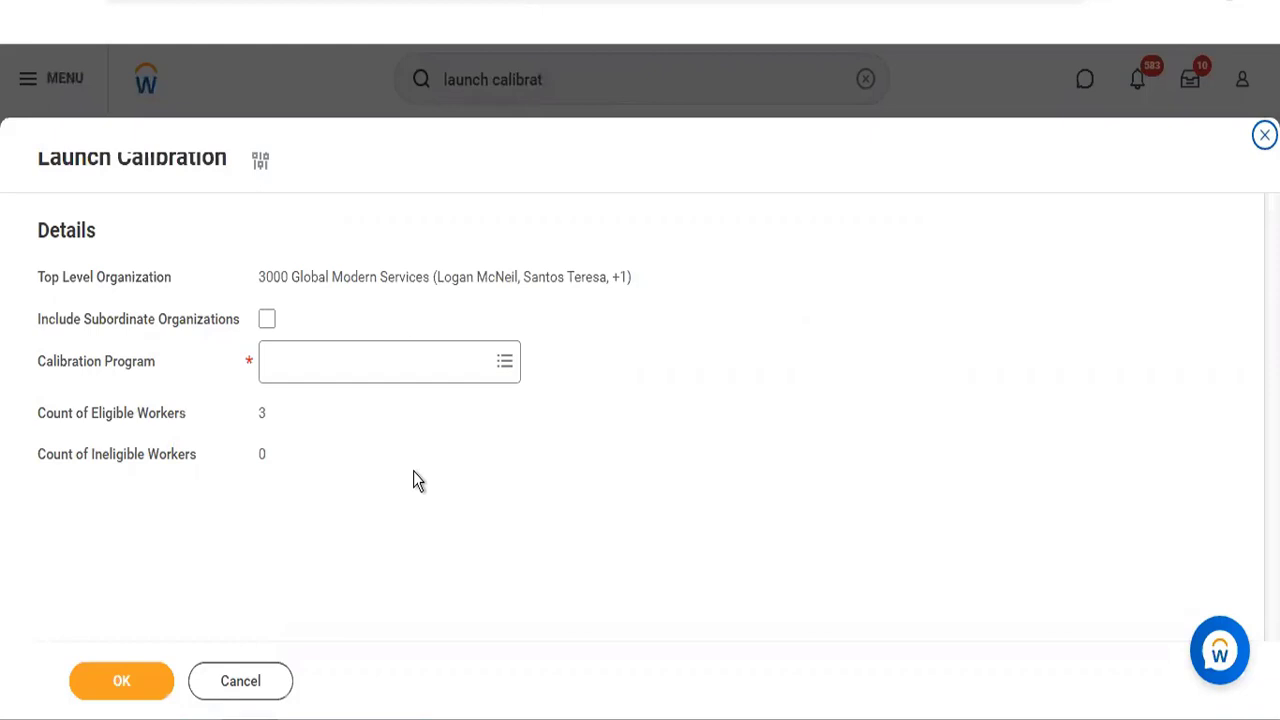
View the choices offered for the Calibration Program without selecting a program
click(357, 371)
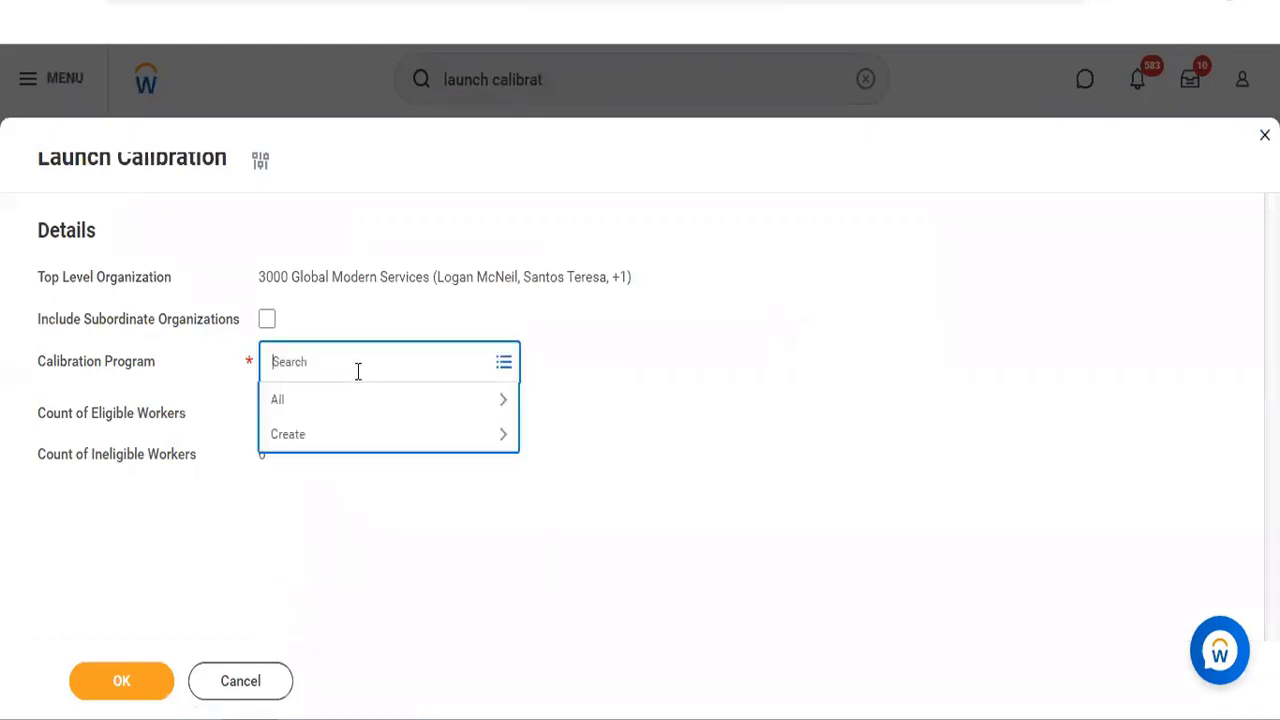
right_click(366, 445)
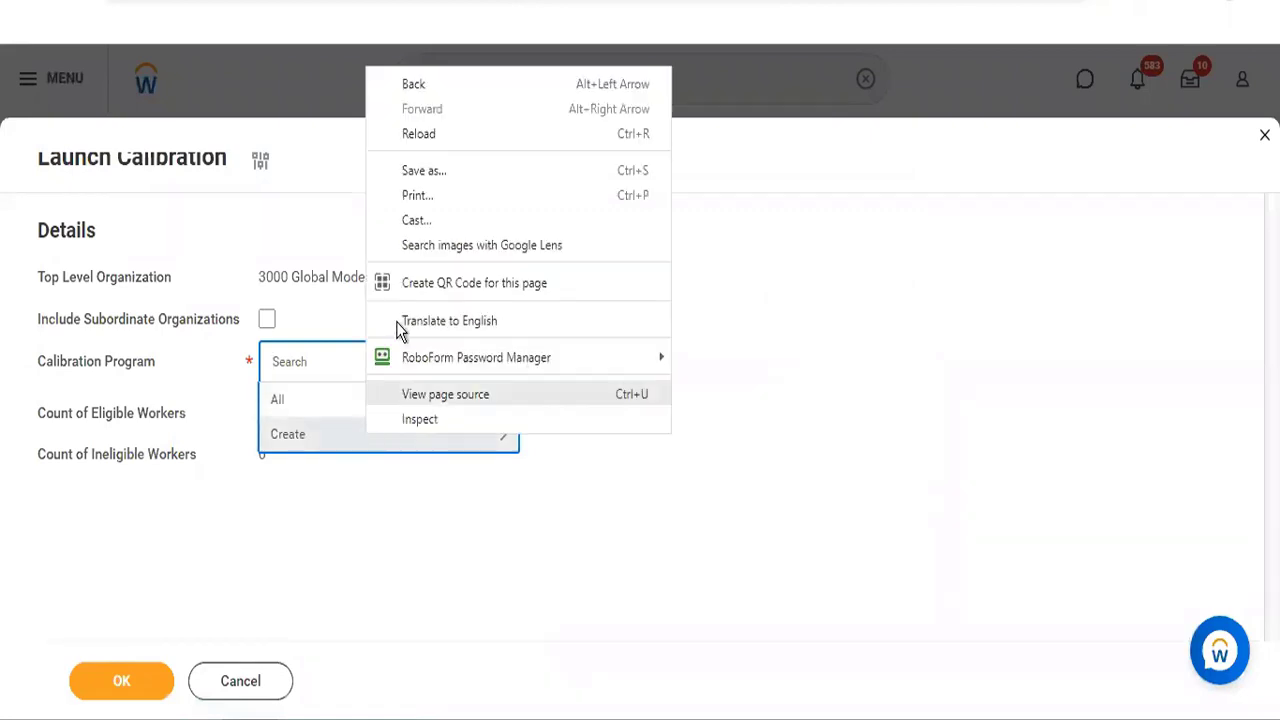
click(522, 420)
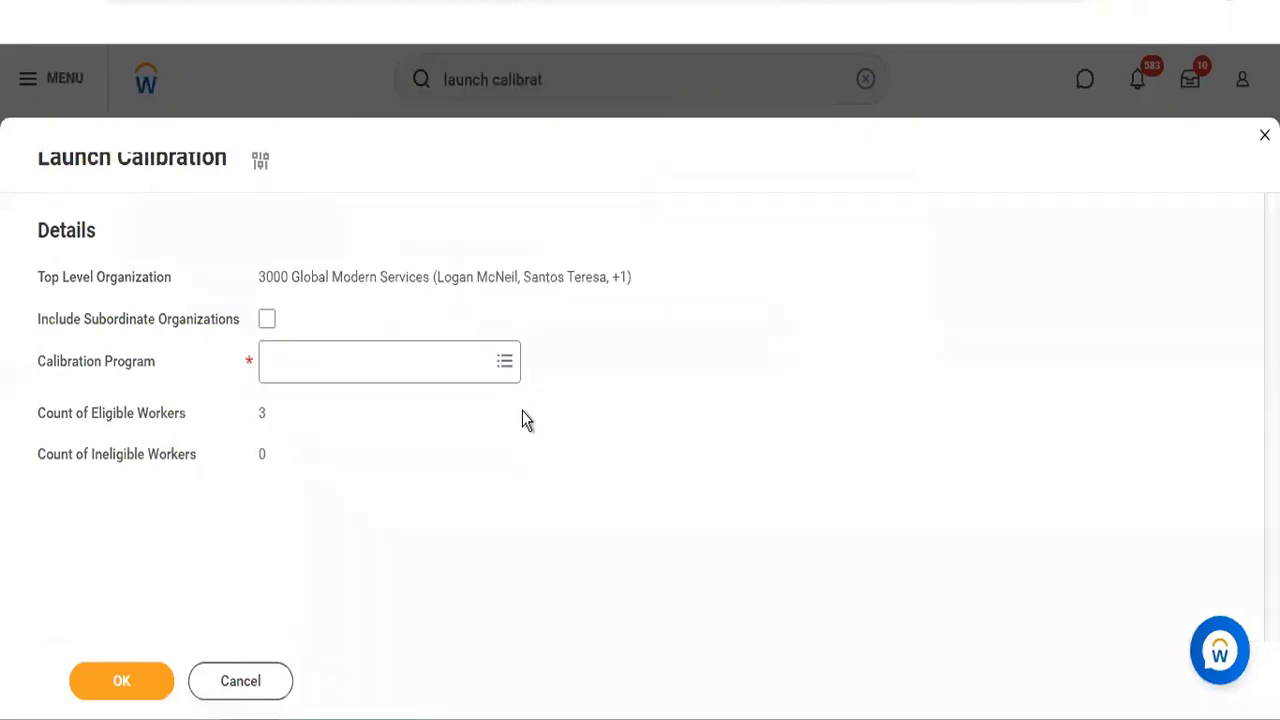
click(369, 361)
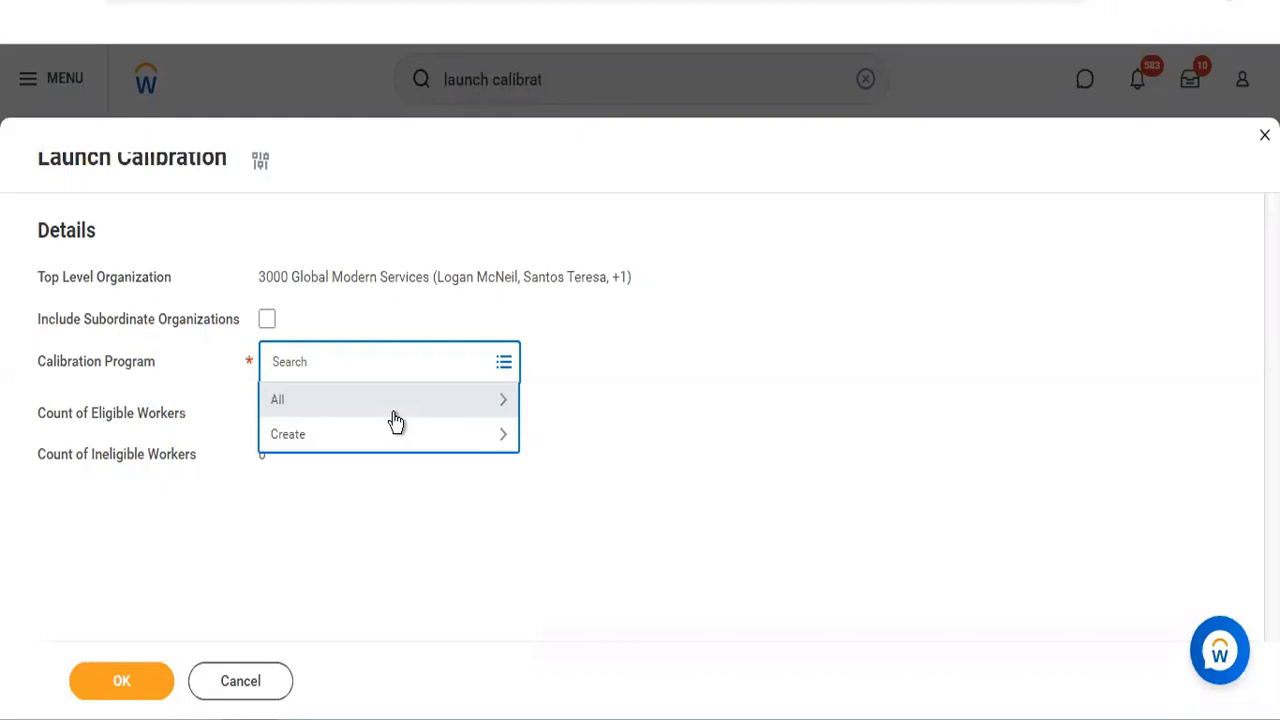
click(411, 252)
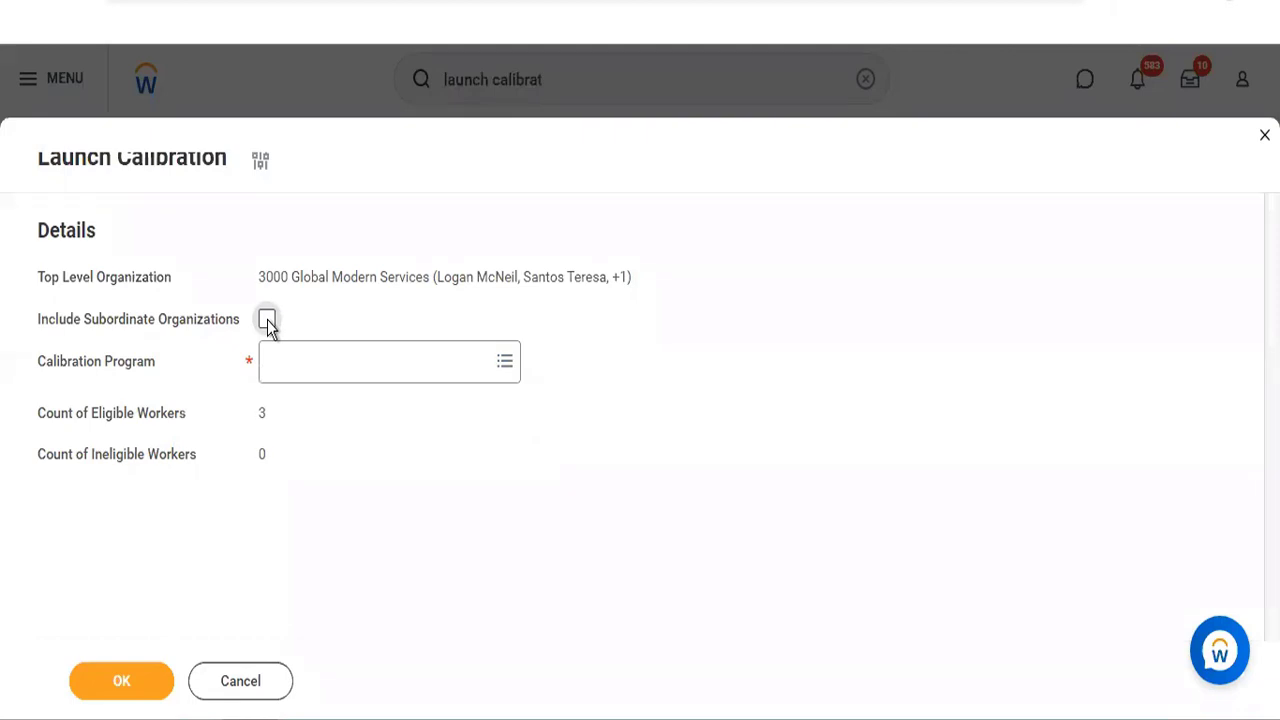
Launch the calibration with the existing Performance Review Calibration program and refresh its process status
click(301, 365)
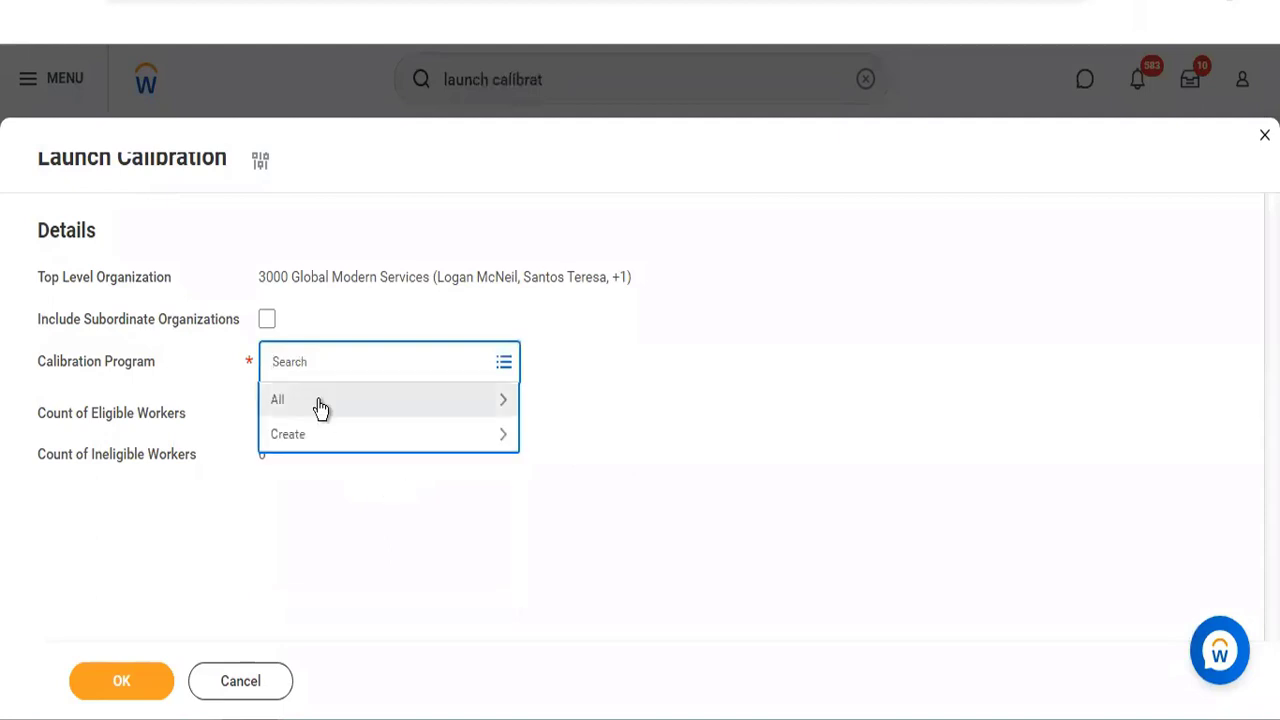
click(321, 405)
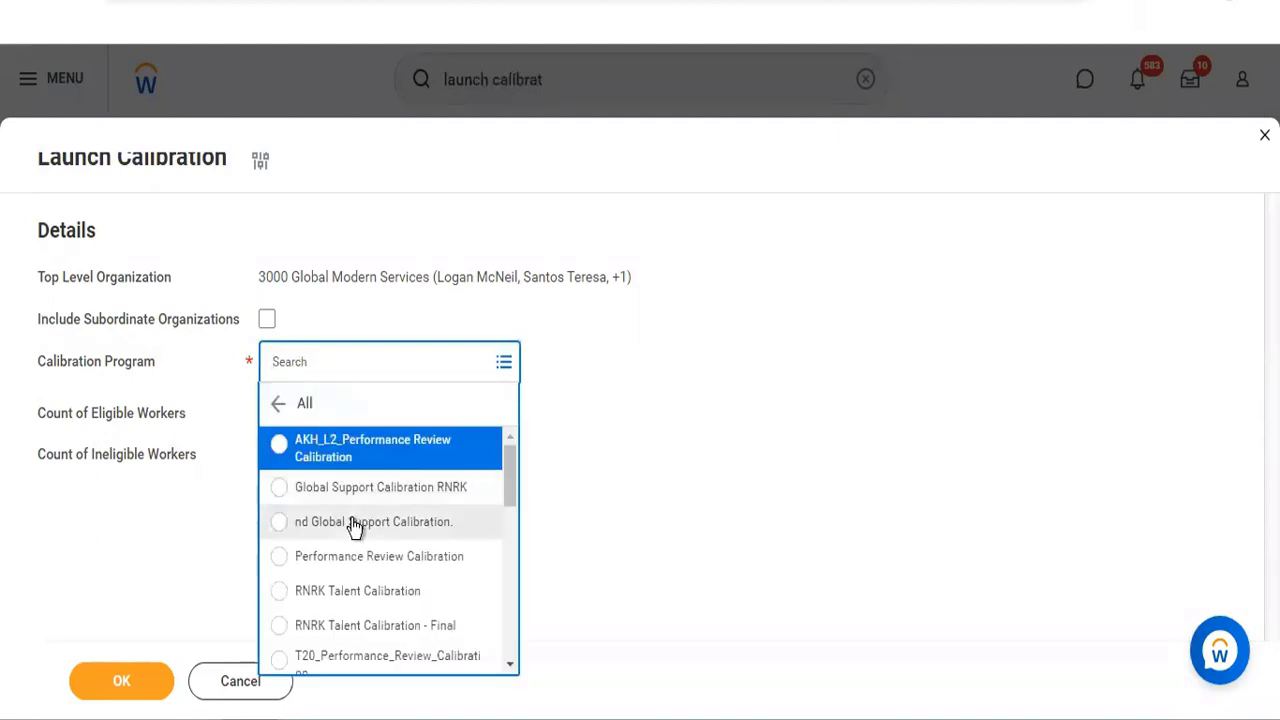
click(357, 557)
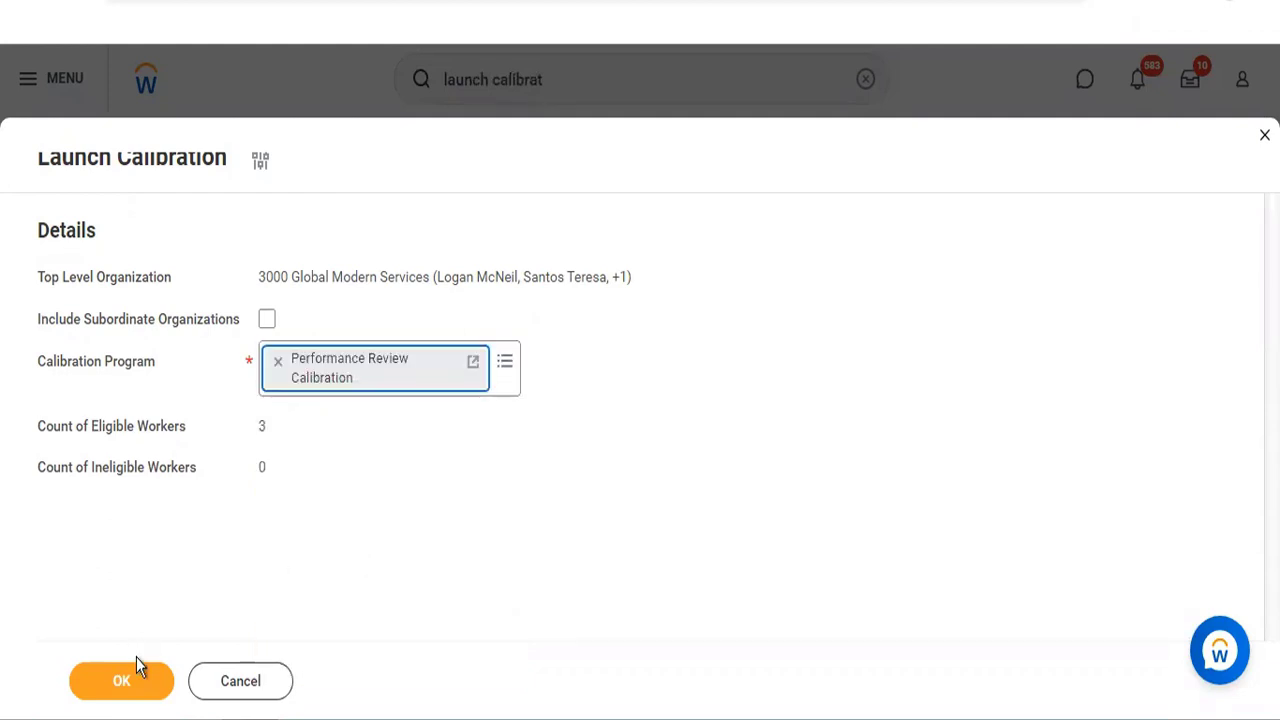
click(127, 689)
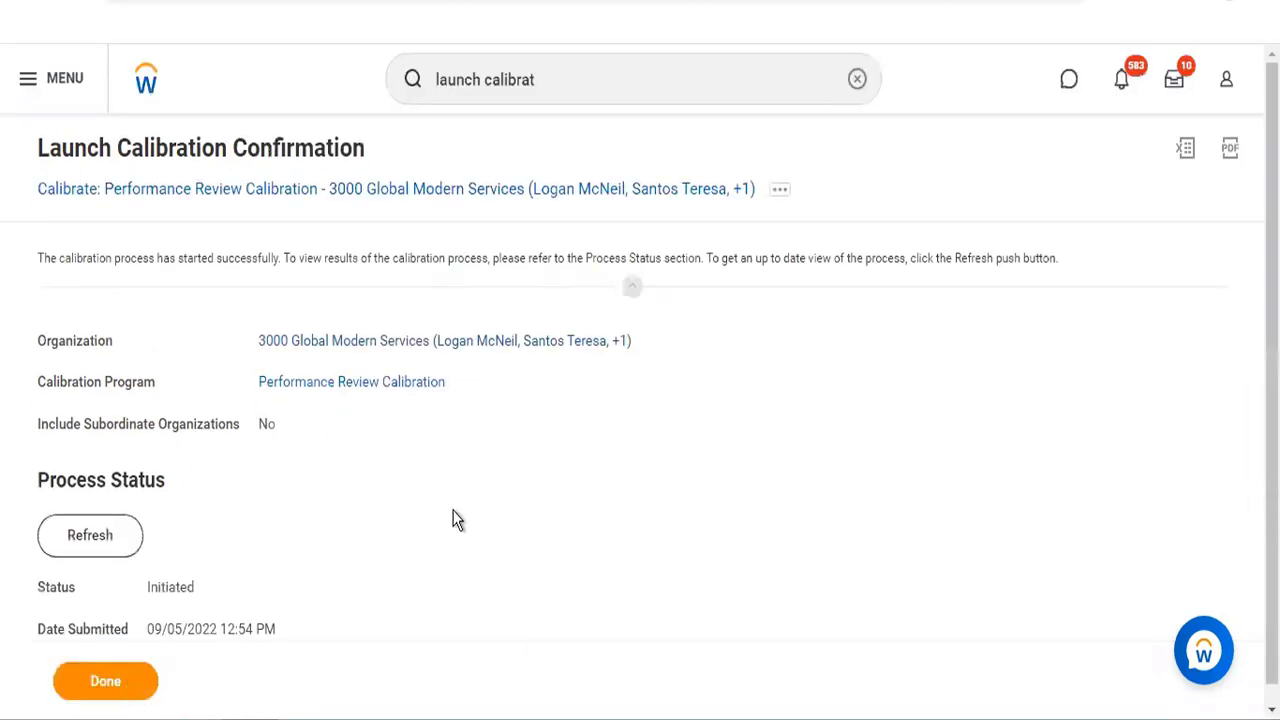
scroll(1022, 395, down, 1)
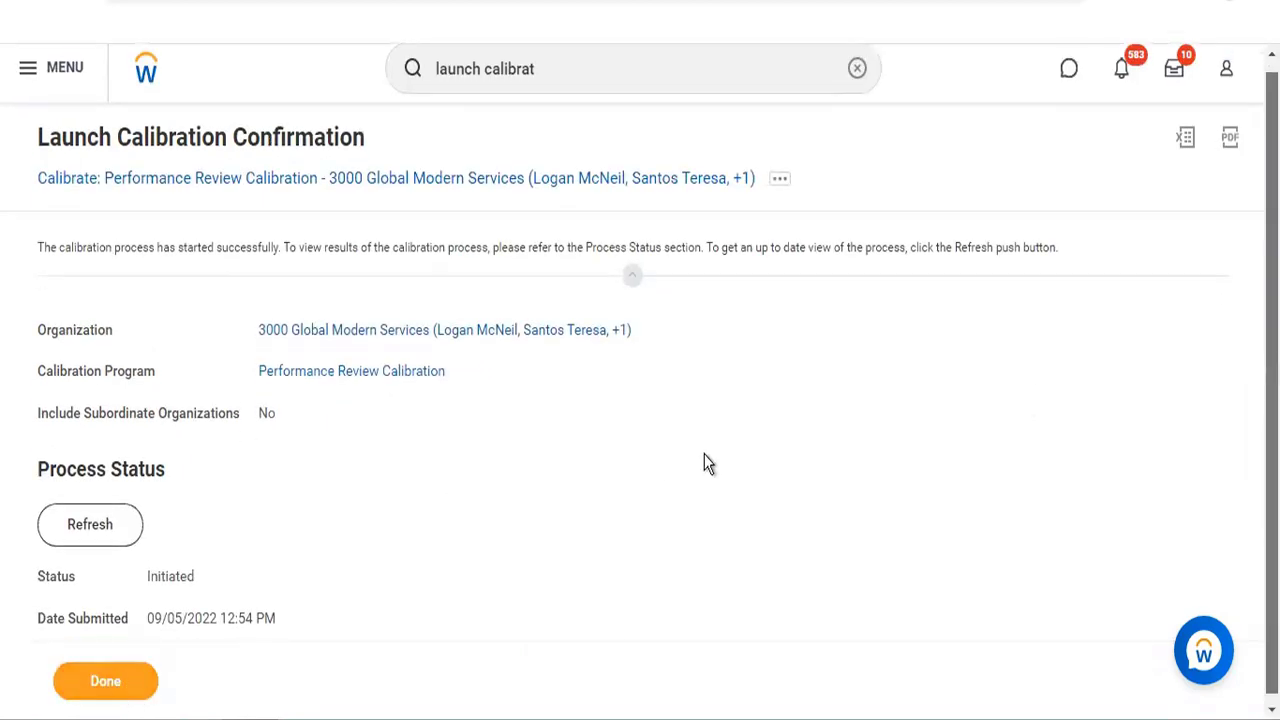
click(104, 515)
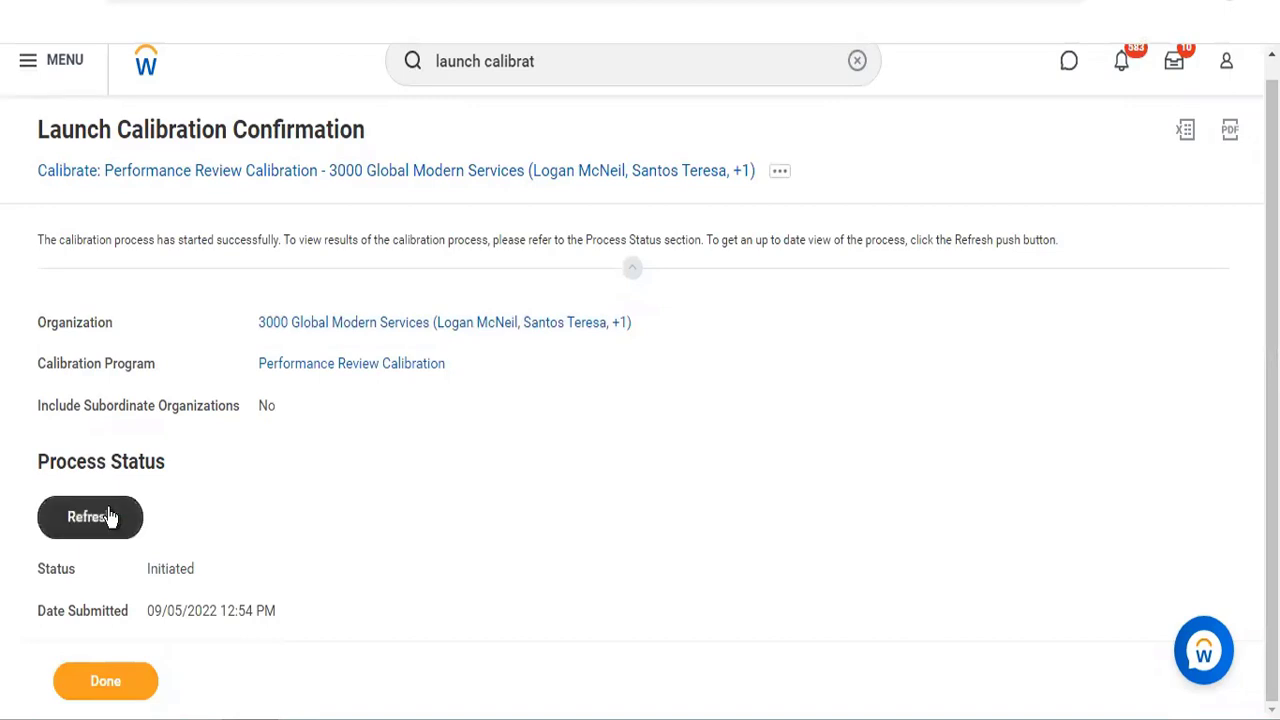
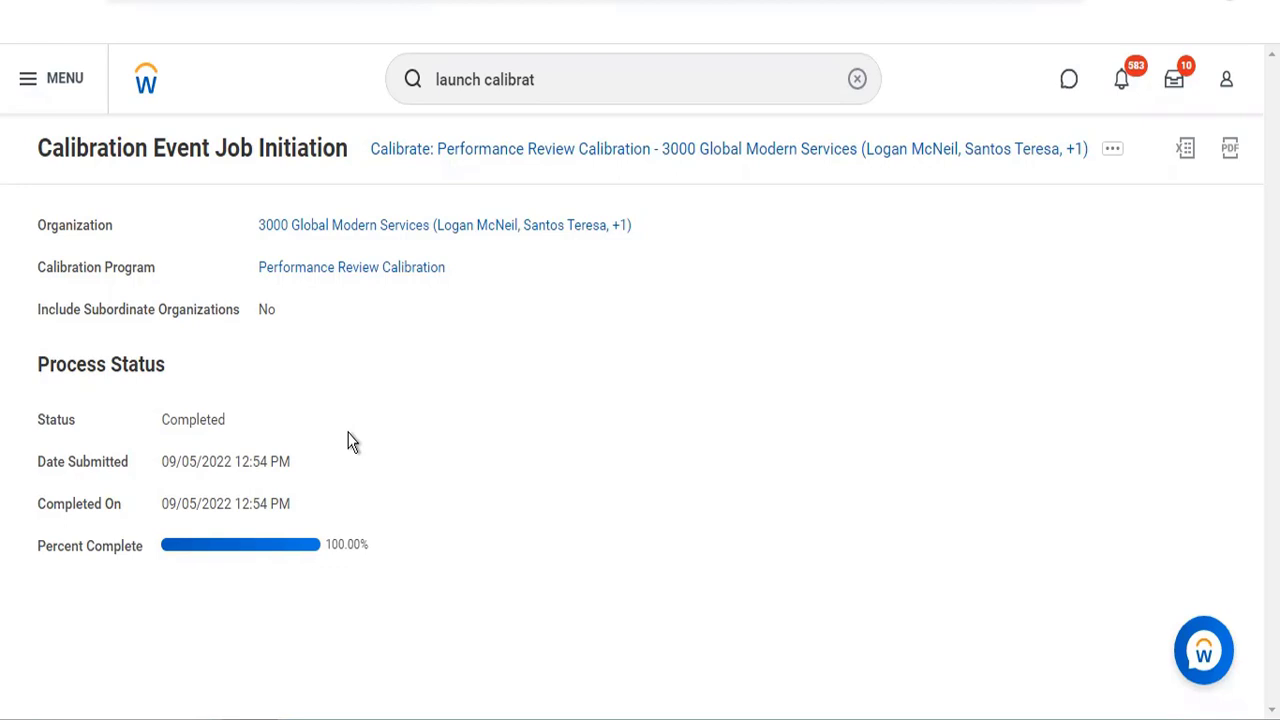
Open the Performance Review Calibration program in a new tab and review its nBox, visibility and validation settings
right_click(366, 274)
click(381, 288)
right_click(340, 270)
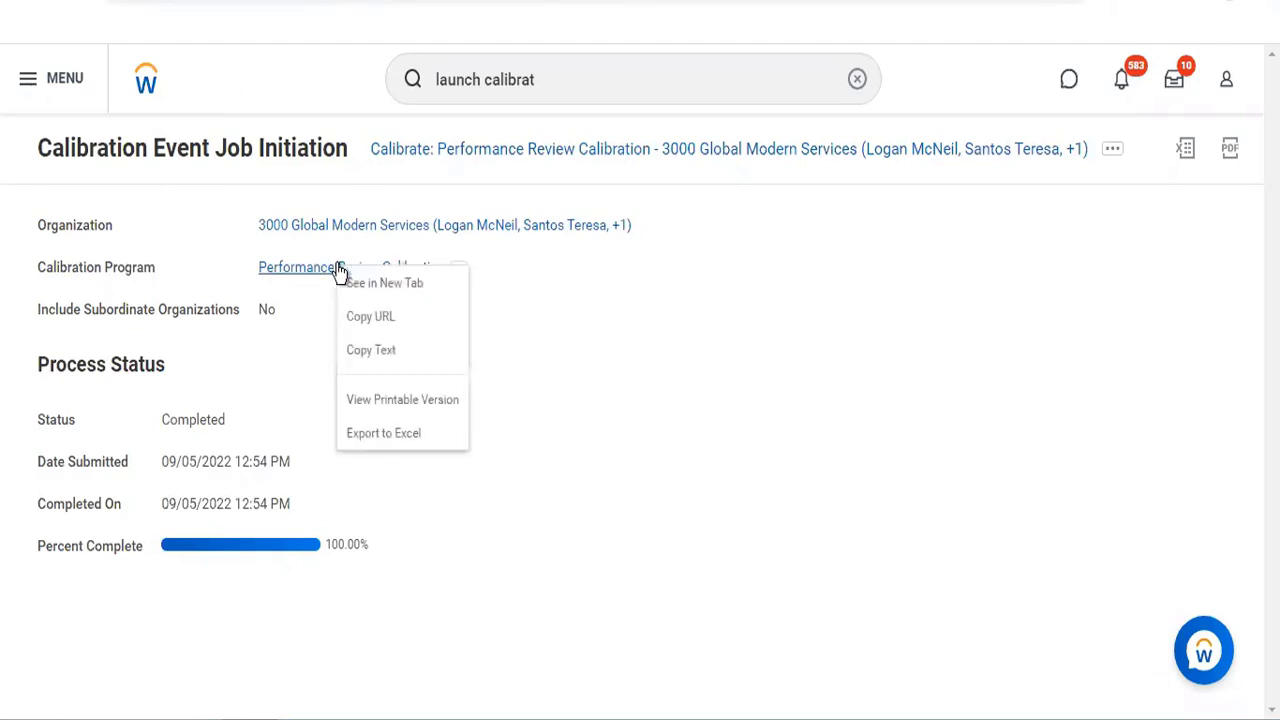
click(355, 283)
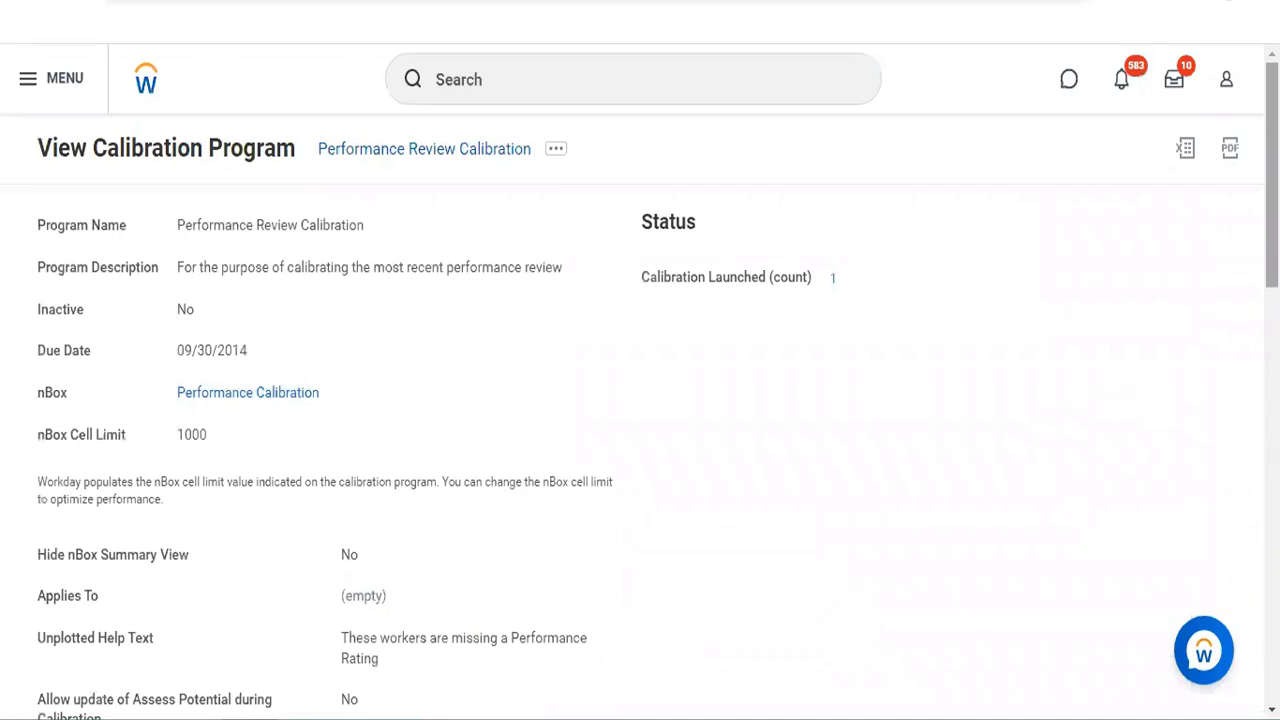
scroll(640, 380, down, 3)
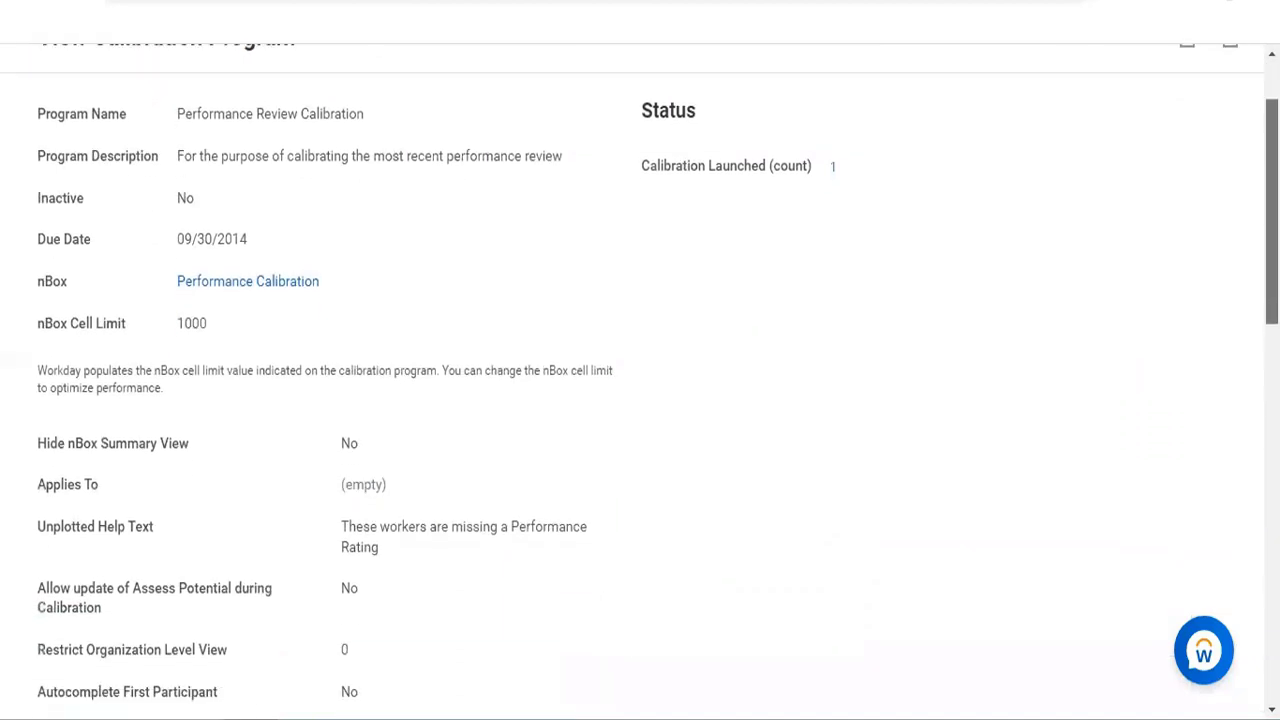
scroll(640, 380, down, 1)
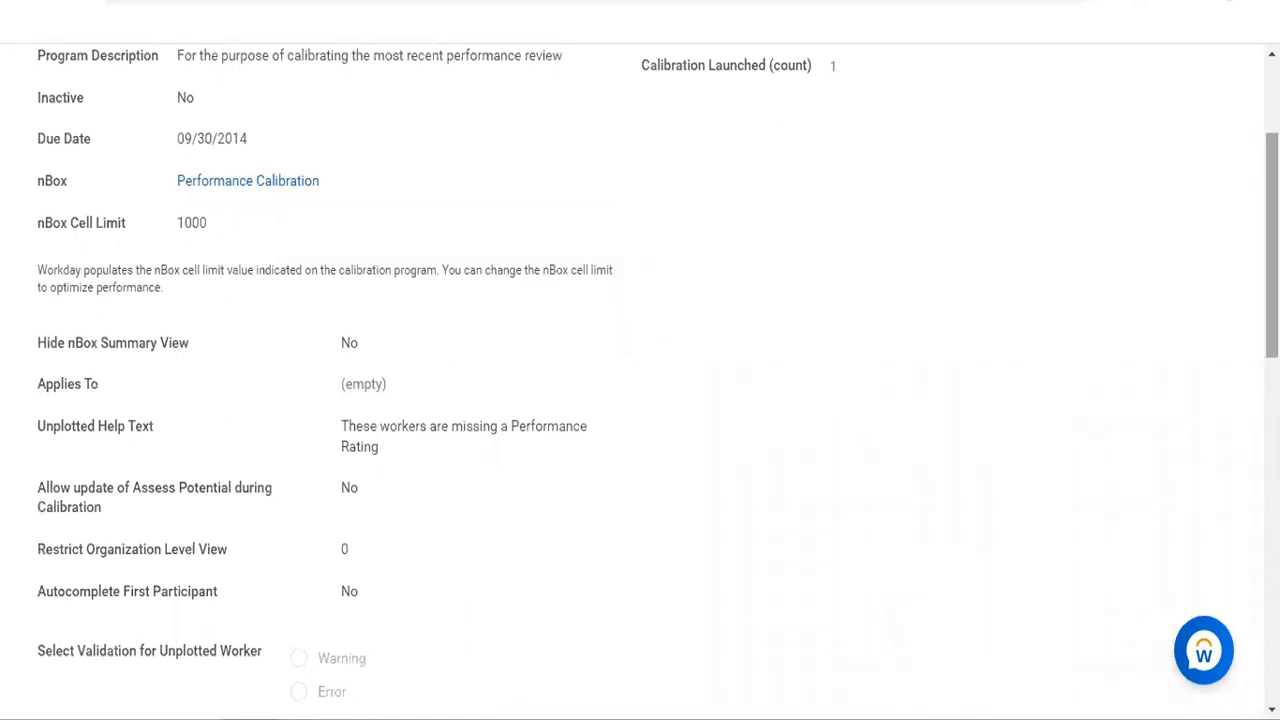
scroll(640, 380, down, 3)
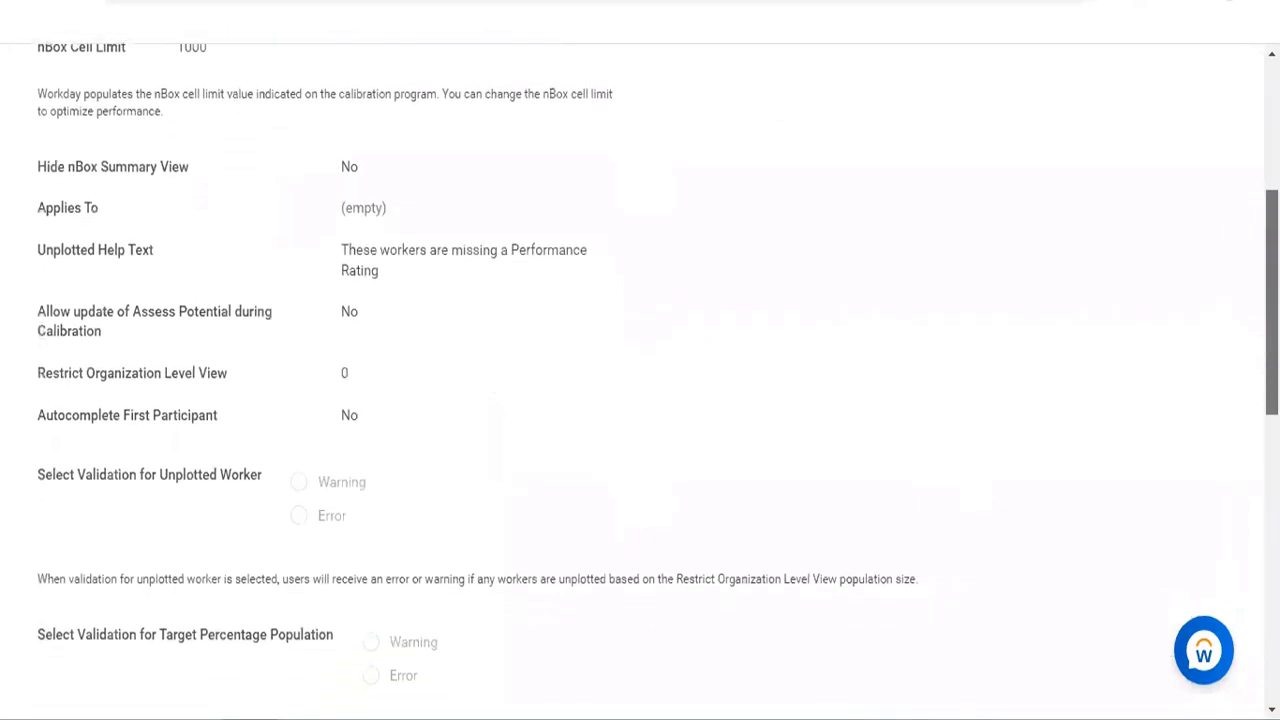
scroll(640, 380, up, 6)
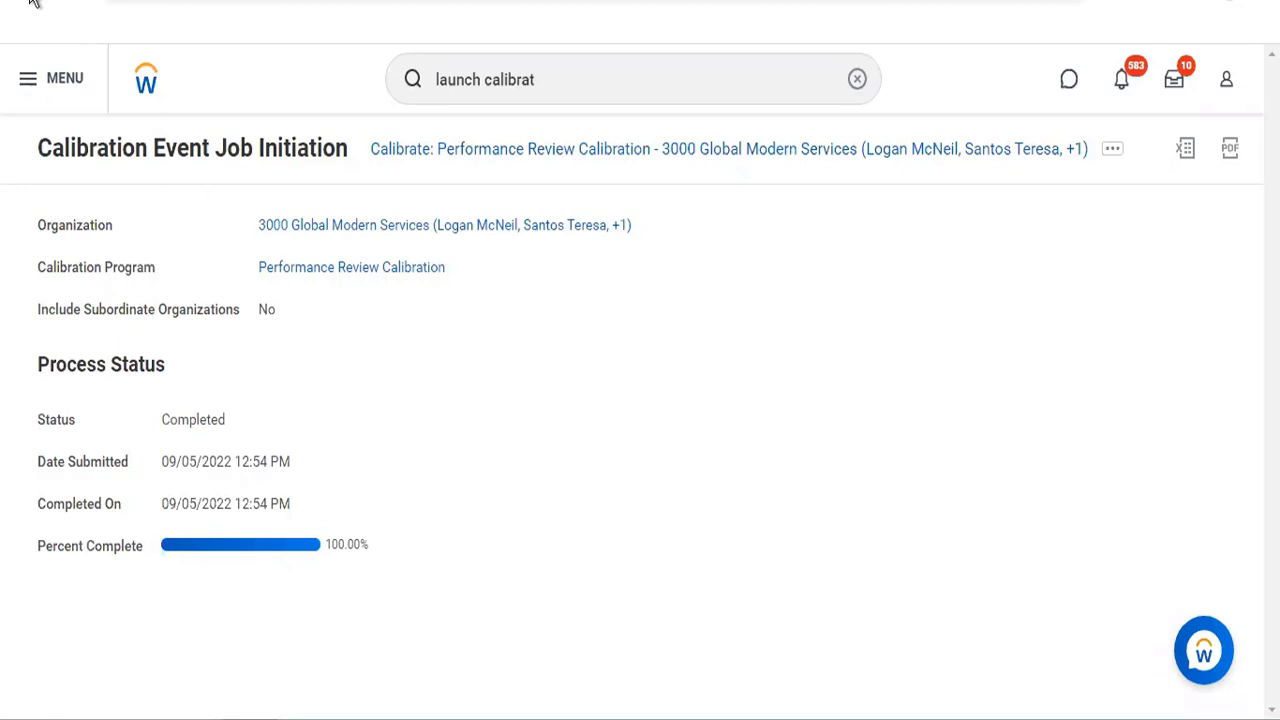
Start another Launch Calibration with Baker Street - London, a custom organization of type Angel Healthcare, as the top level organization
click(560, 222)
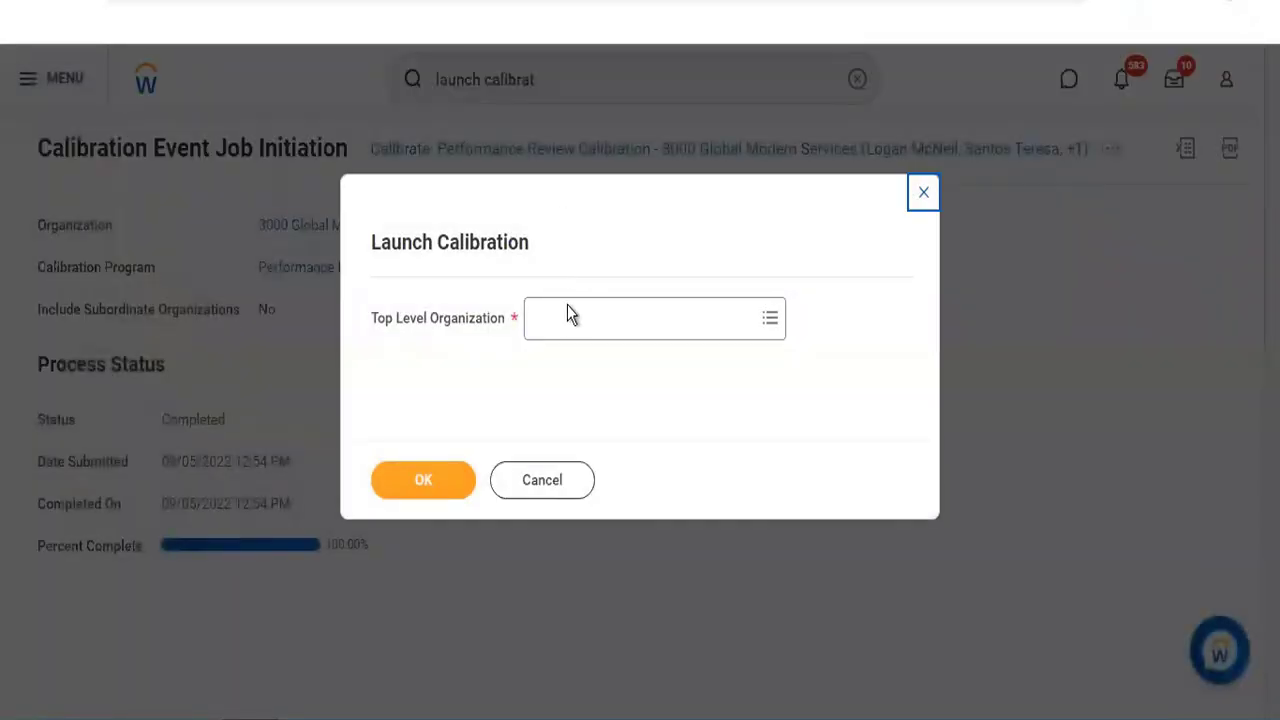
click(568, 316)
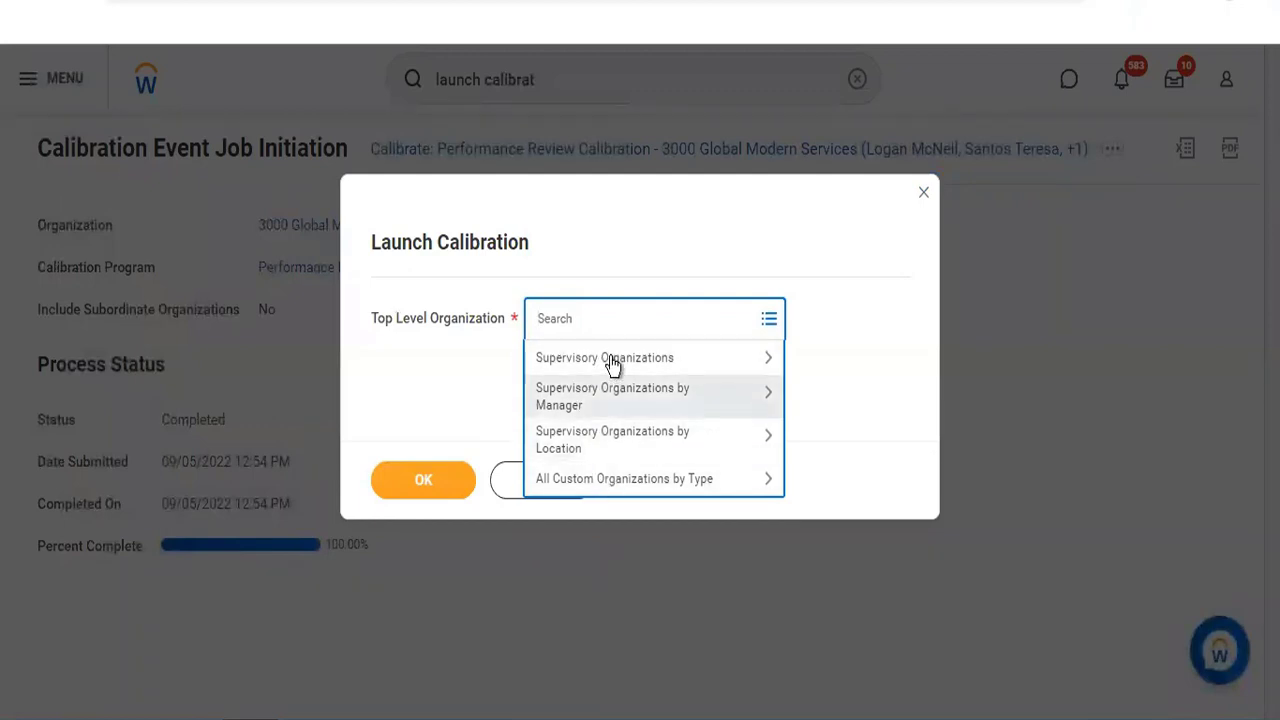
click(620, 485)
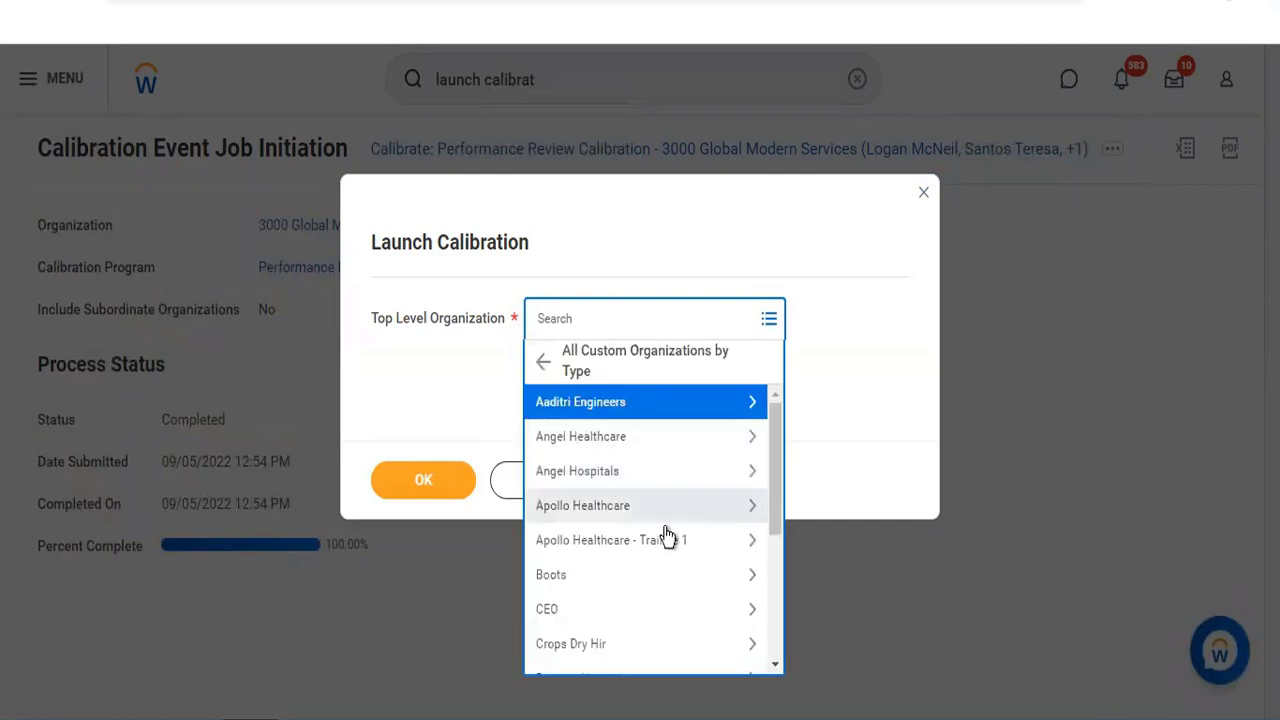
click(664, 438)
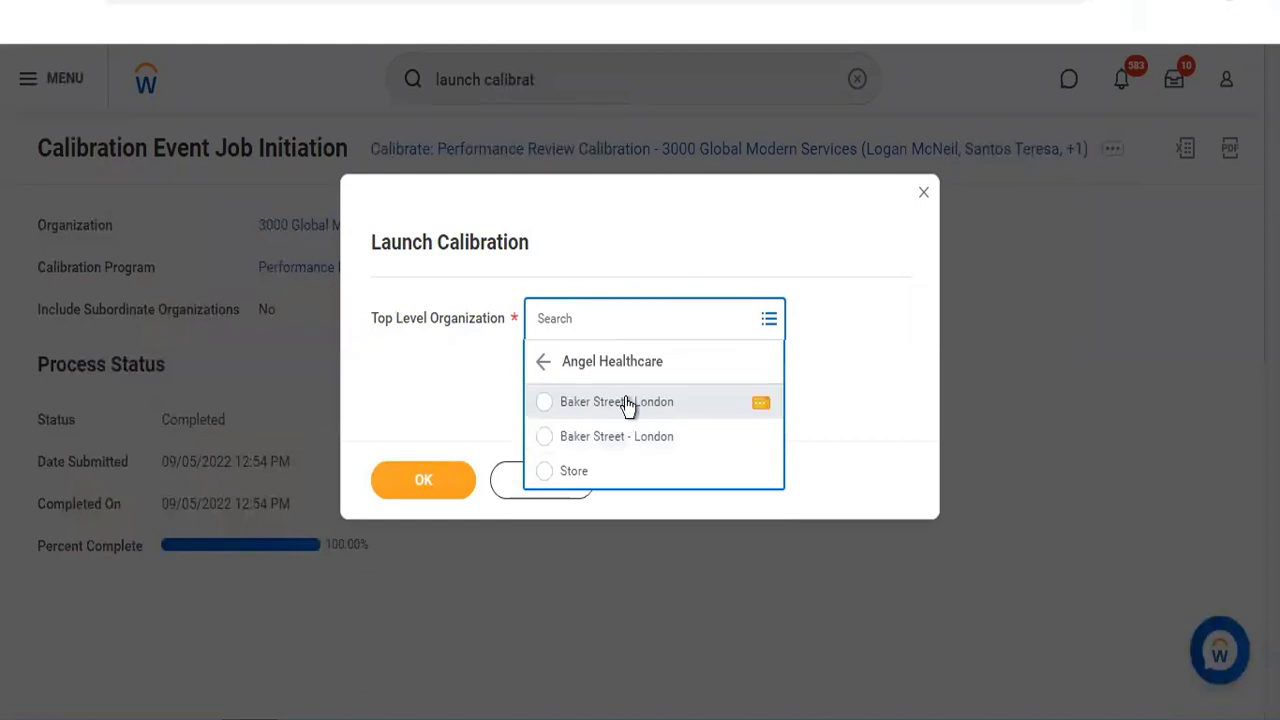
click(613, 402)
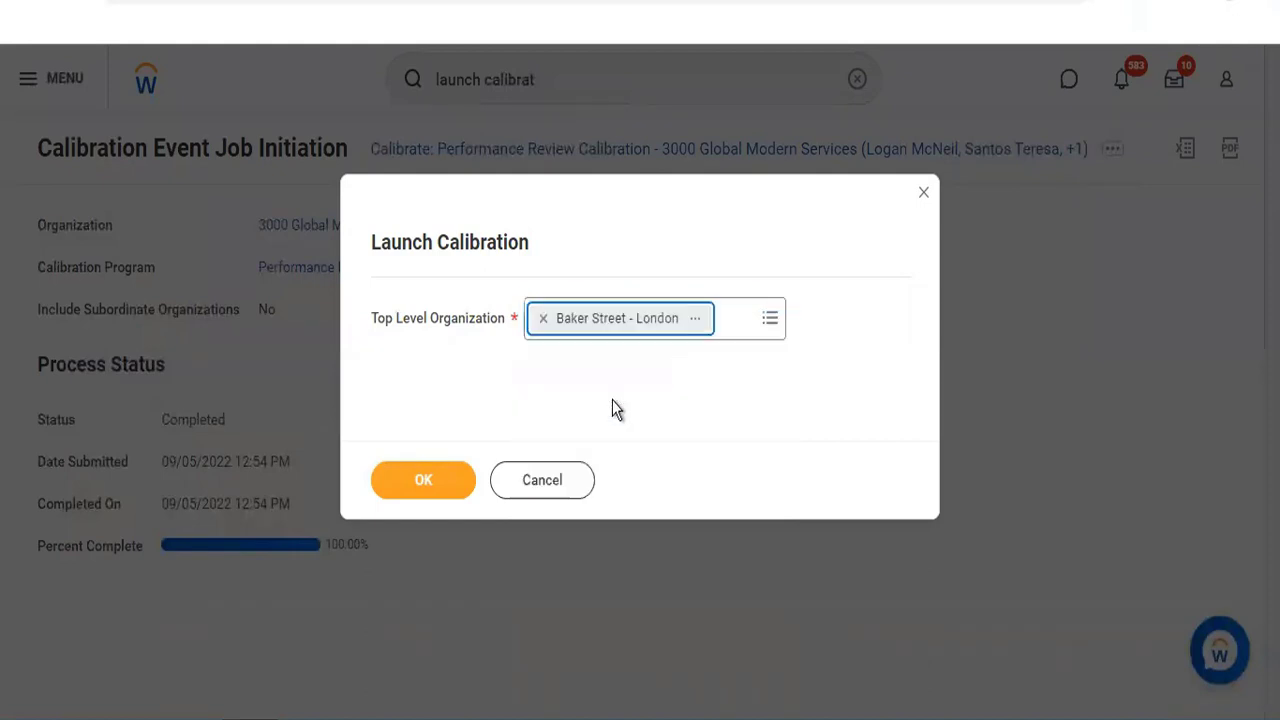
click(419, 484)
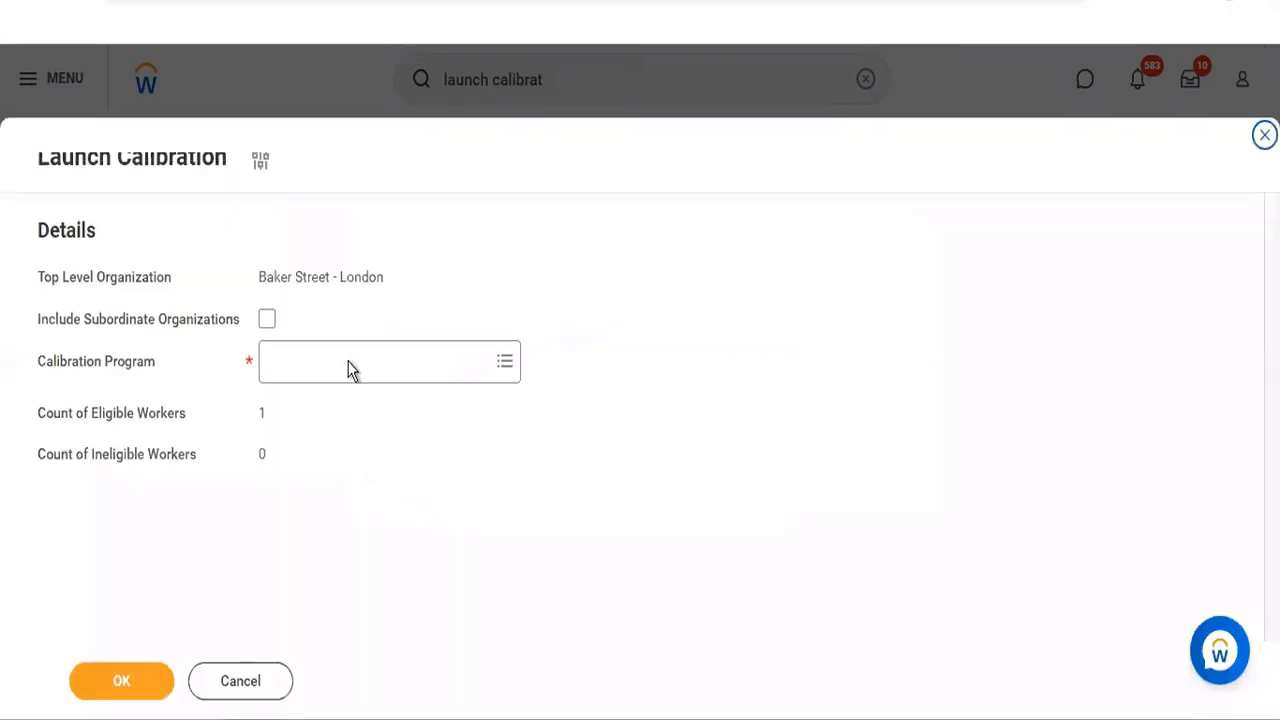
Include subordinate organizations in the Baker Street - London calibration, leaving the Calibration Program empty
click(350, 368)
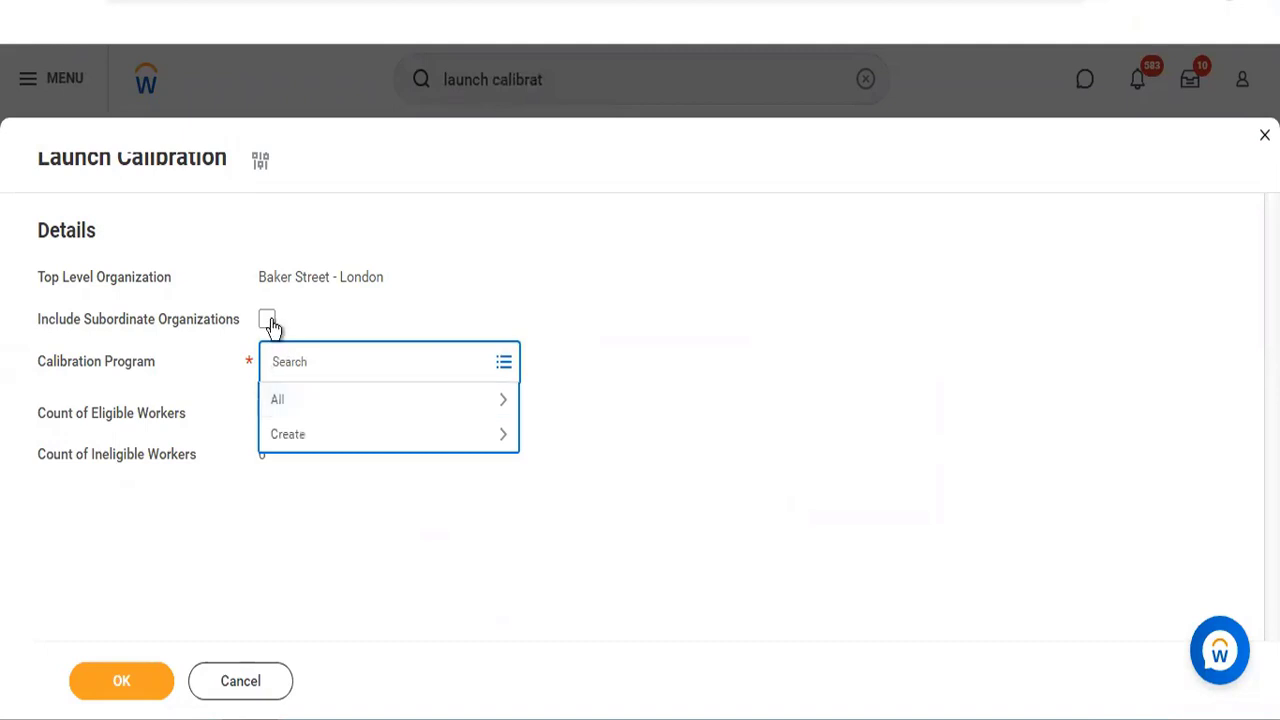
click(268, 322)
click(268, 320)
click(322, 362)
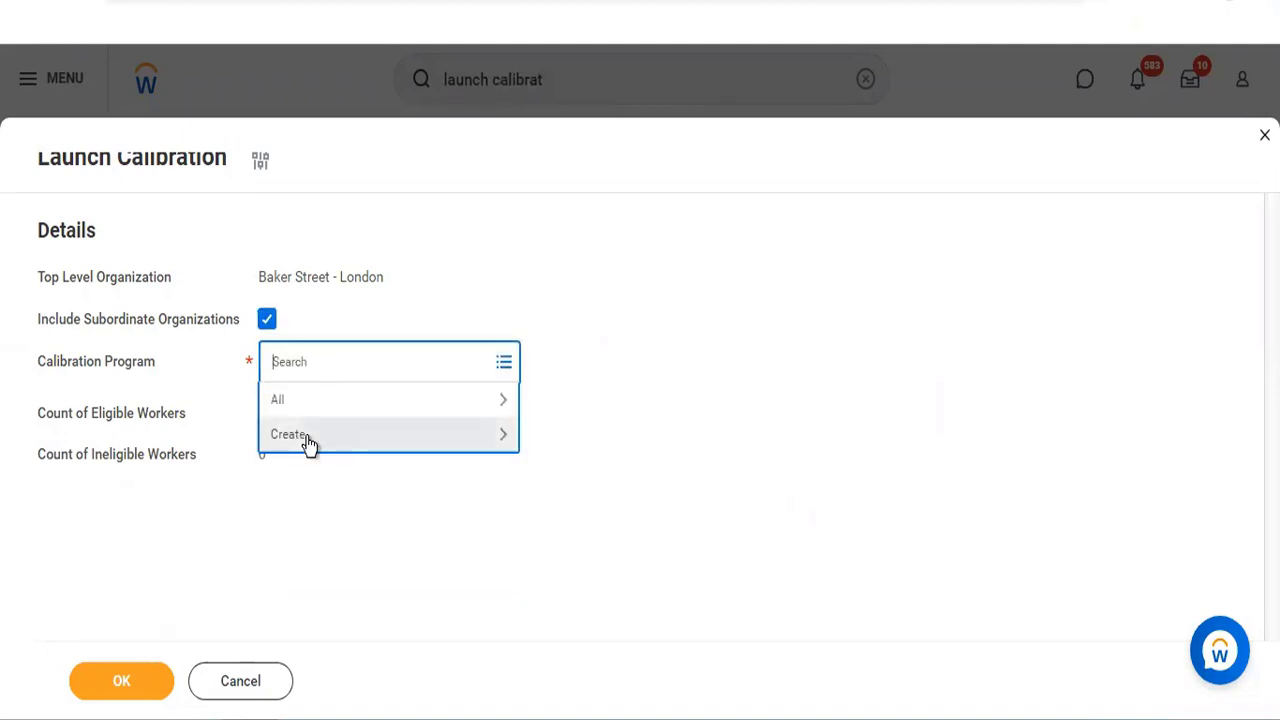
click(368, 238)
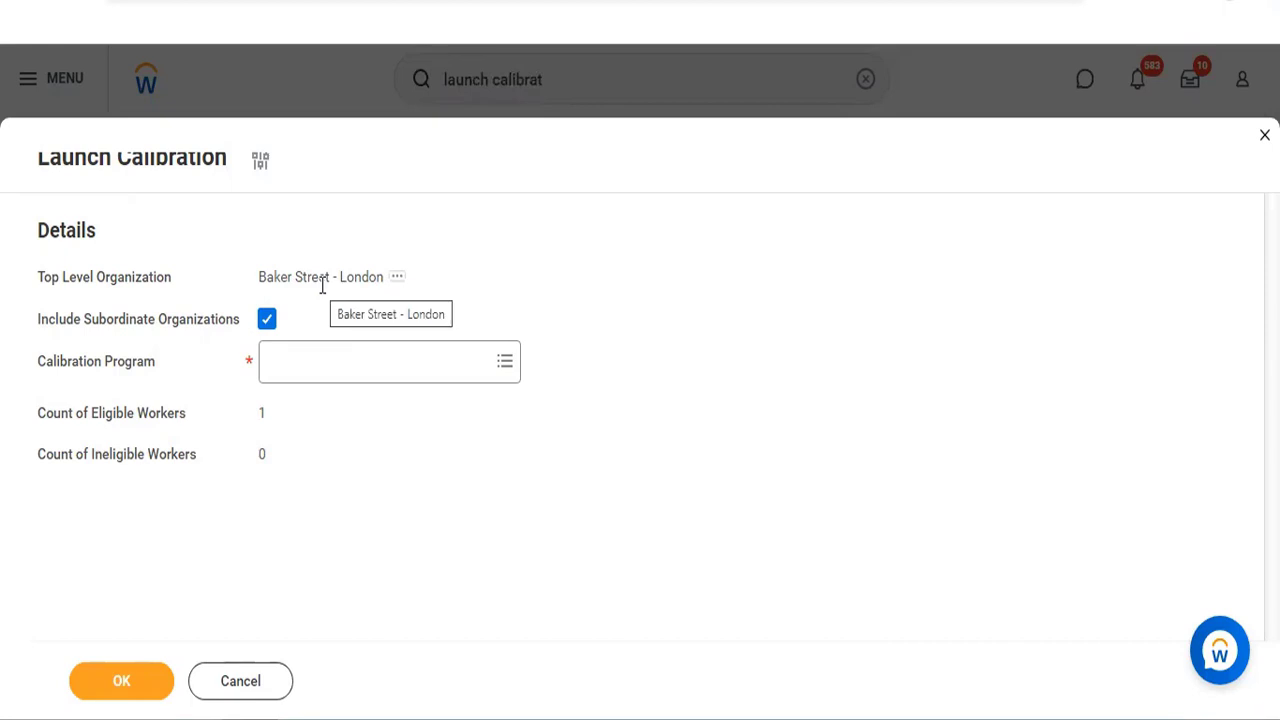
Open the Create Calibration Program form from the Calibration Program choices and activate its Program Name field
click(323, 361)
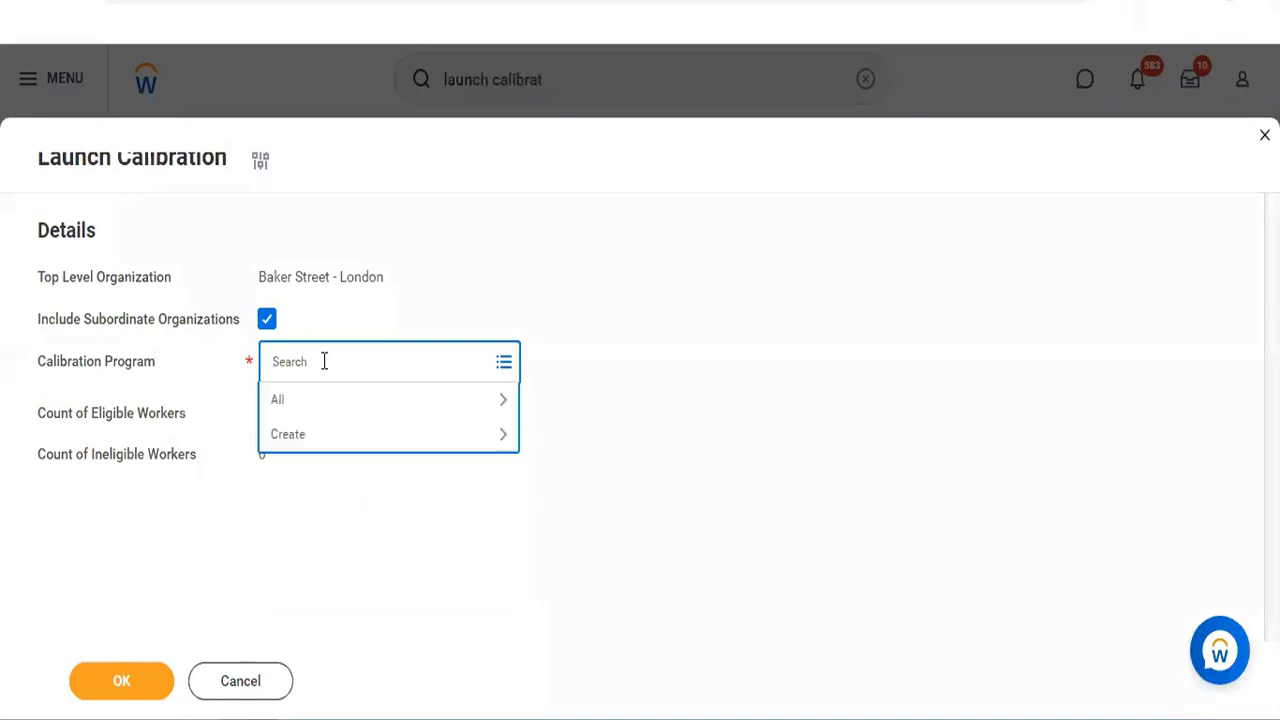
click(326, 436)
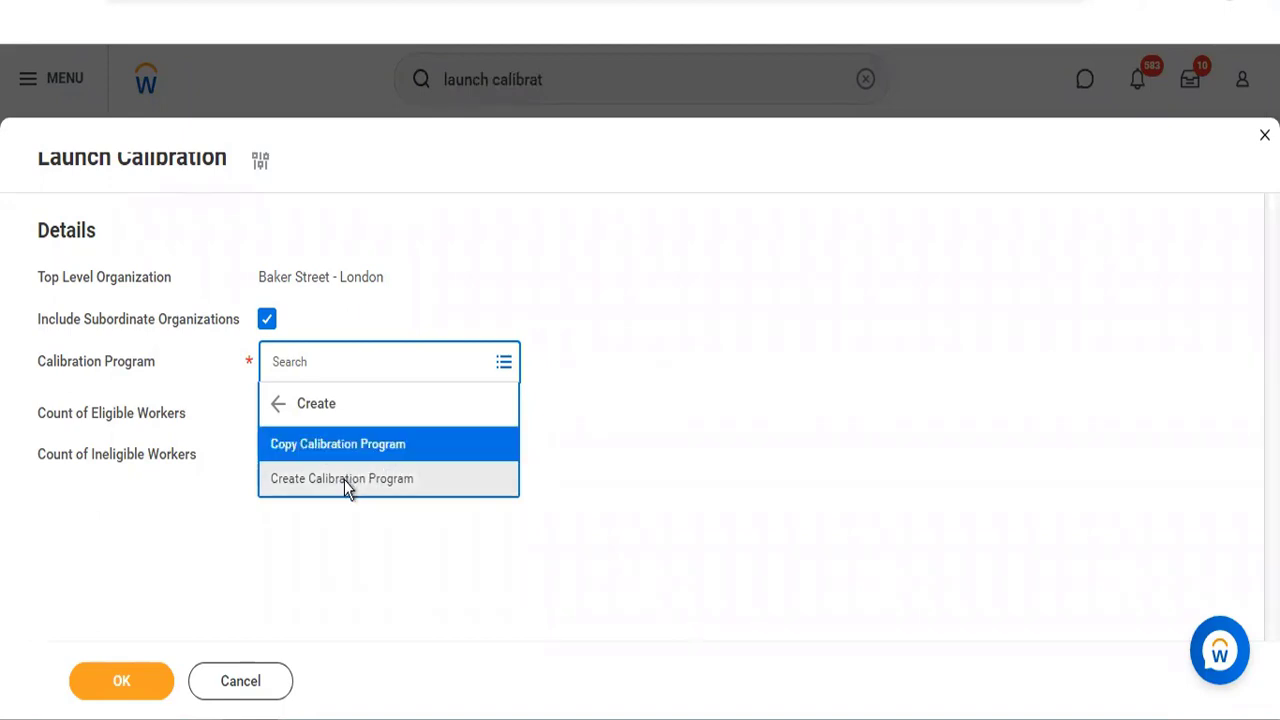
click(344, 480)
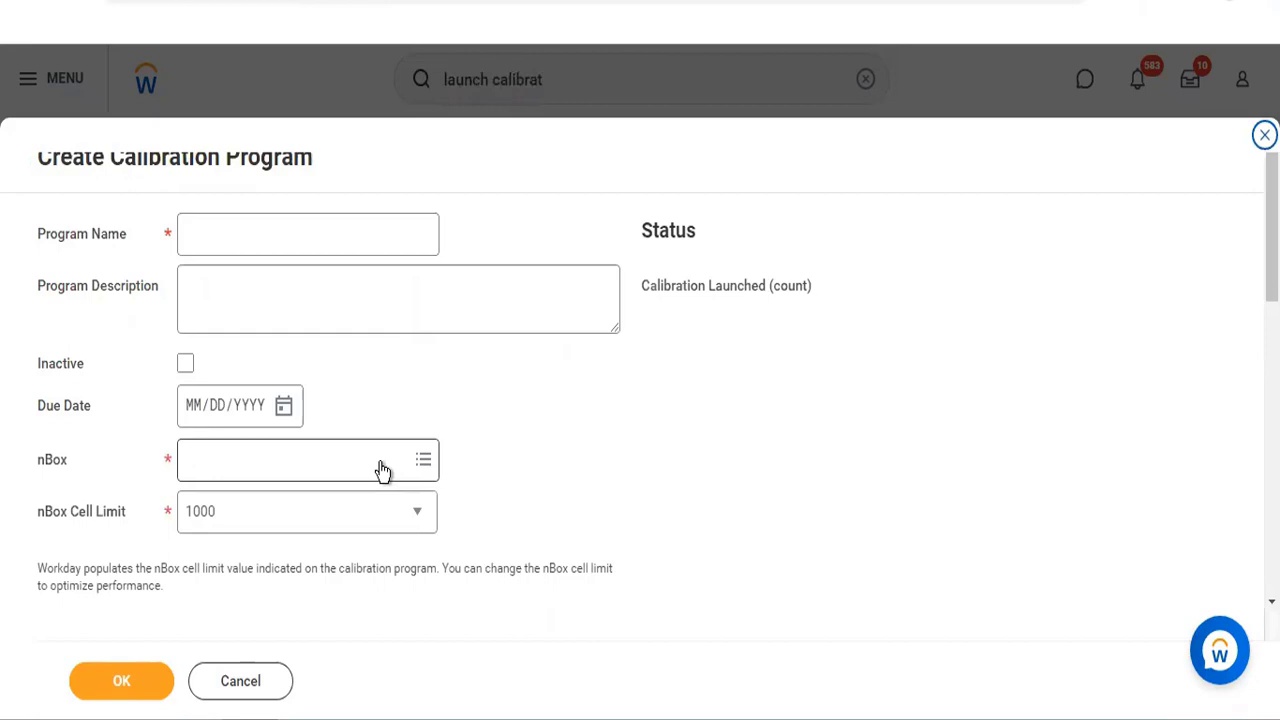
click(302, 216)
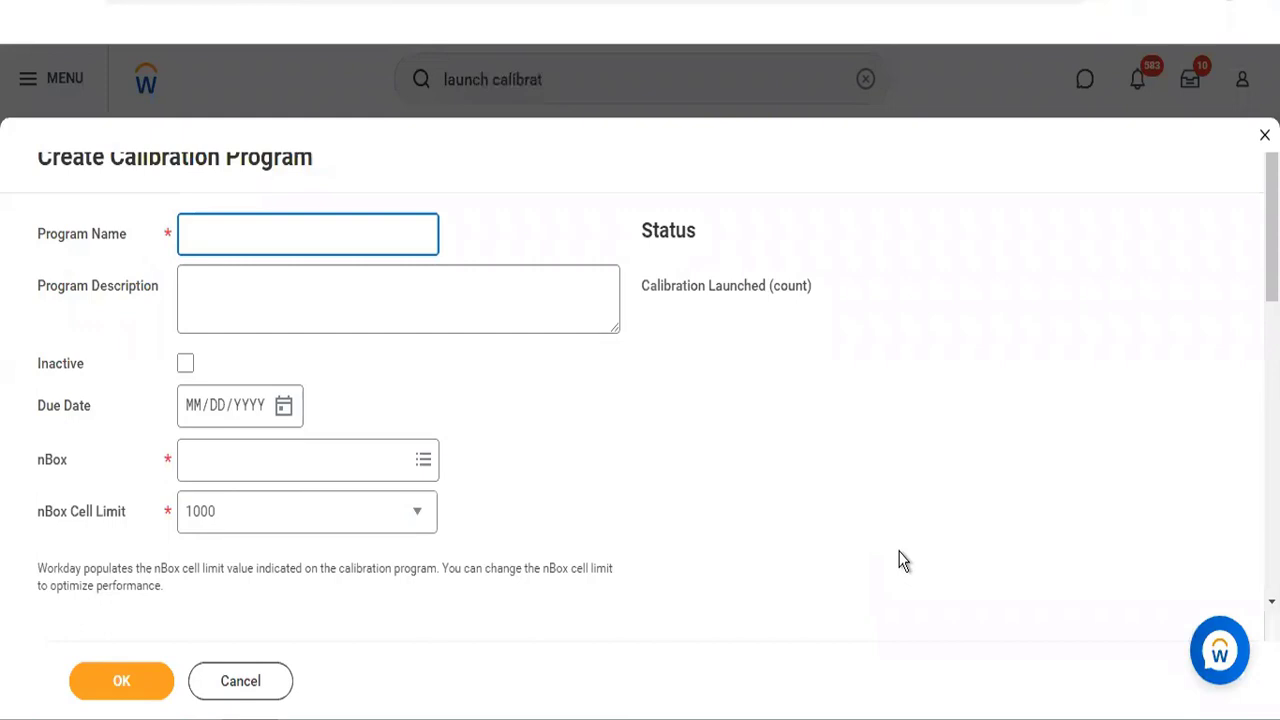
Choose AKH_L2_Performance Calibration_nBox as the new program's nBox and open its report in a new tab
click(244, 459)
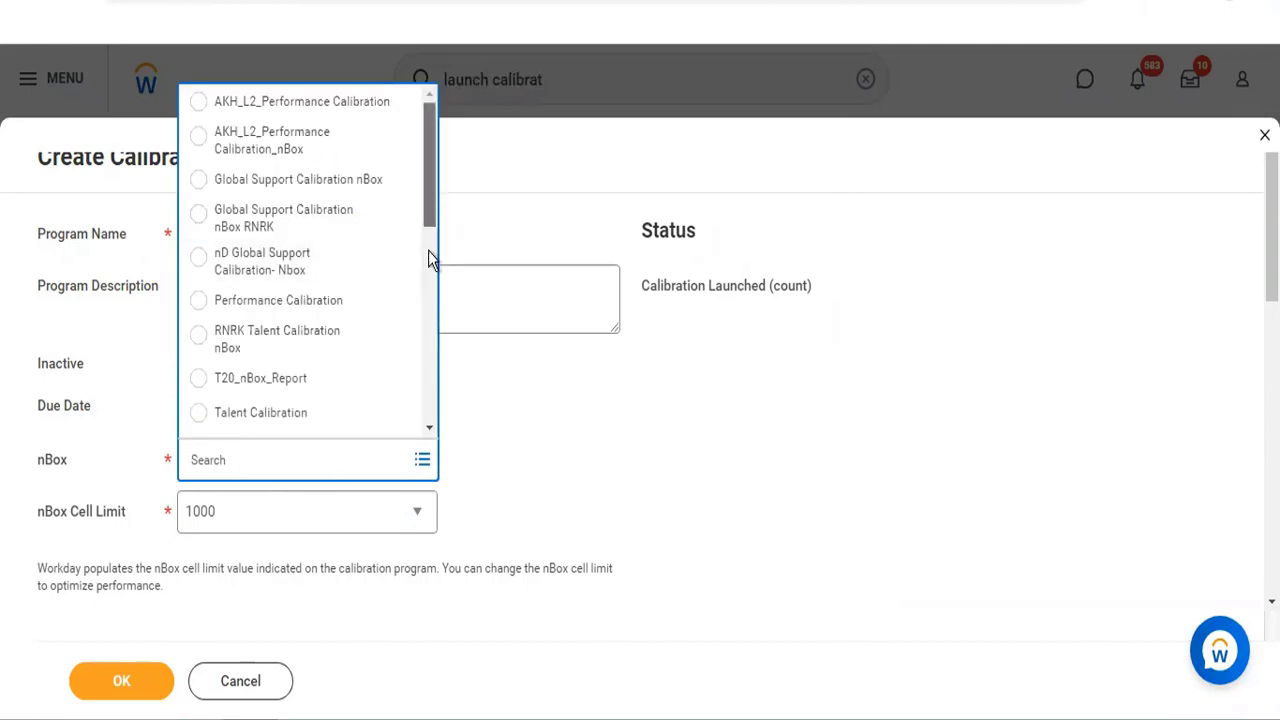
scroll(428, 250, down, 4)
scroll(424, 347, down, 5)
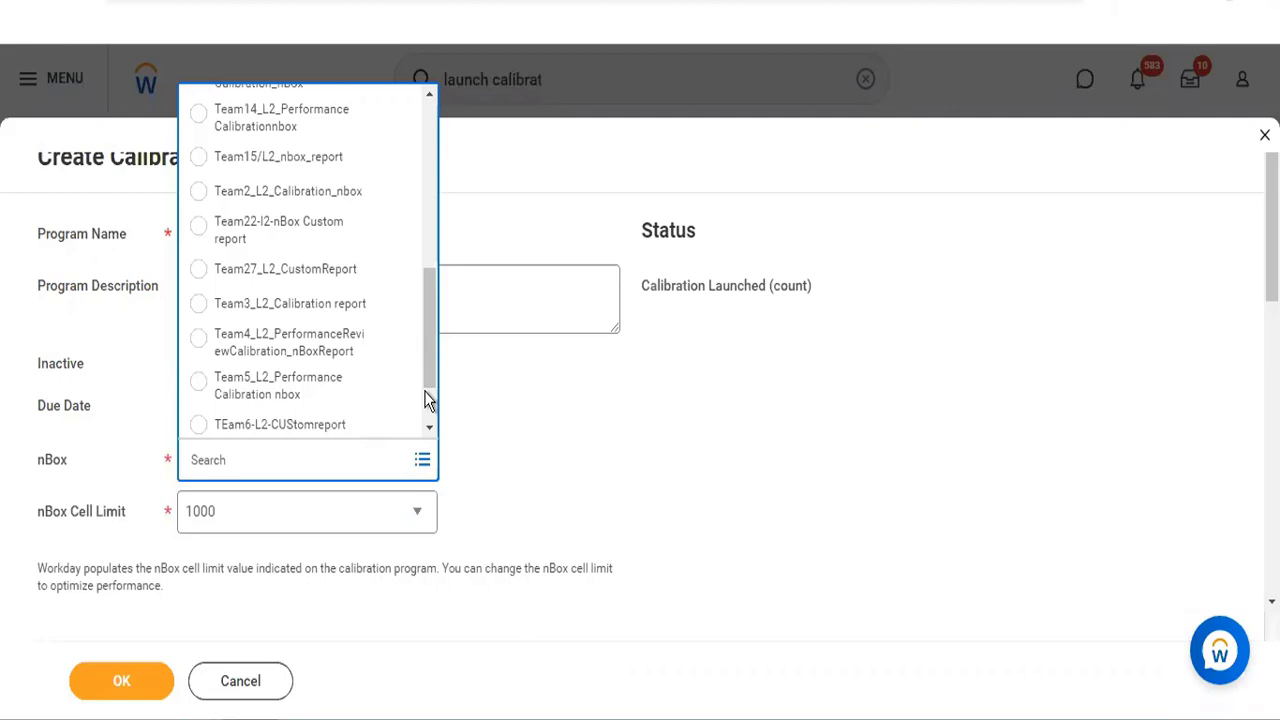
click(55, 487)
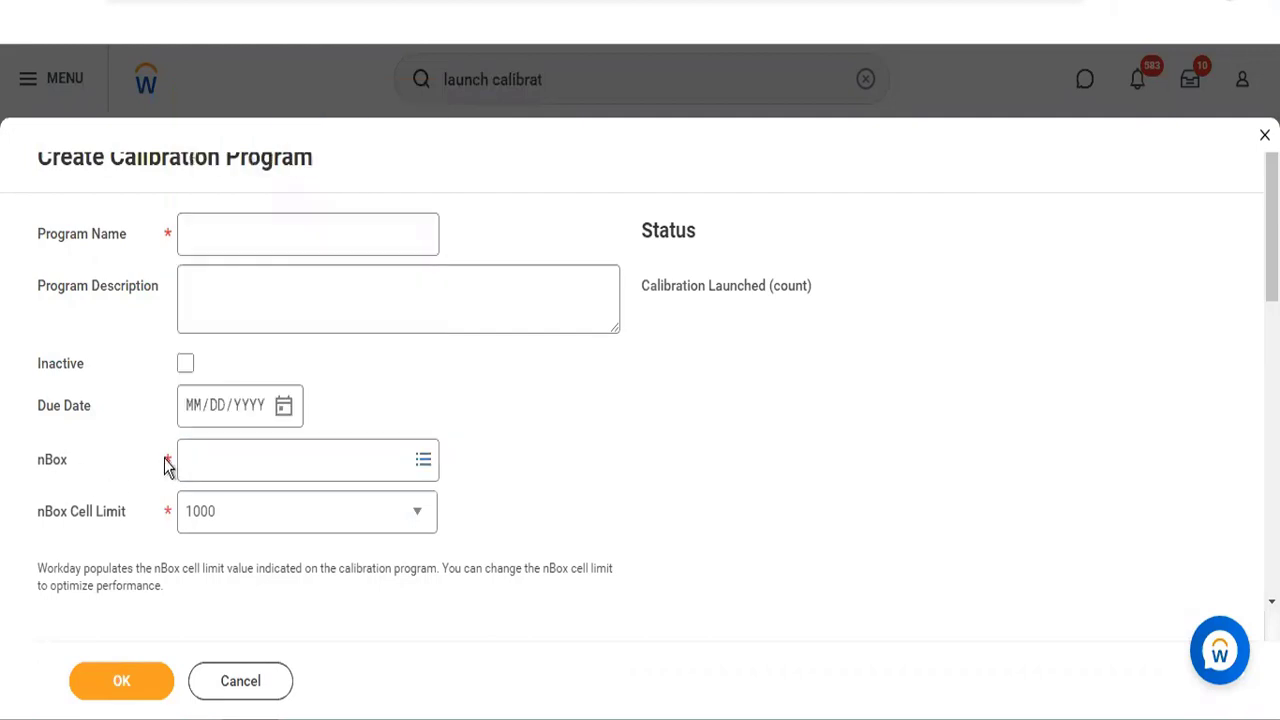
click(265, 452)
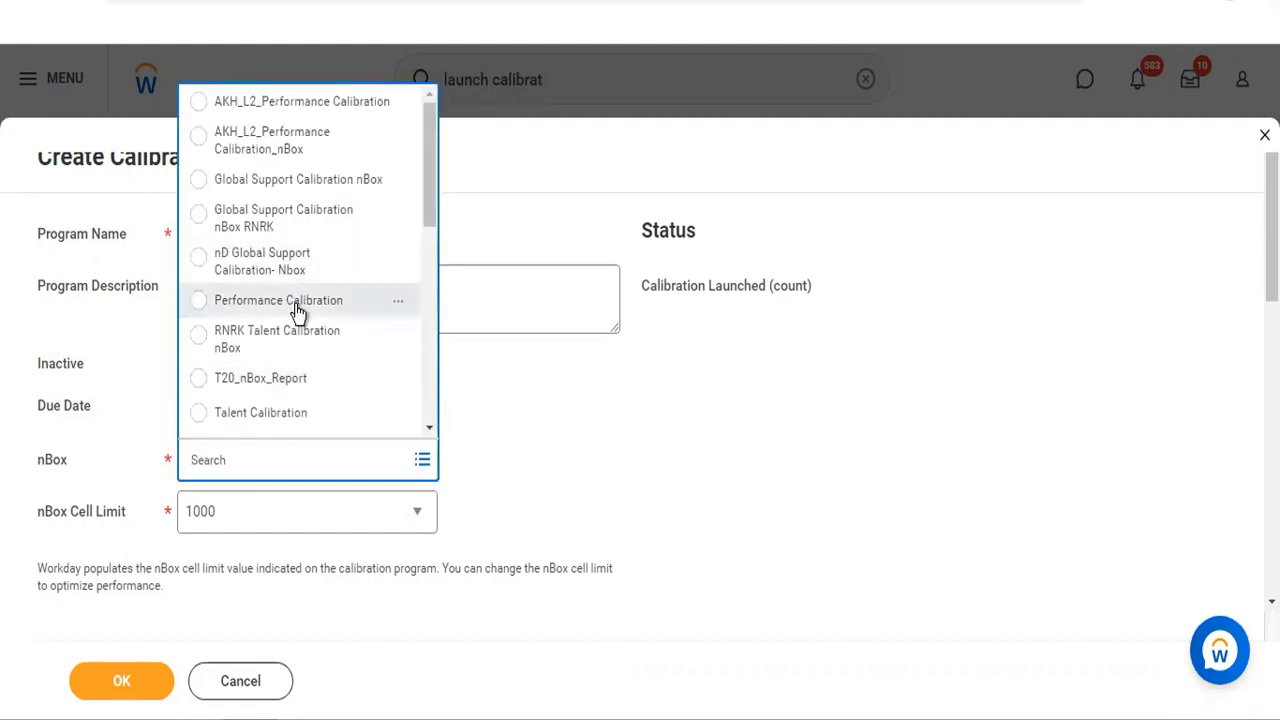
click(312, 146)
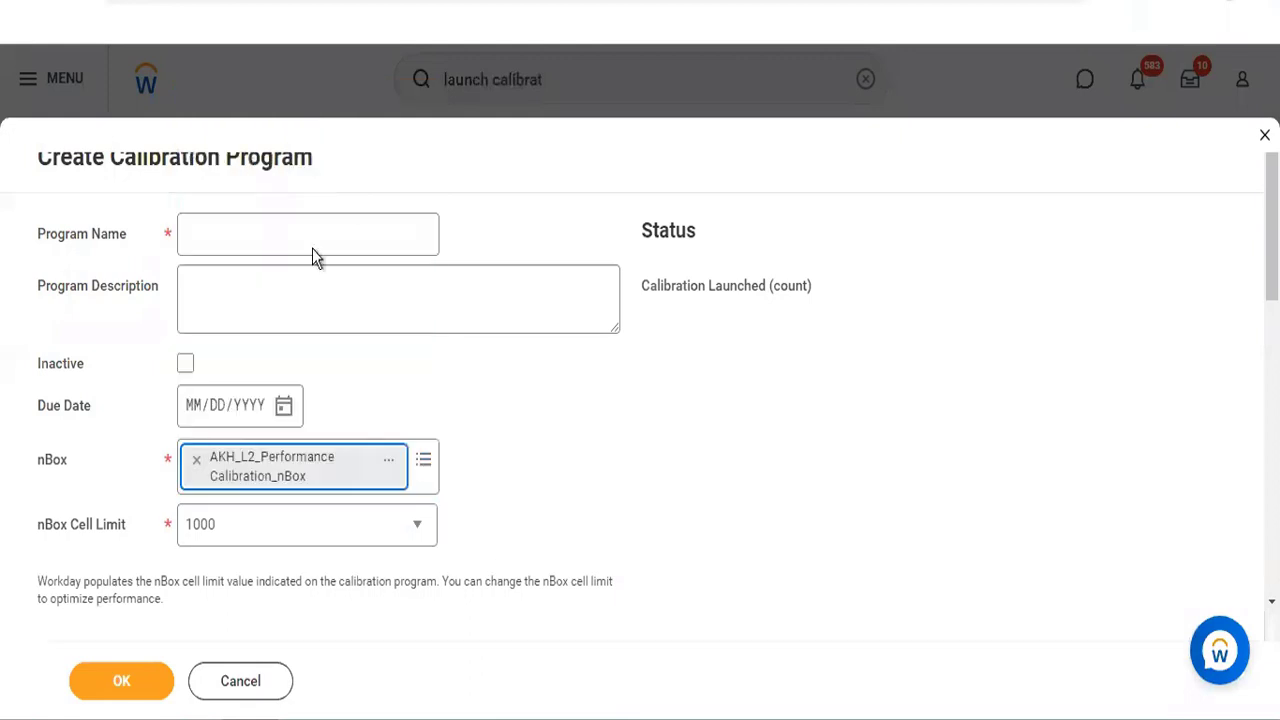
right_click(282, 474)
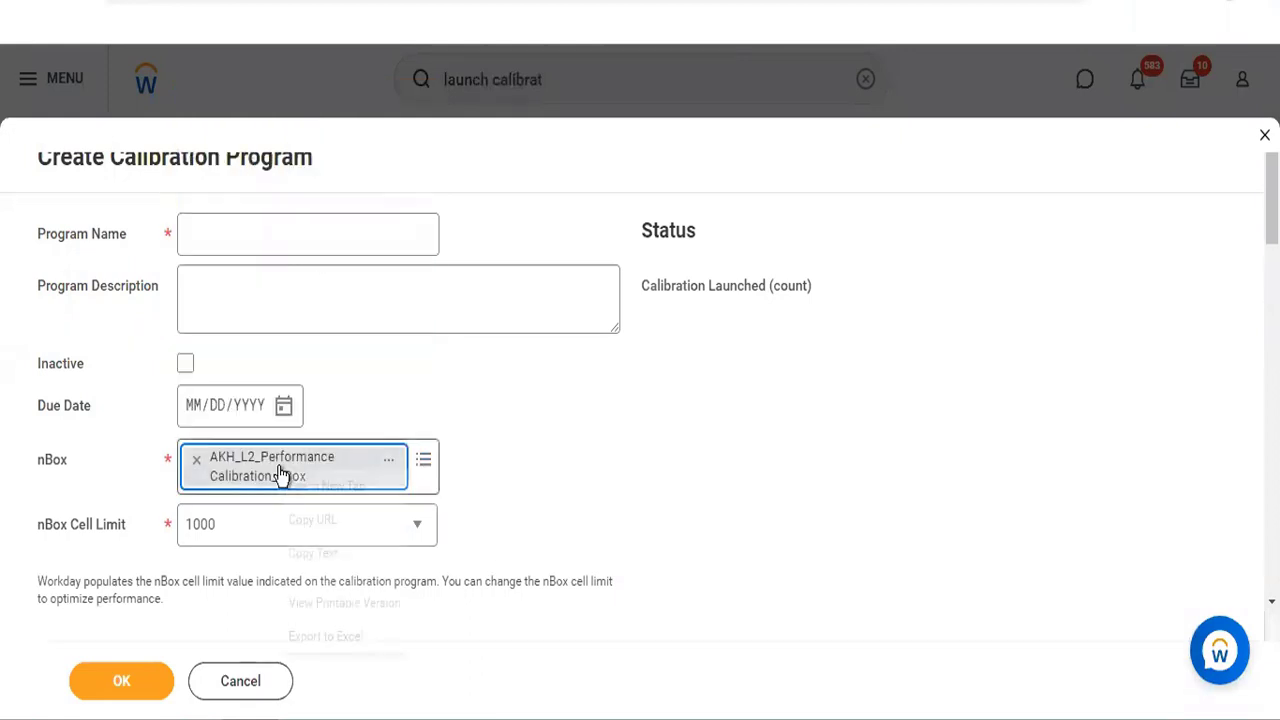
click(308, 488)
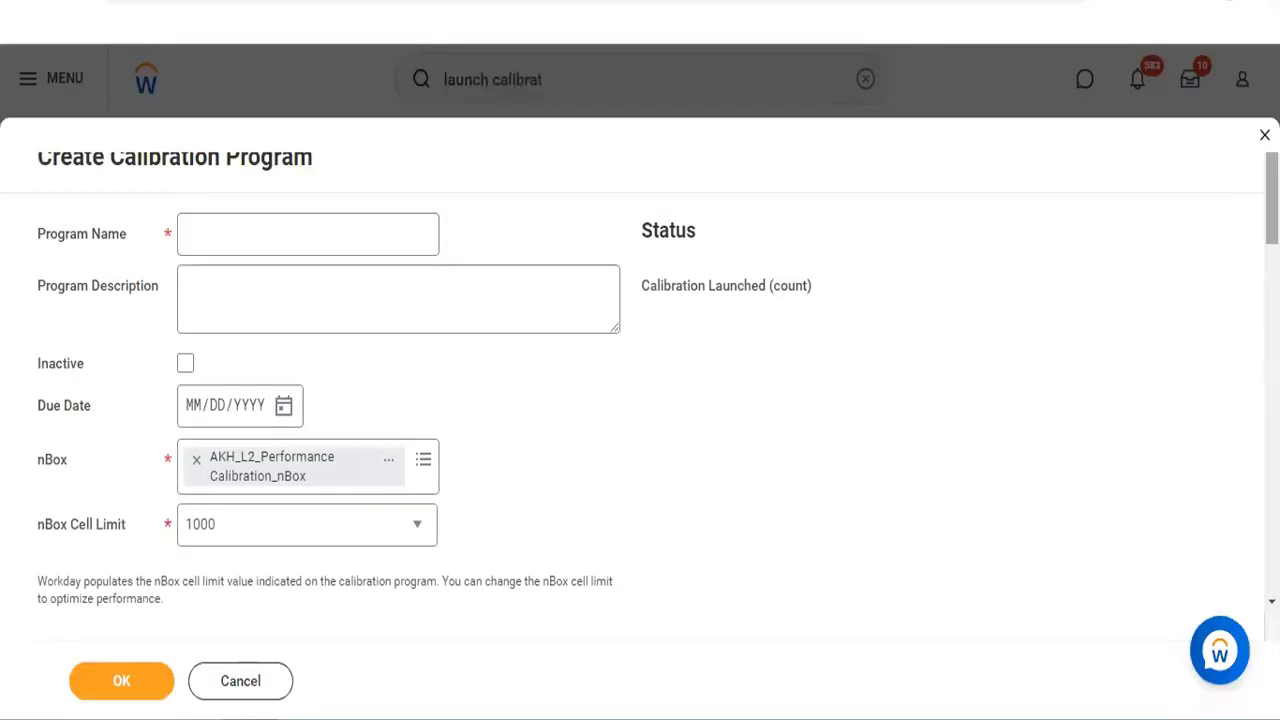
Try an nBox Cell Limit of 2000 and restore it to 1000
scroll(734, 251, down, 3)
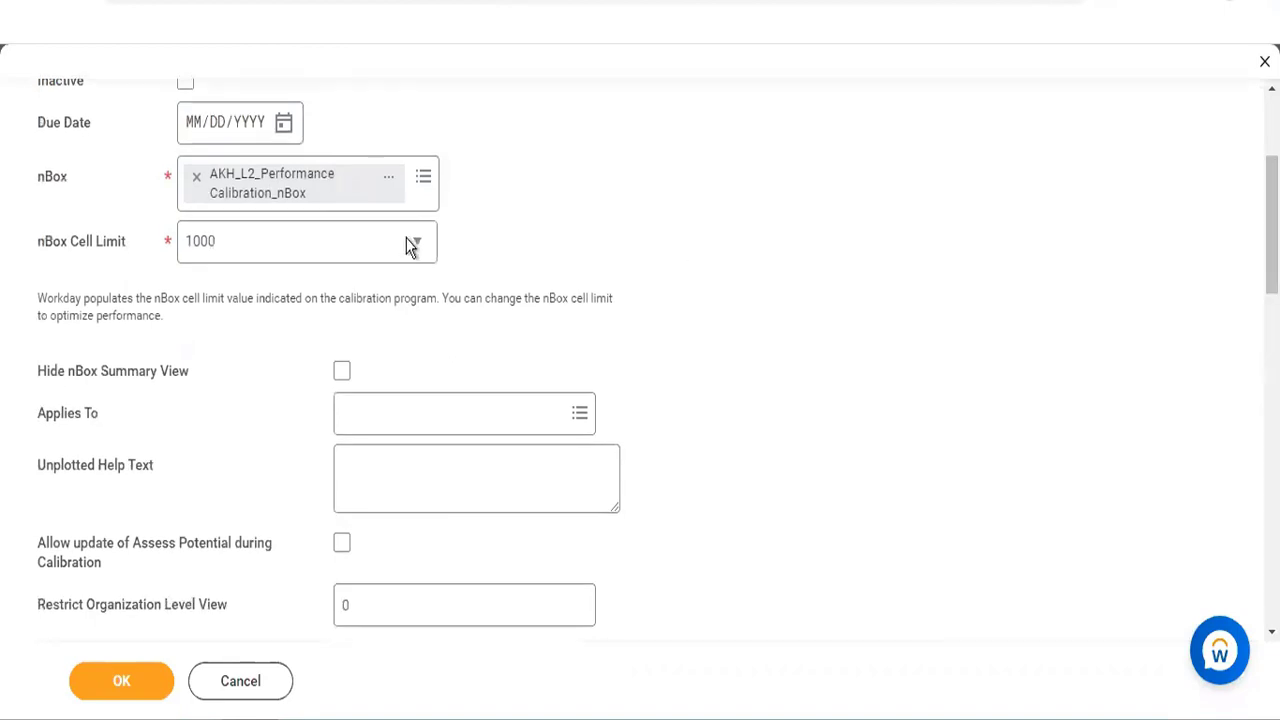
click(413, 246)
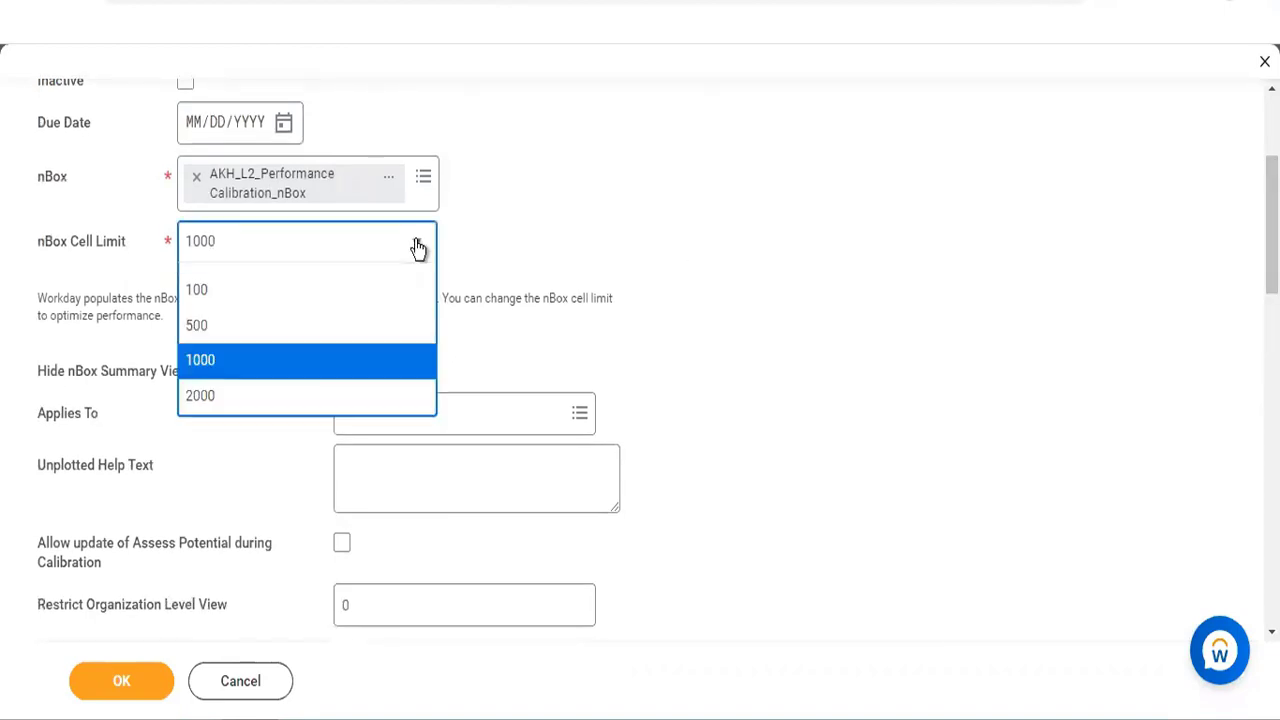
click(418, 248)
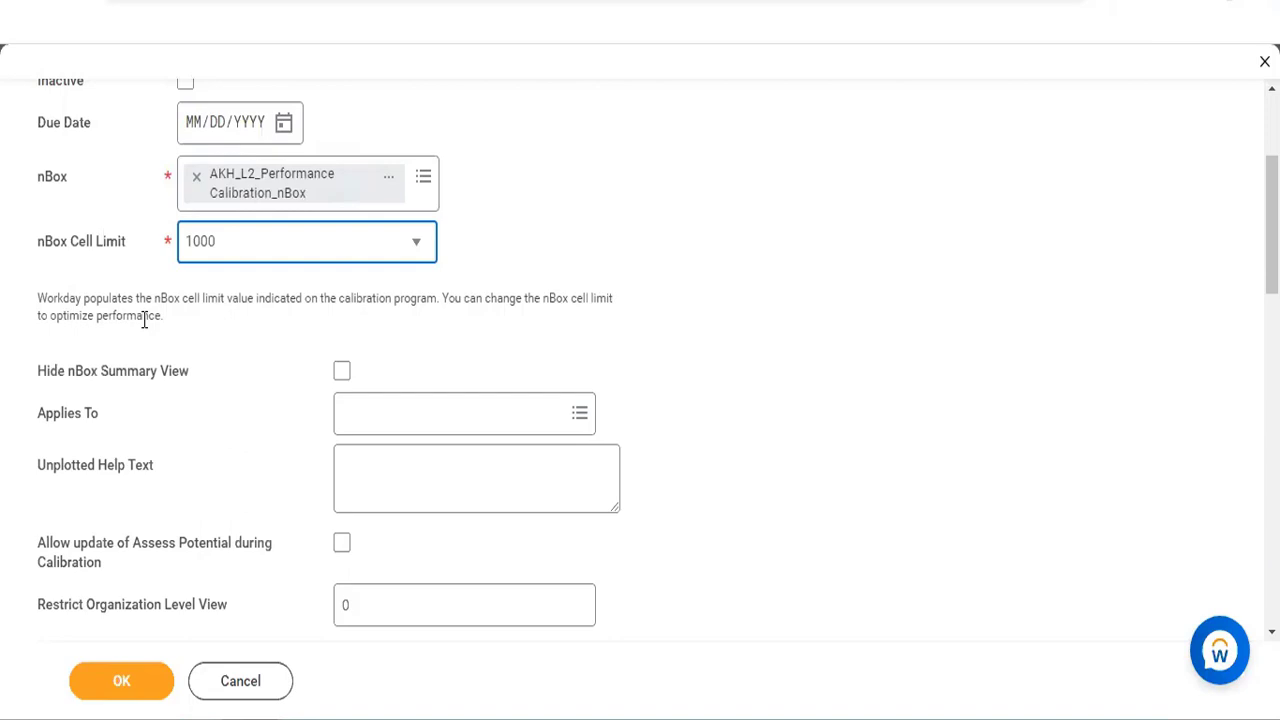
click(255, 248)
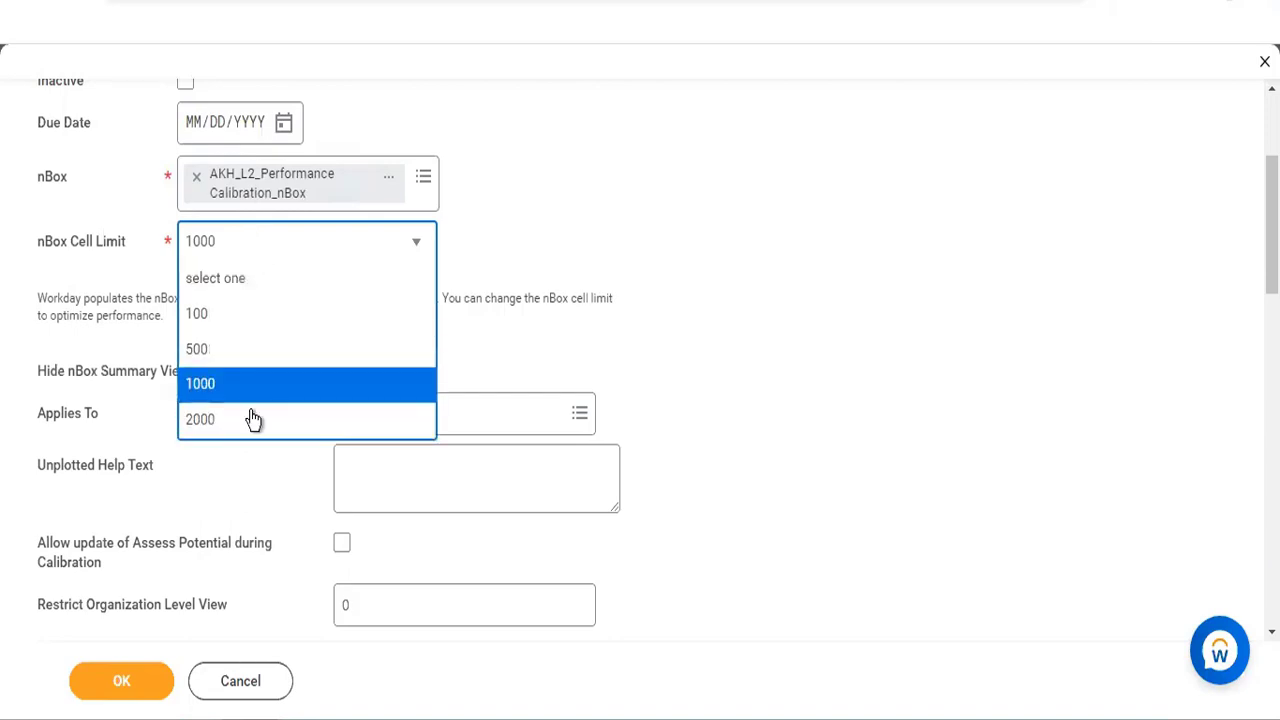
click(253, 420)
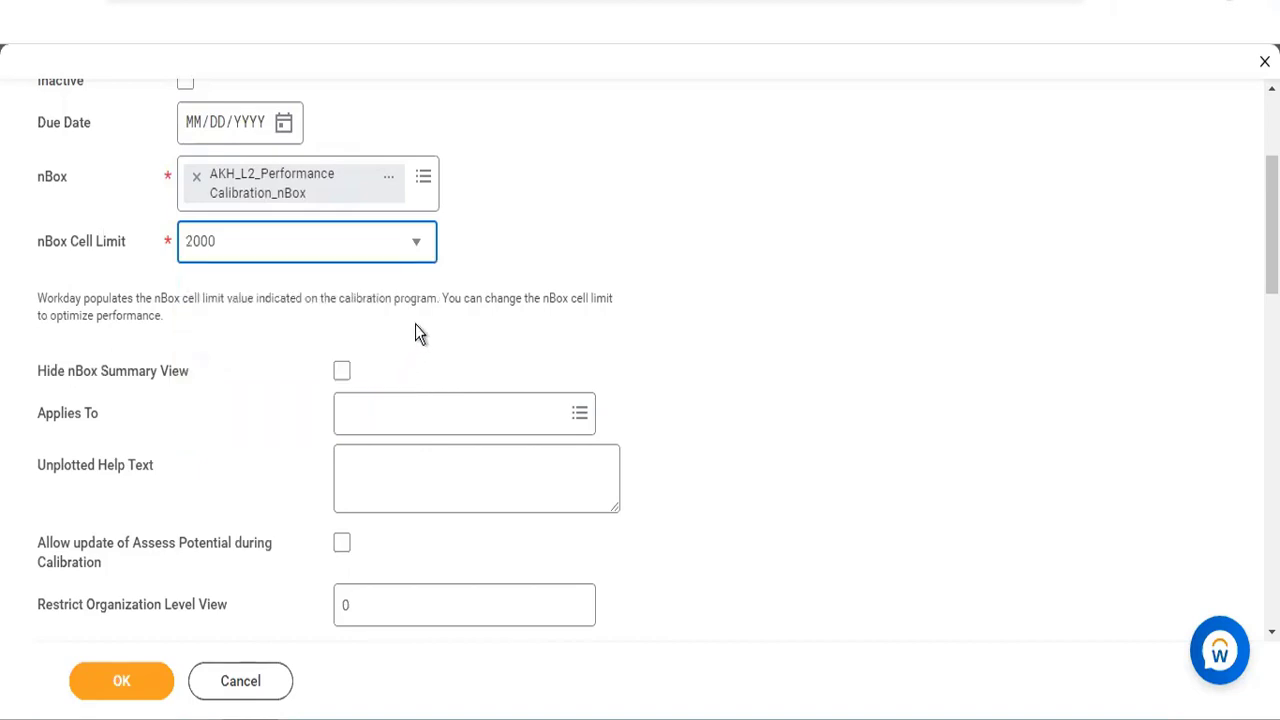
click(383, 250)
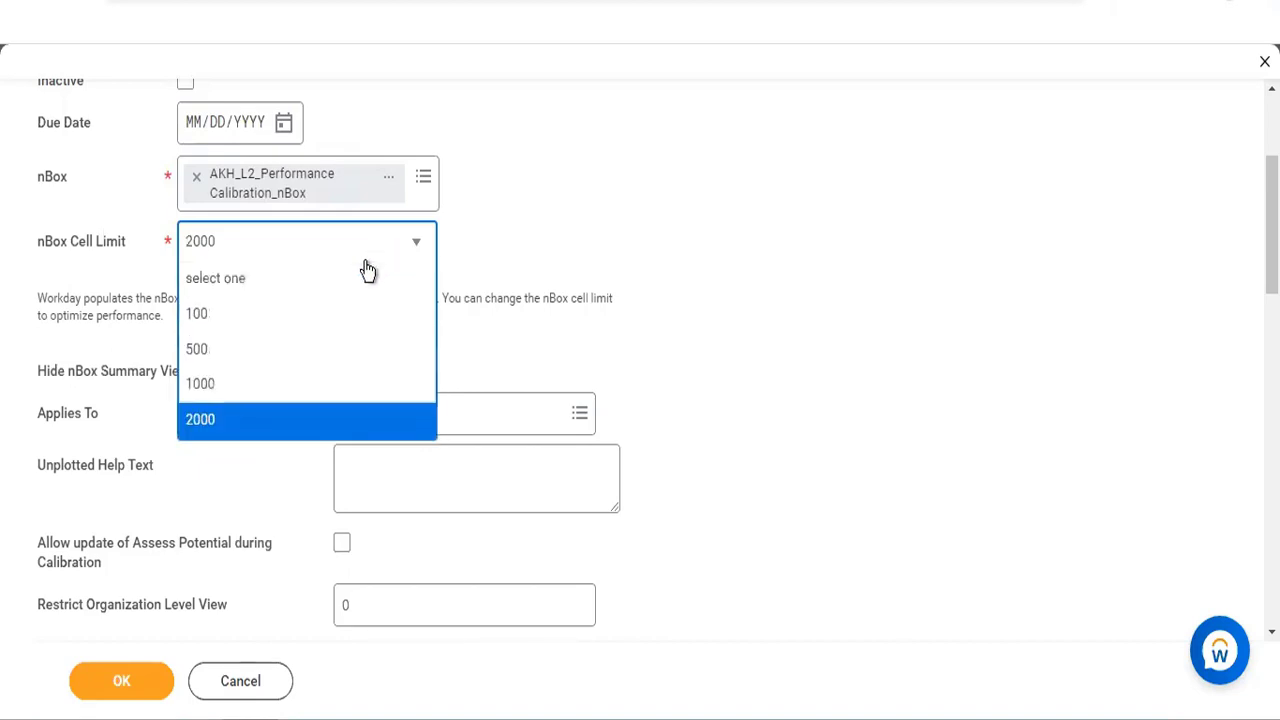
click(300, 384)
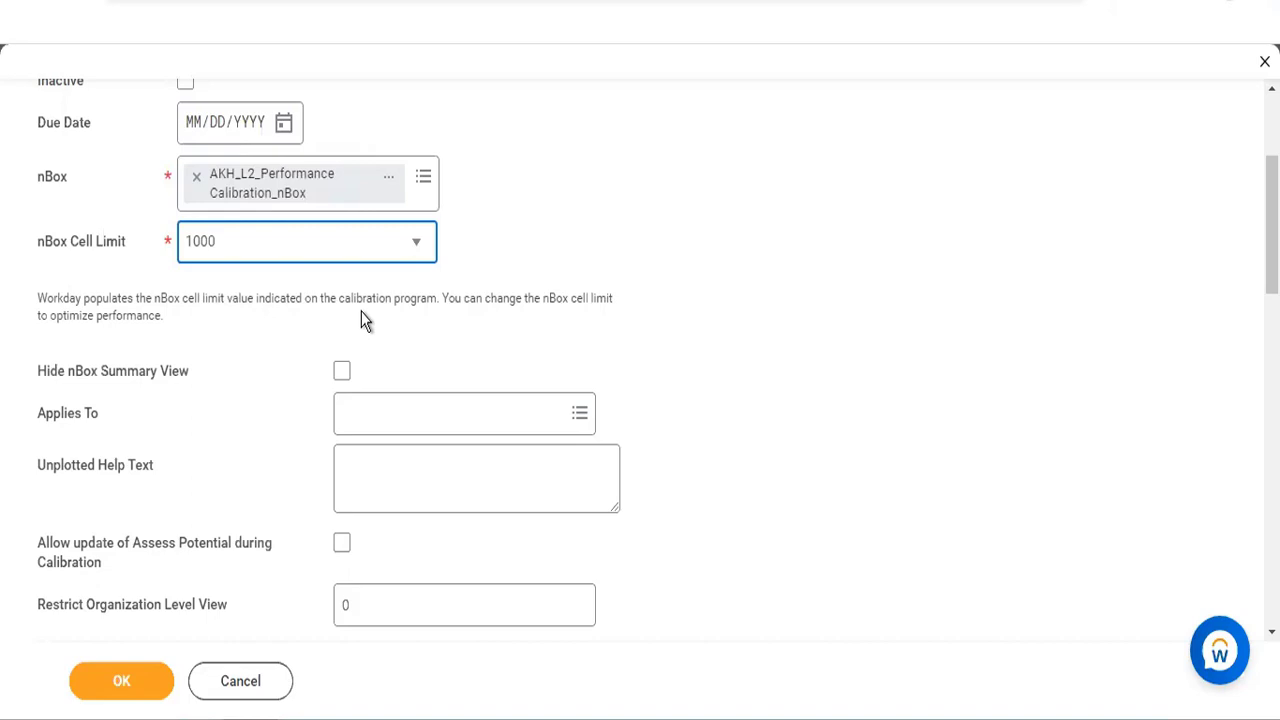
Switch Hide nBox Summary View on and off again and check the choices available for Applies To
click(341, 372)
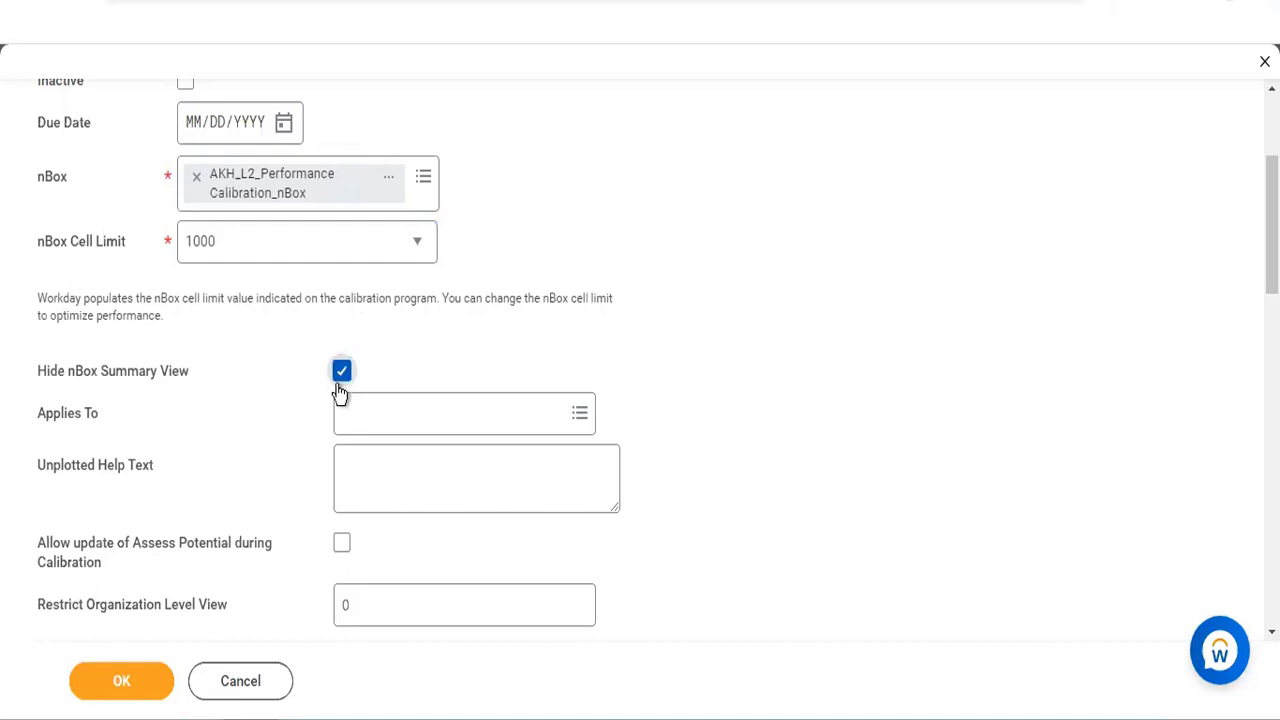
click(341, 380)
click(366, 410)
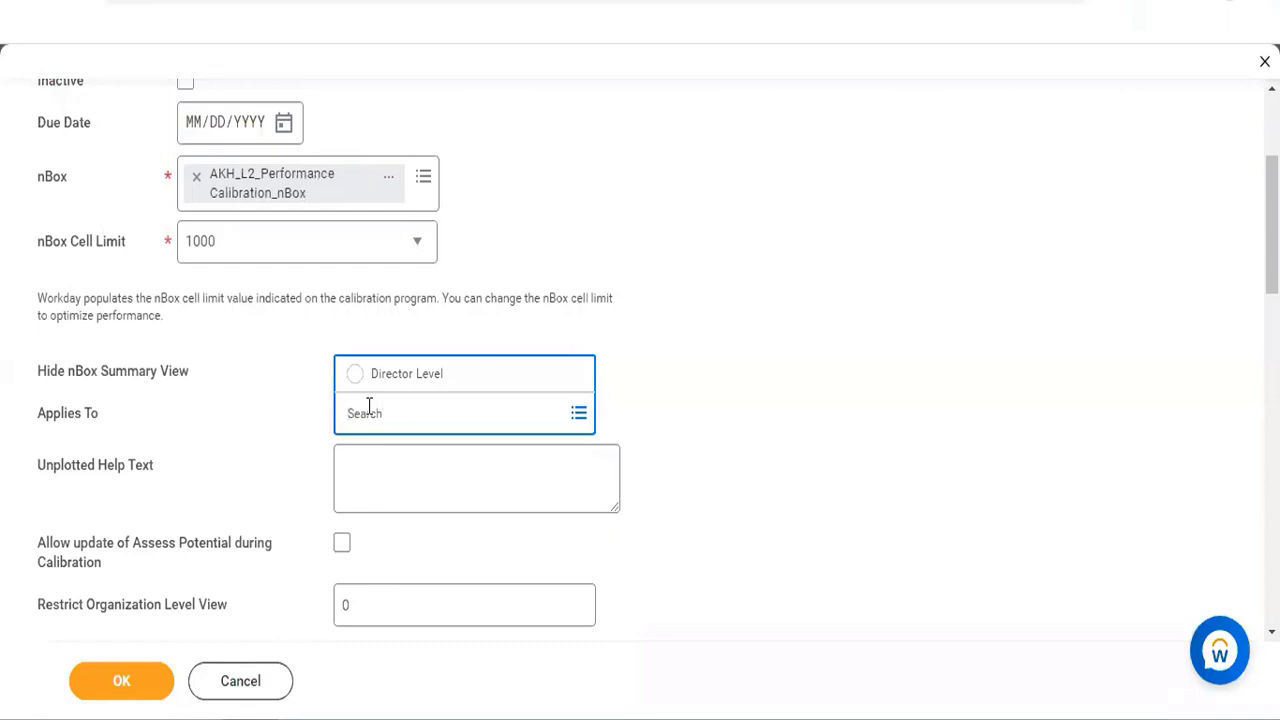
click(282, 395)
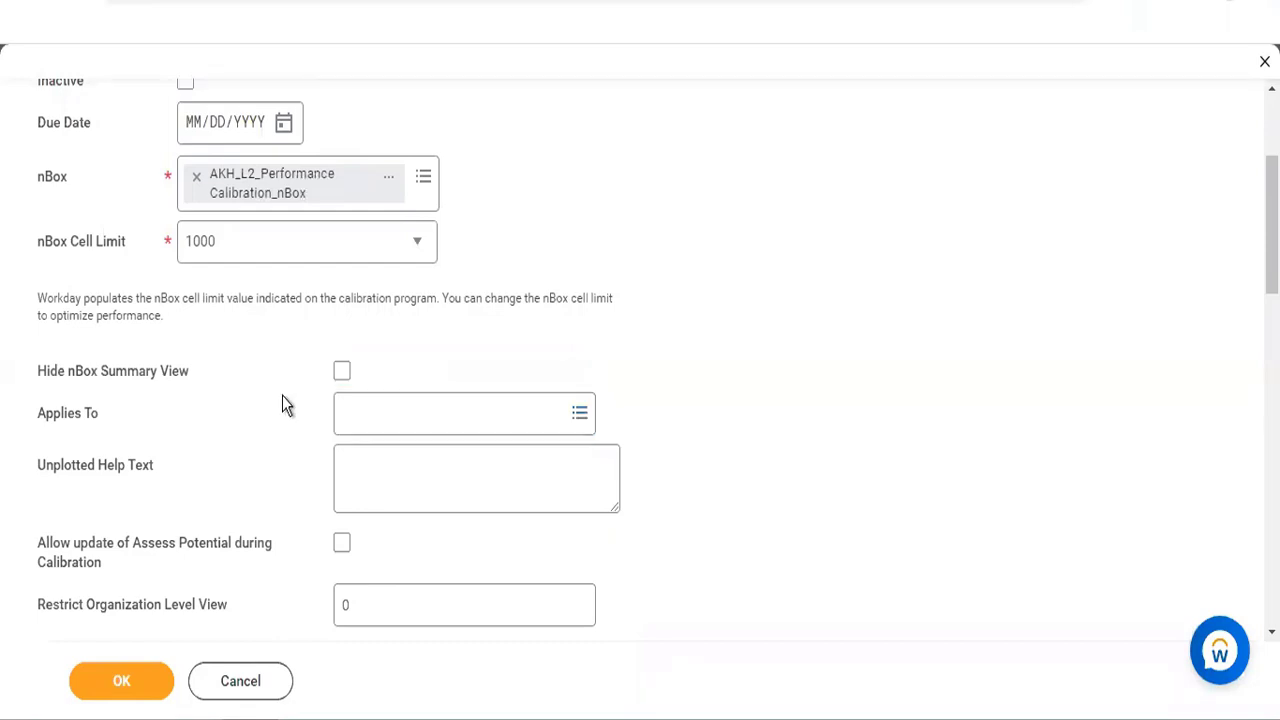
Set Applies To to Director Level and activate the Unplotted Help Text field, leaving it empty
click(367, 413)
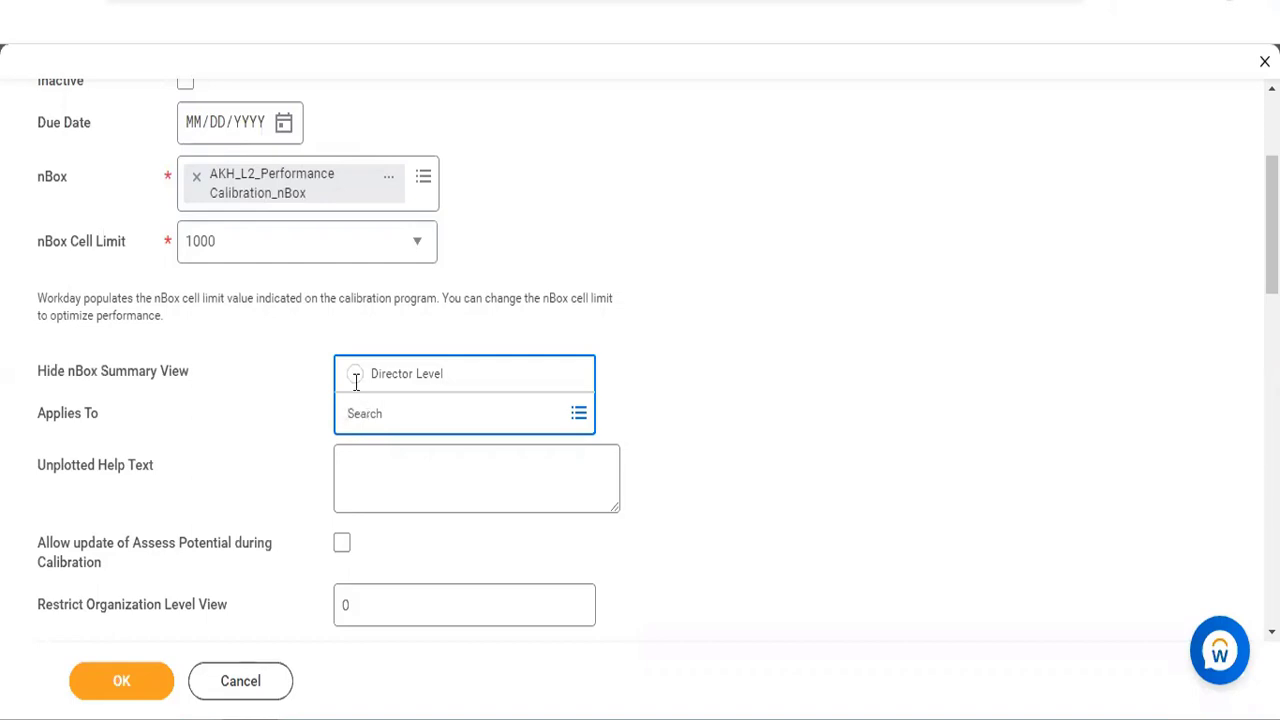
click(355, 376)
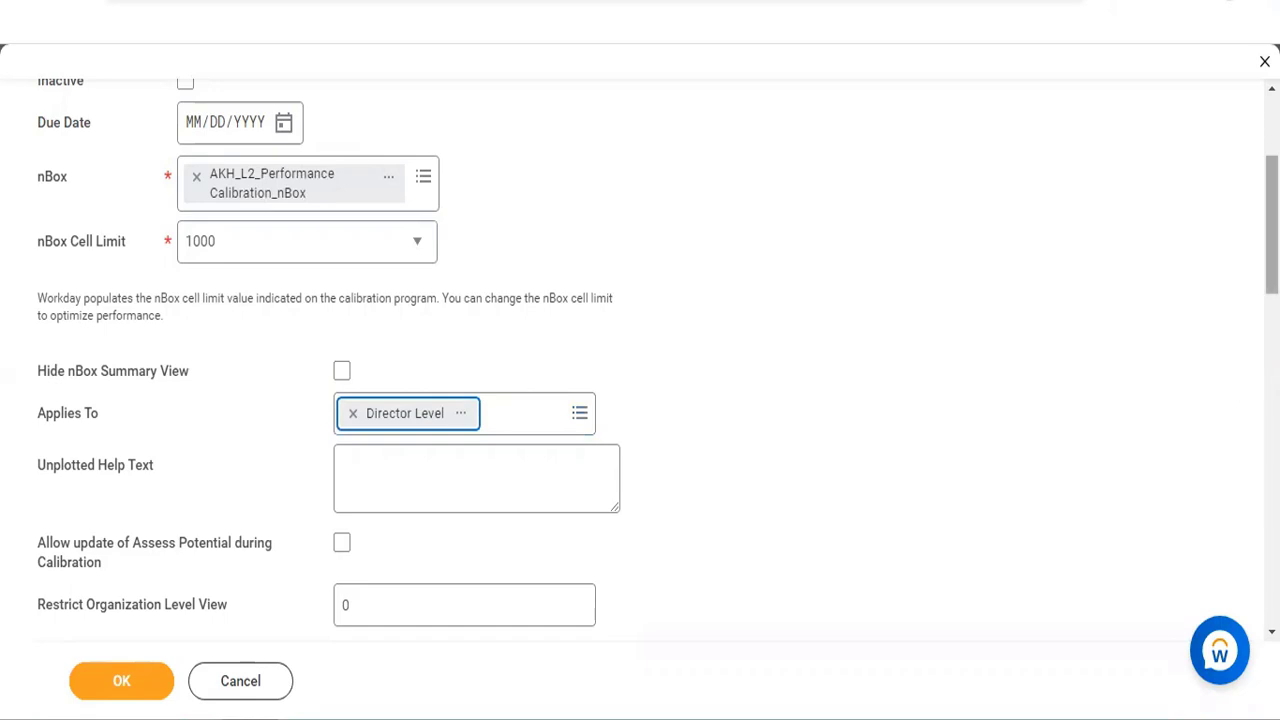
scroll(659, 365, down, 1)
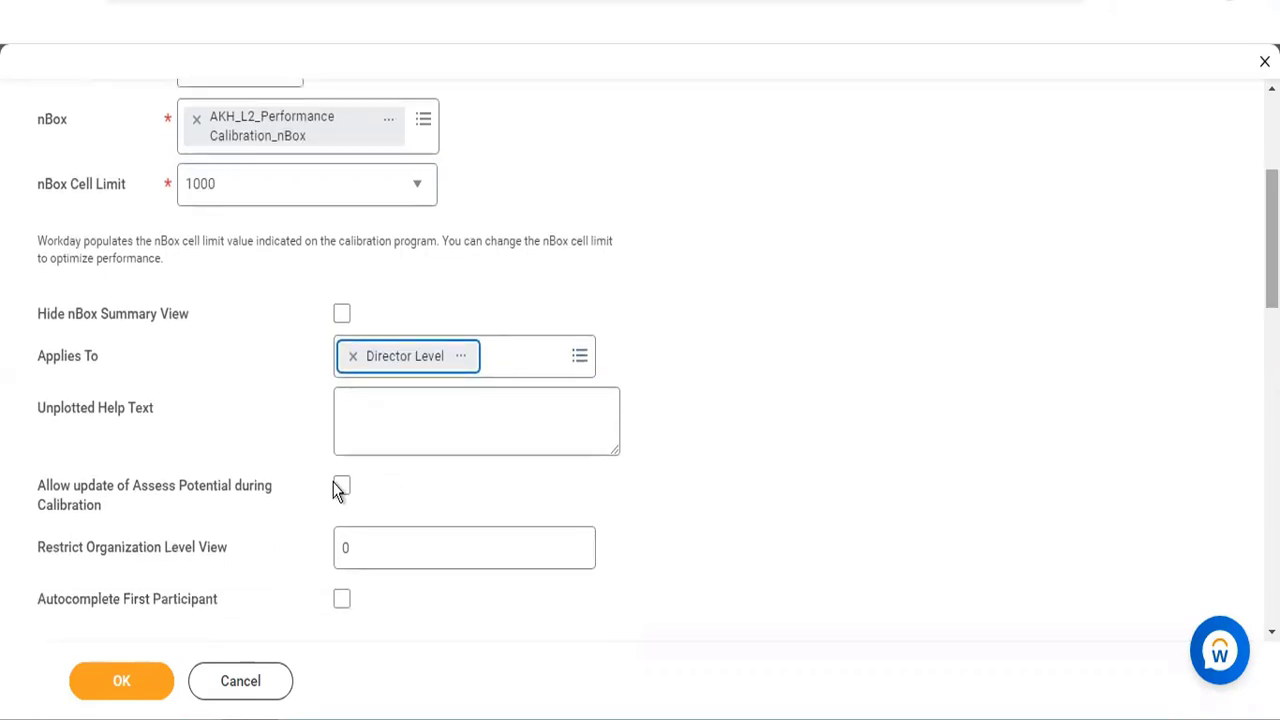
click(382, 425)
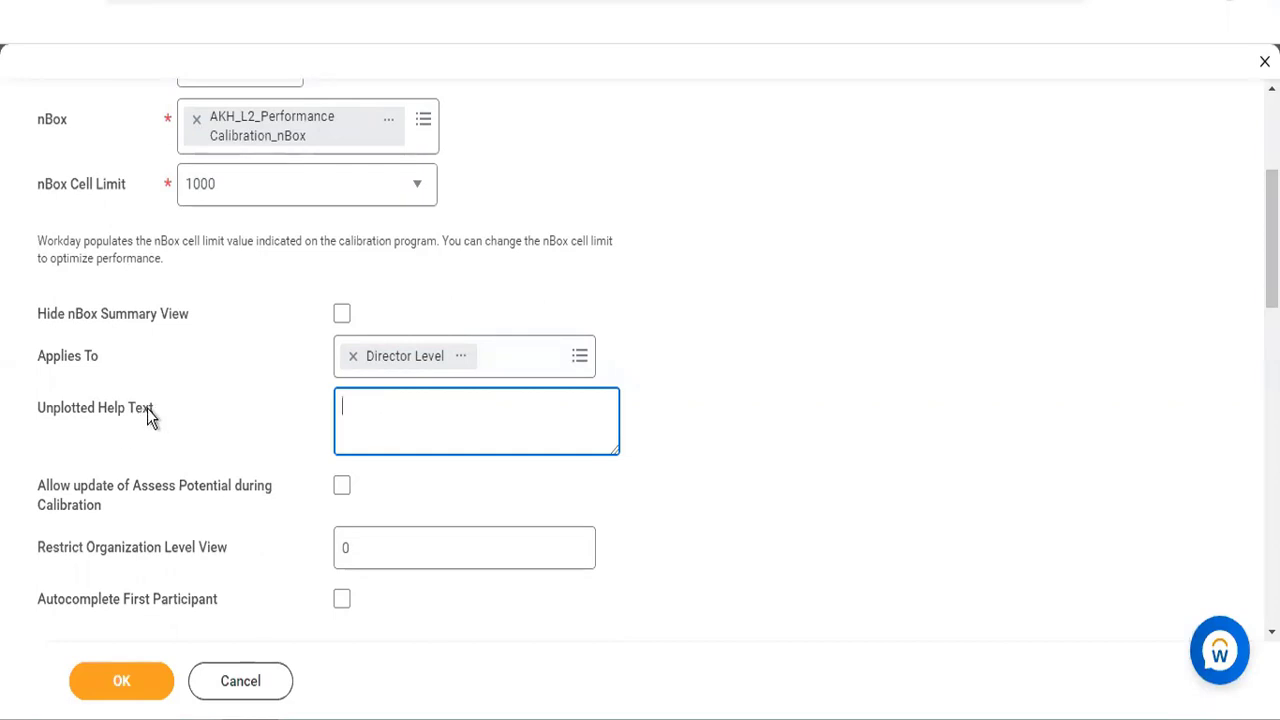
drag(147, 408, 129, 406)
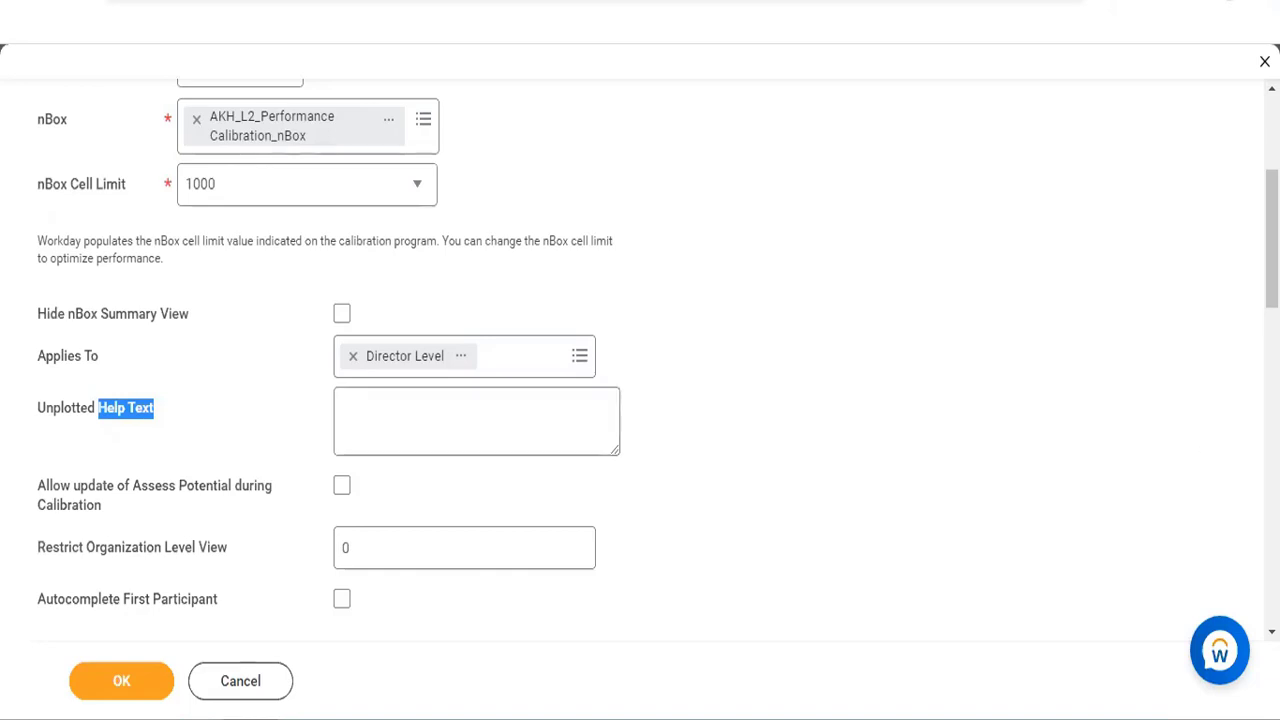
Enable Allow update of Assess Potential during Calibration for the new calibration program
scroll(657, 371, down, 1)
scroll(657, 371, down, 1)
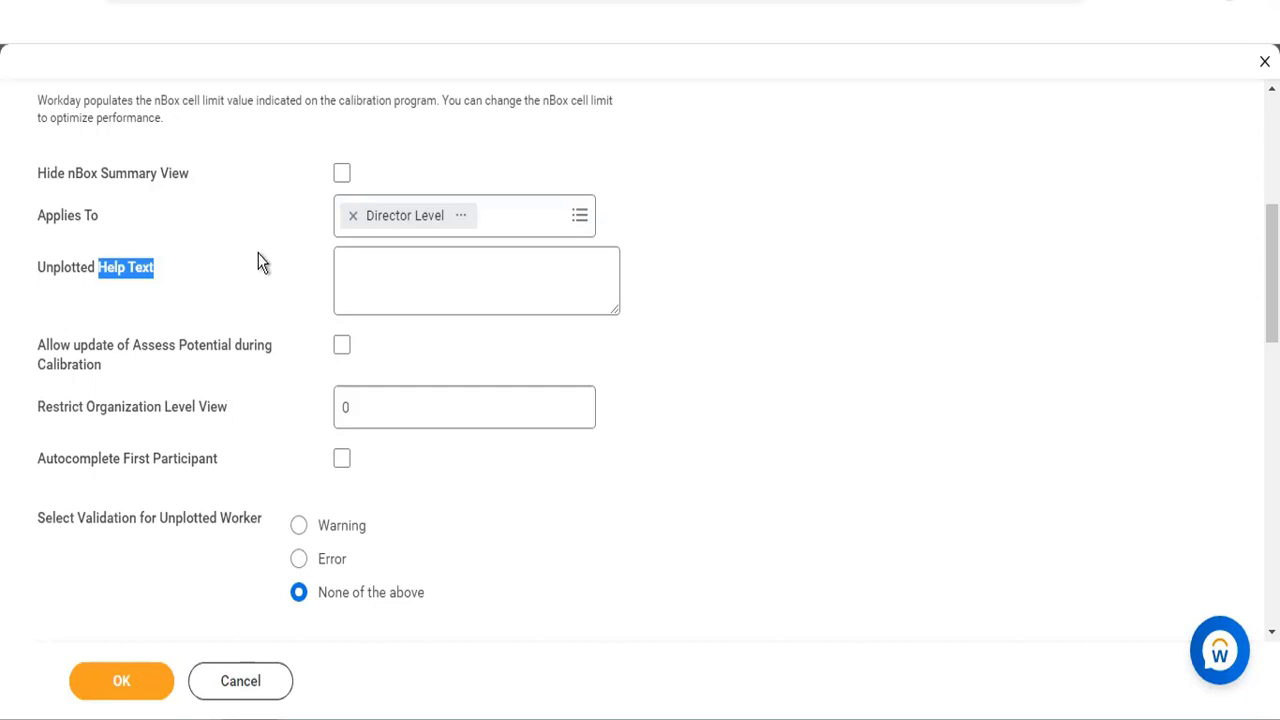
click(343, 349)
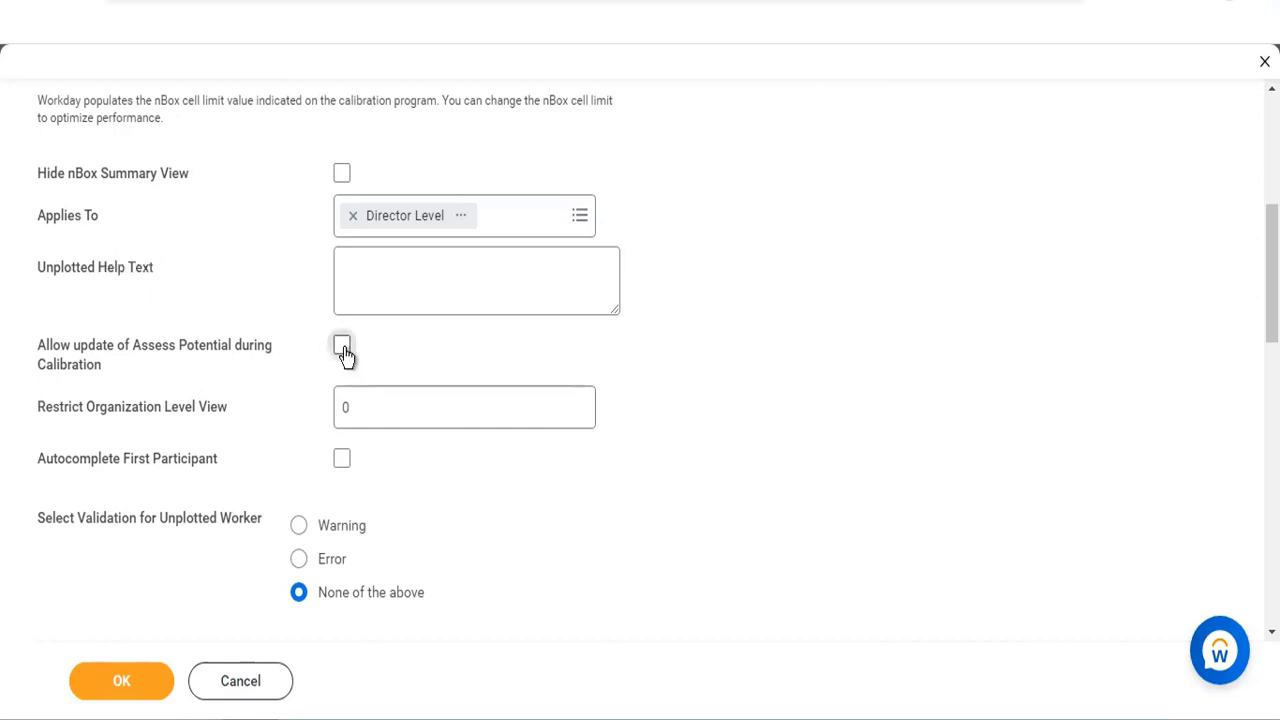
click(342, 347)
Set Restrict Organization Level View to 0 and review the program's other settings
click(363, 402)
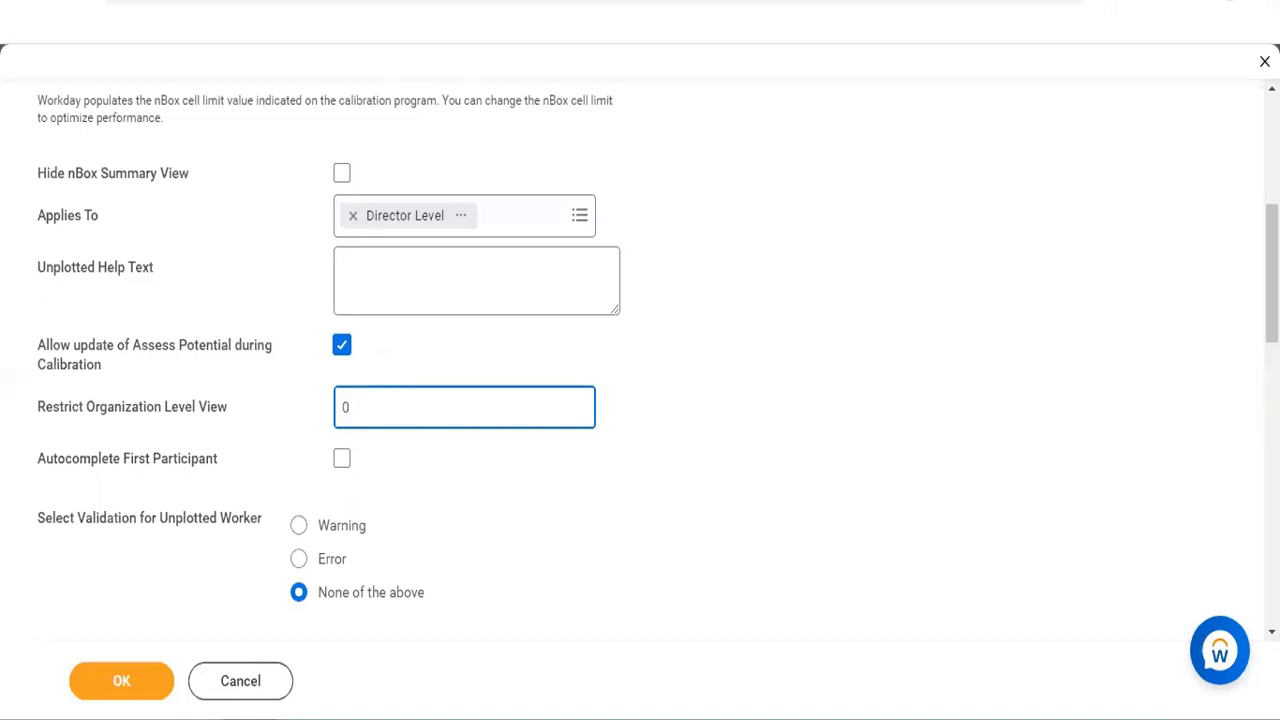
scroll(1271, 270, up, 1)
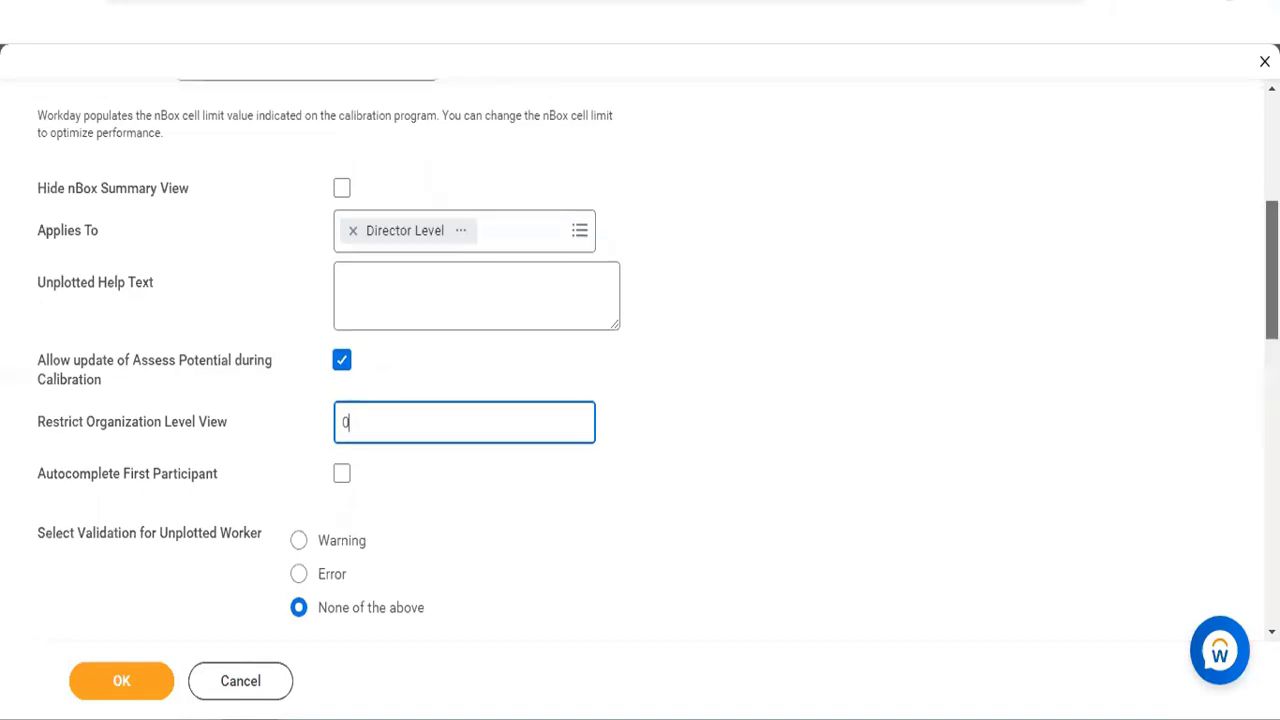
scroll(1271, 270, up, 5)
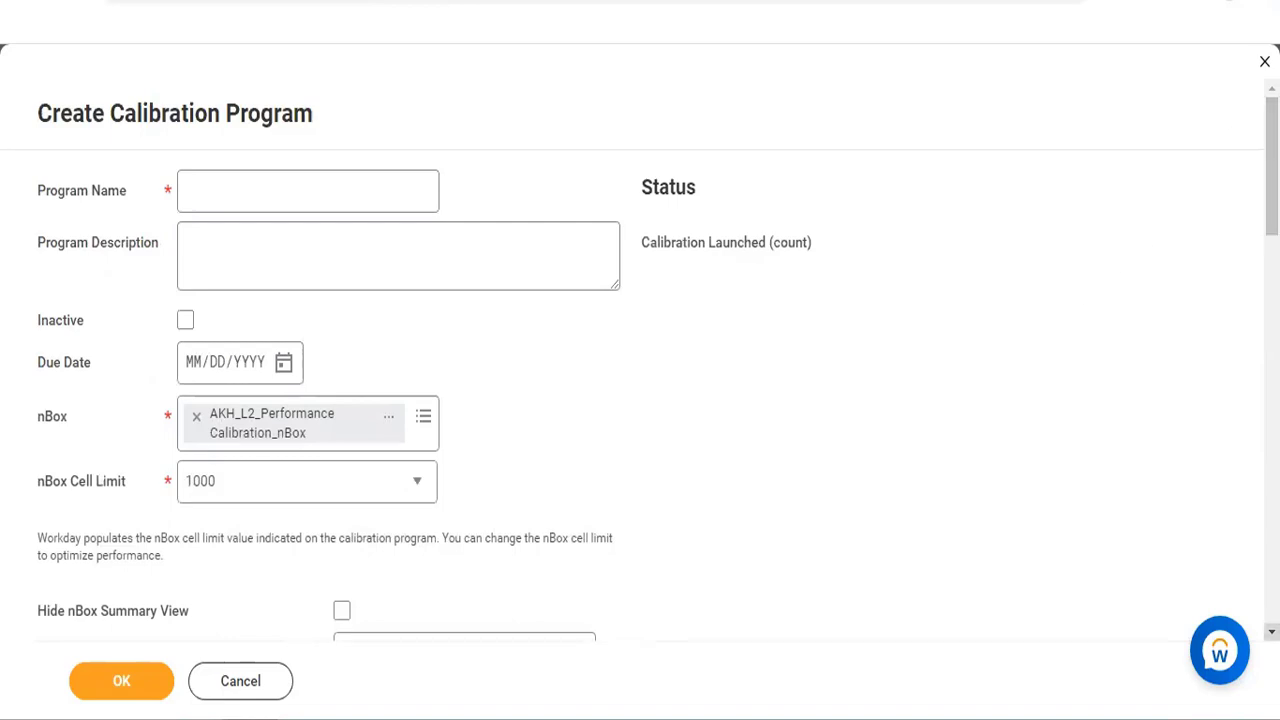
scroll(640, 360, down, 1)
scroll(640, 360, down, 6)
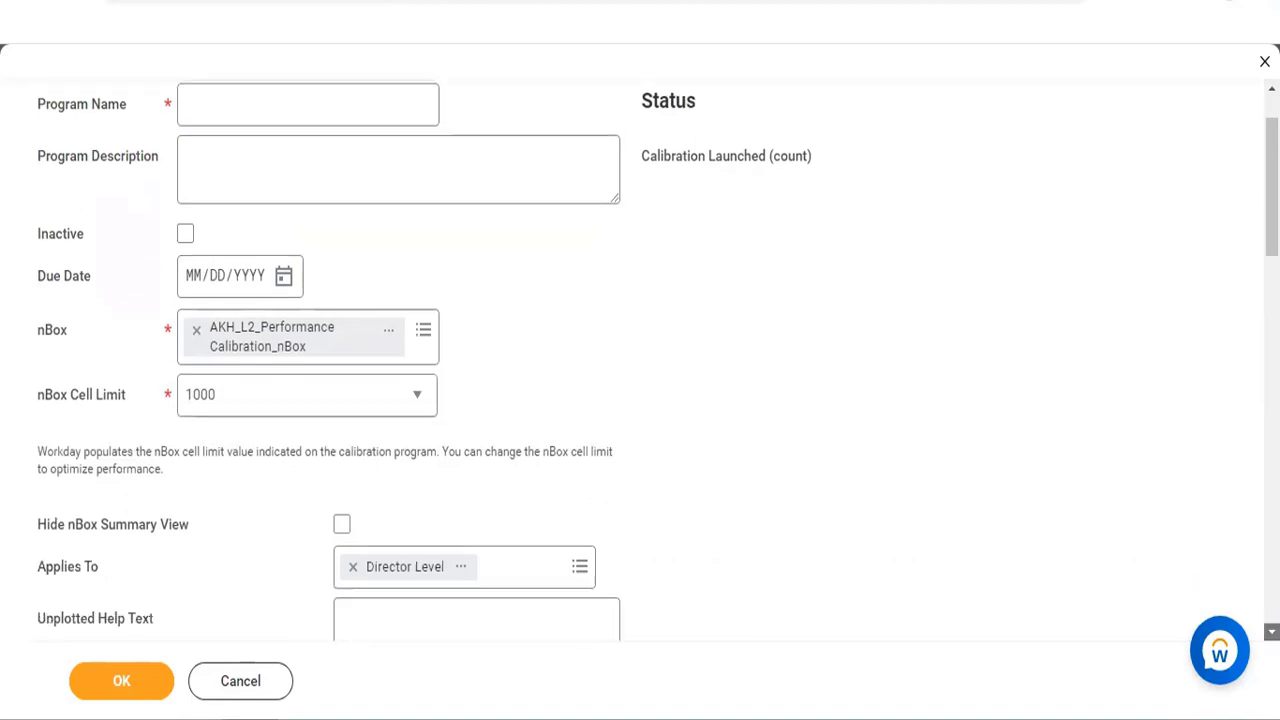
click(464, 542)
text(0)
scroll(640, 360, down, 2)
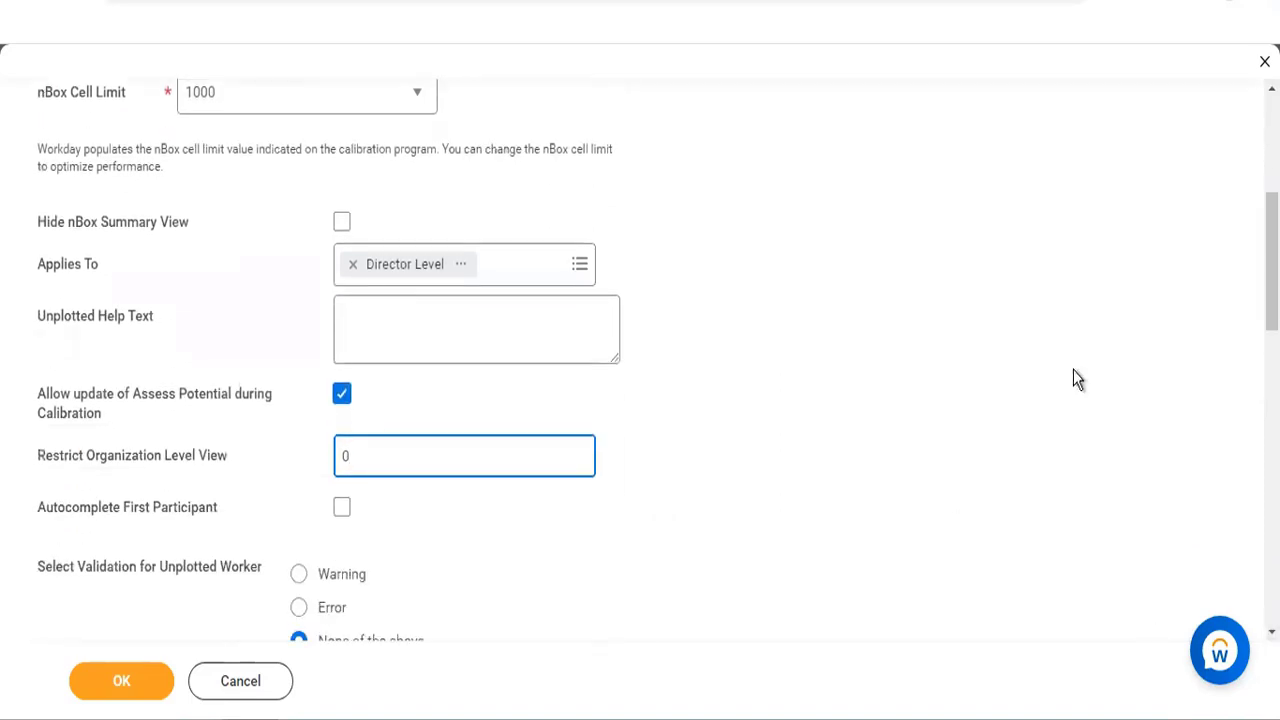
Switch to the AKH_L2_Performance Calibration_nBox report tab and review its row and column groupings, report details and filter conditions
scroll(574, 185, up, 4)
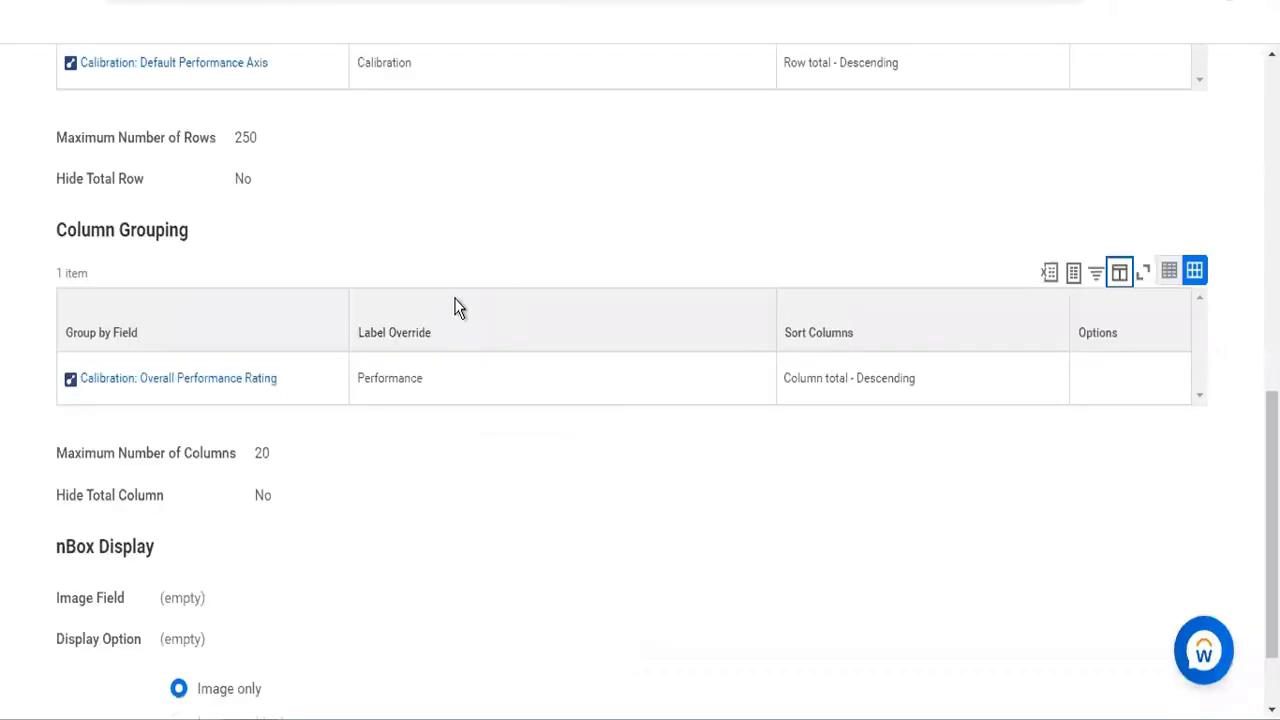
drag(1272, 525, 1272, 195)
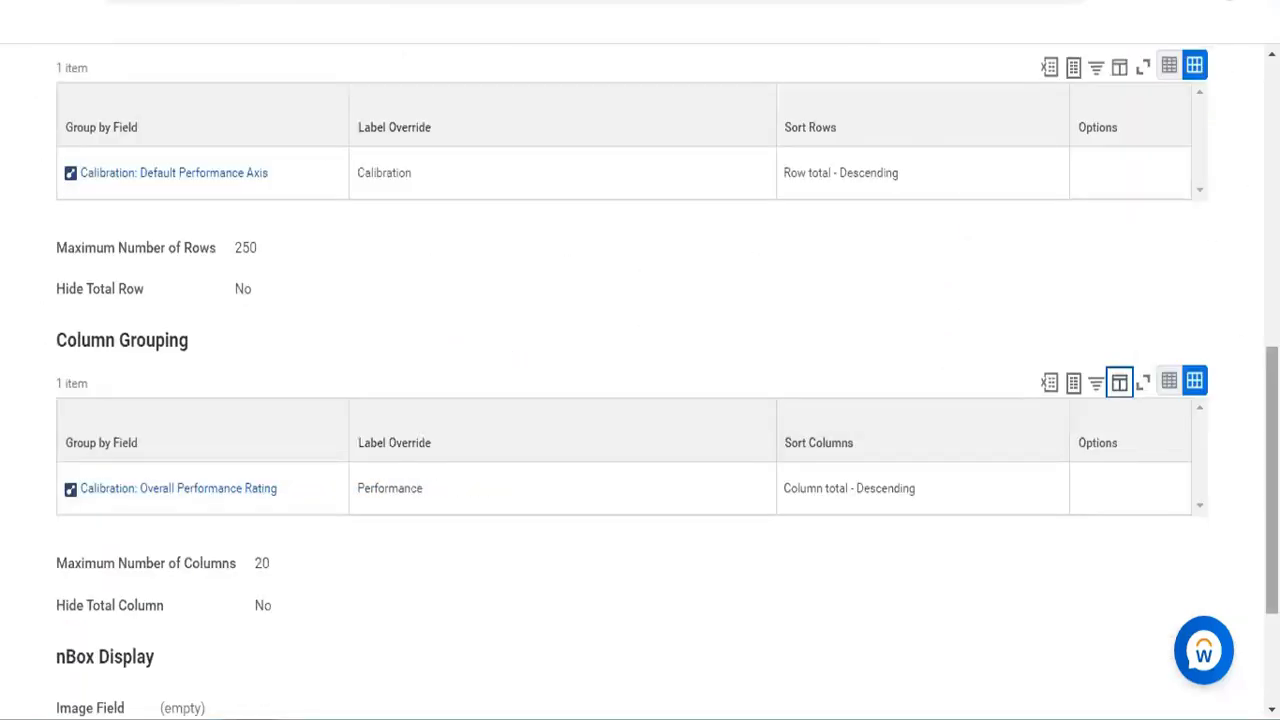
drag(1272, 480, 1272, 219)
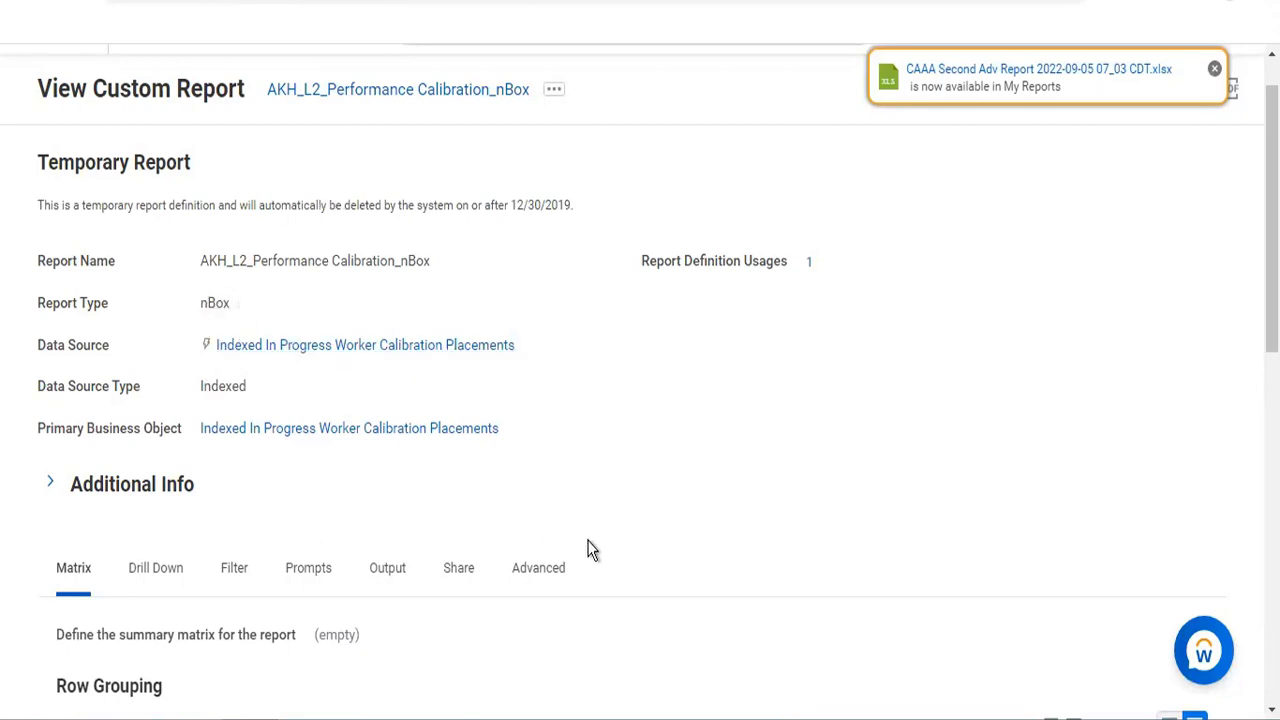
scroll(640, 380, down, 1)
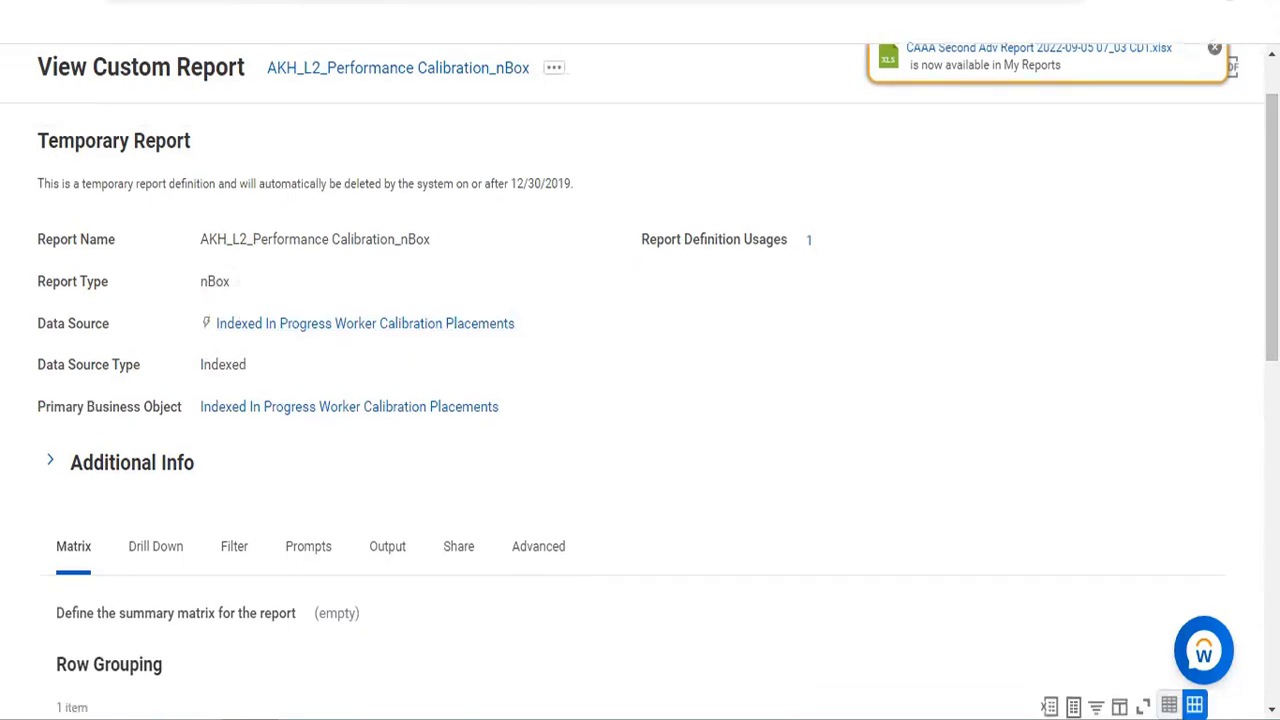
scroll(189, 454, down, 3)
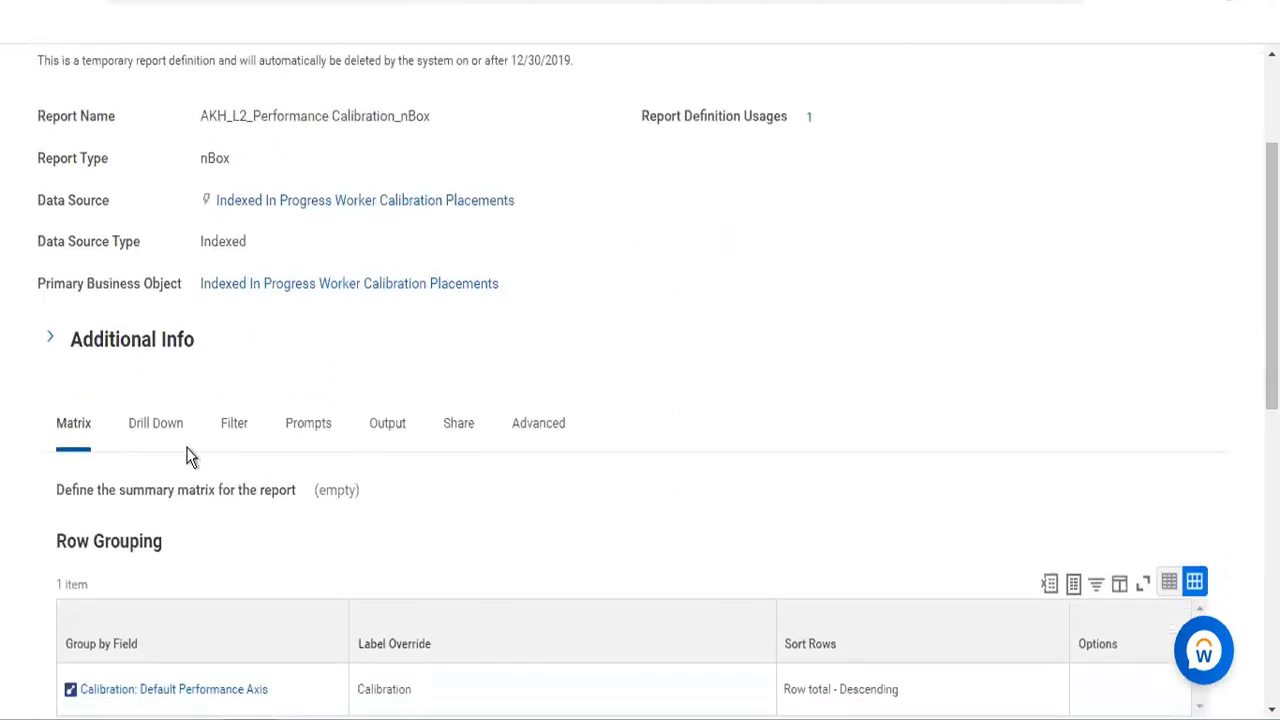
click(232, 430)
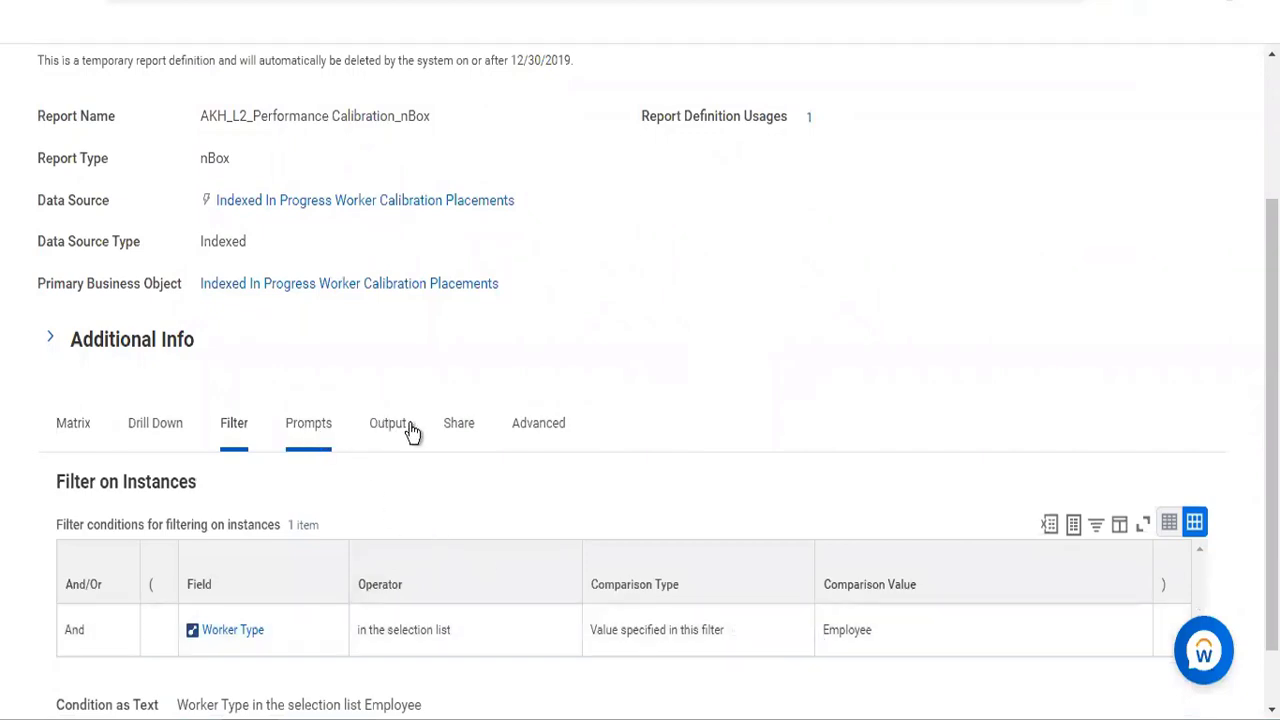
Review the sharing and output options of the AKH_L2_Performance Calibration_nBox report
click(455, 434)
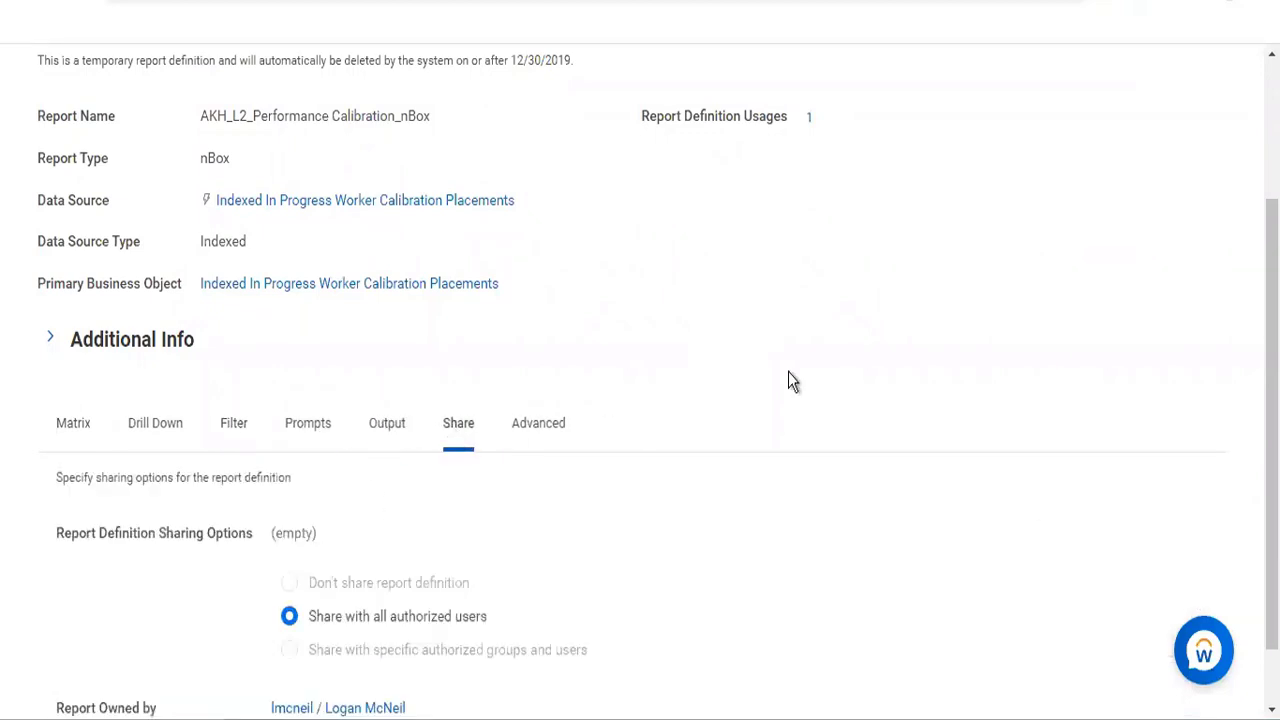
click(389, 433)
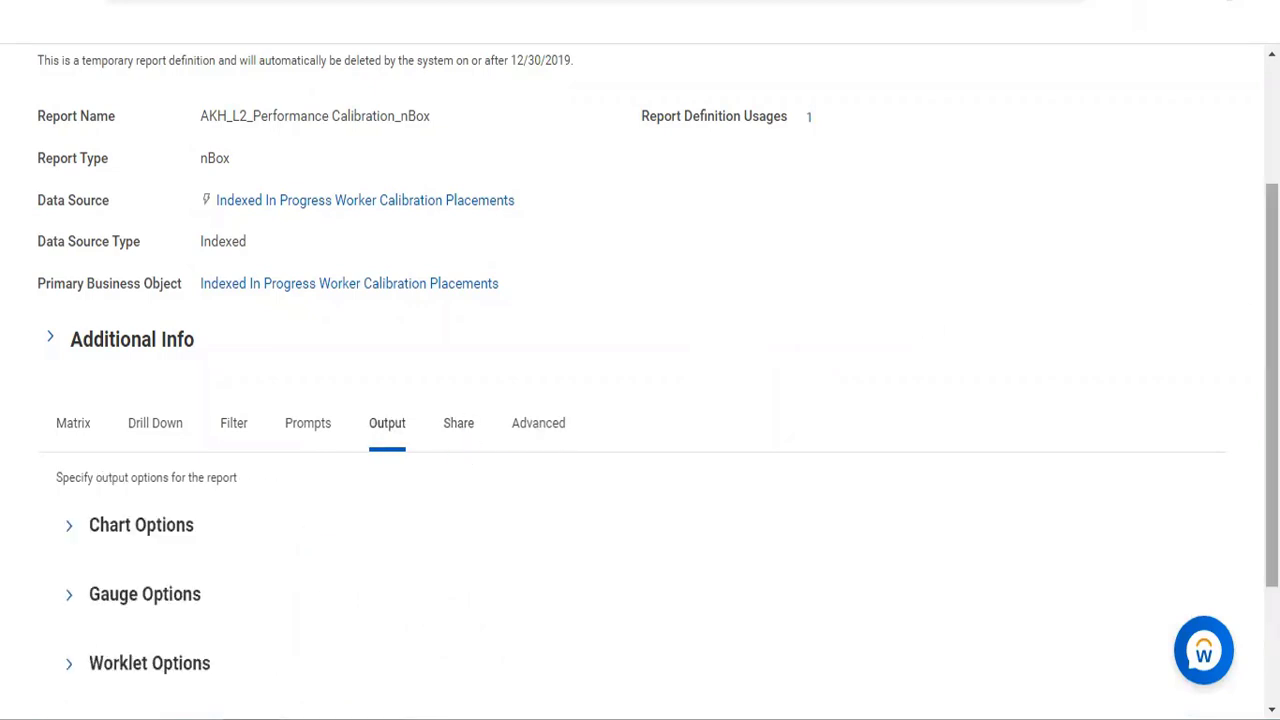
scroll(640, 380, down, 3)
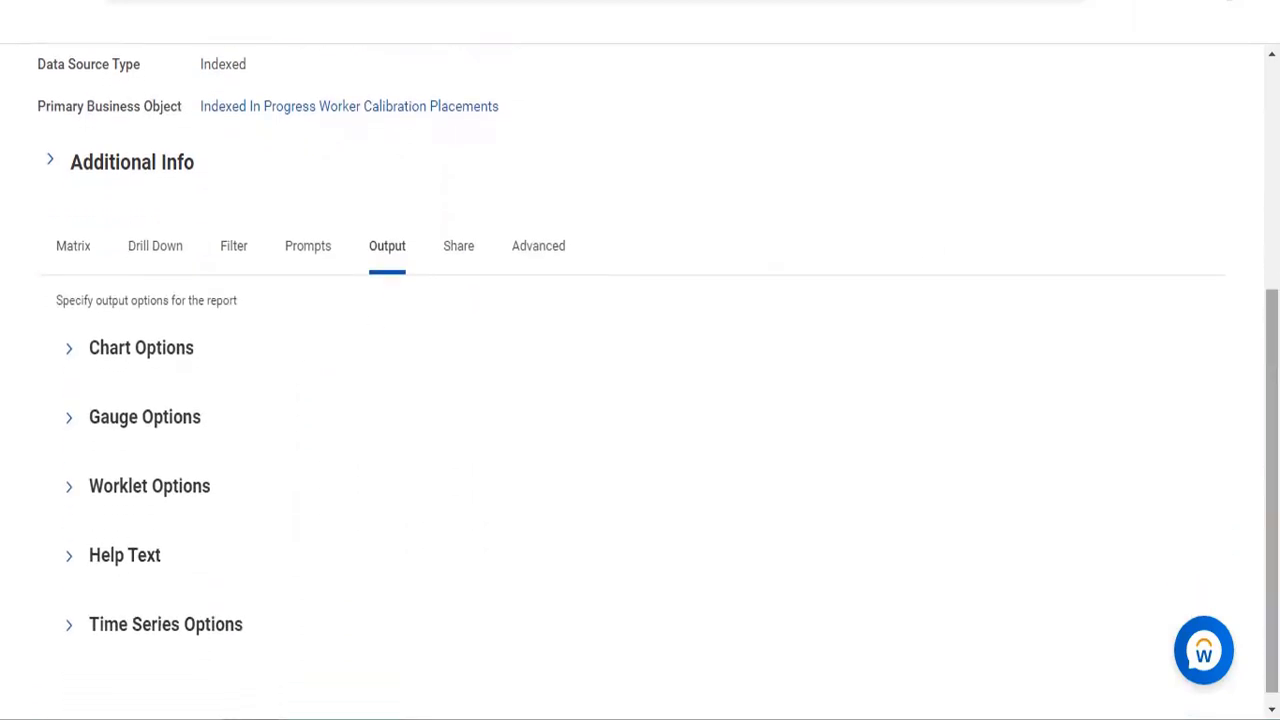
Examine the nBox report's matrix definition, including its row grouping, column grouping and nBox display settings
click(68, 242)
scroll(640, 380, down, 3)
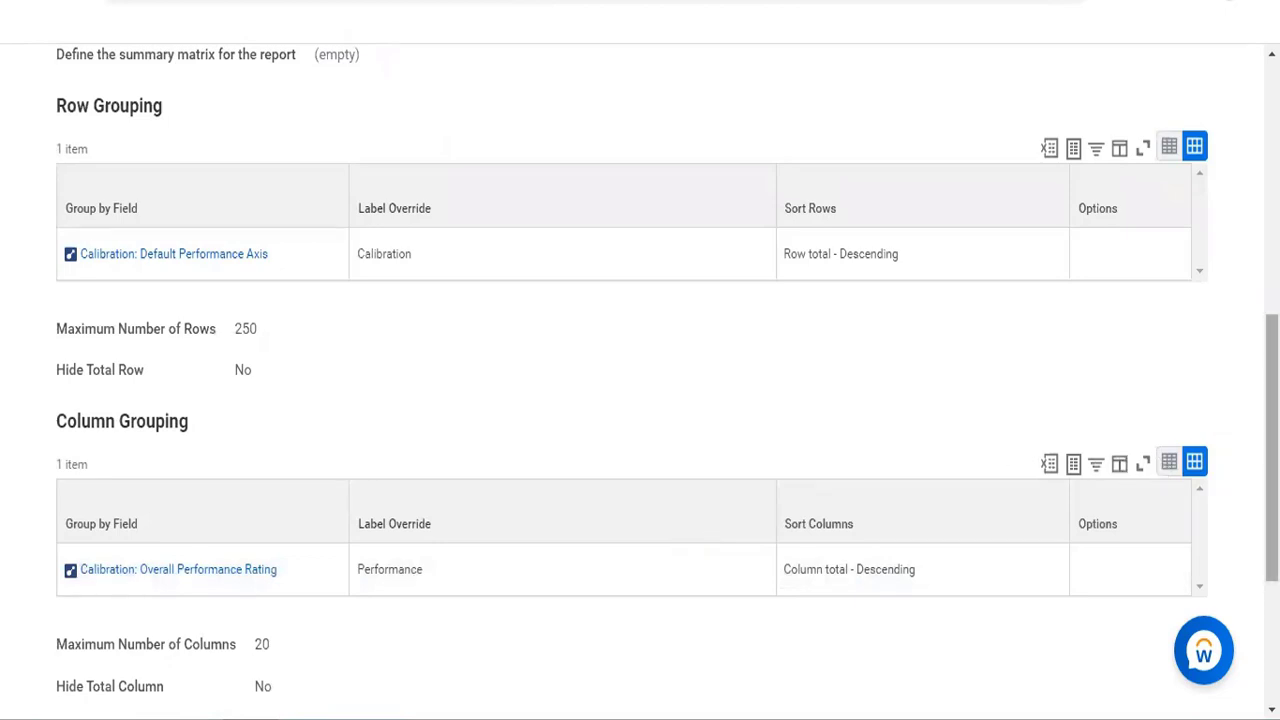
scroll(640, 376, down, 2)
scroll(640, 376, down, 2)
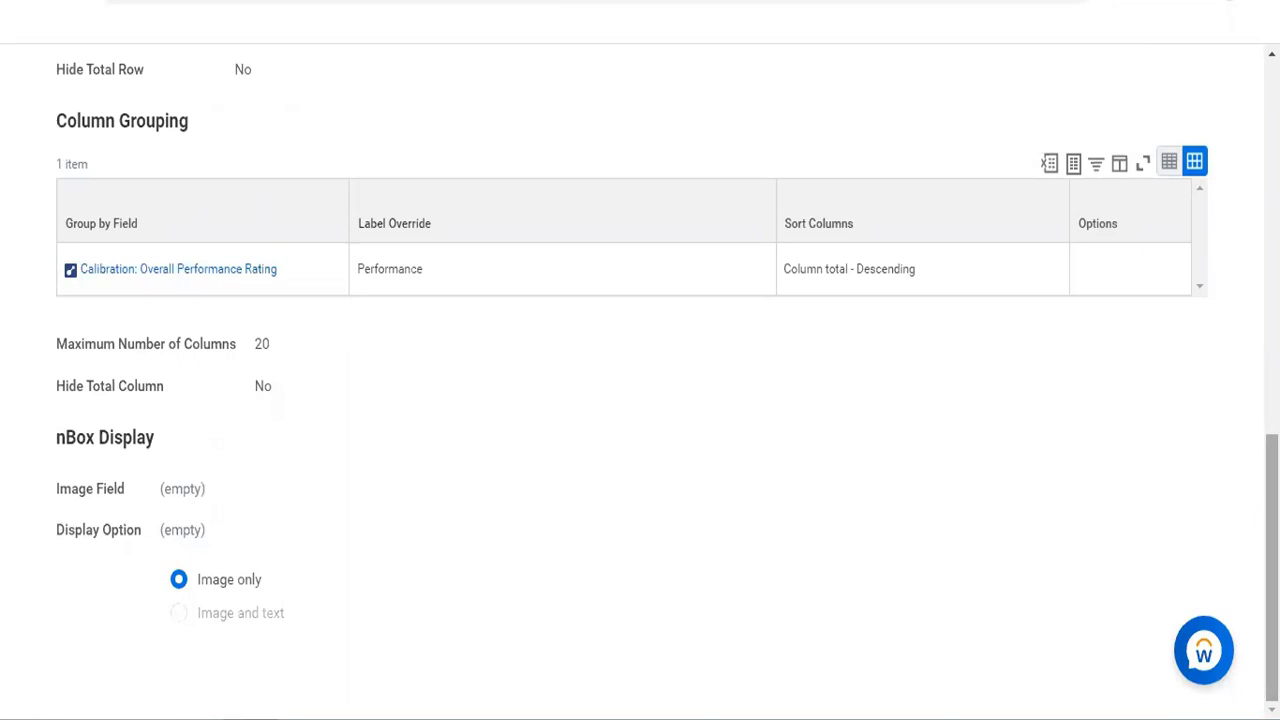
scroll(1234, 331, up, 10)
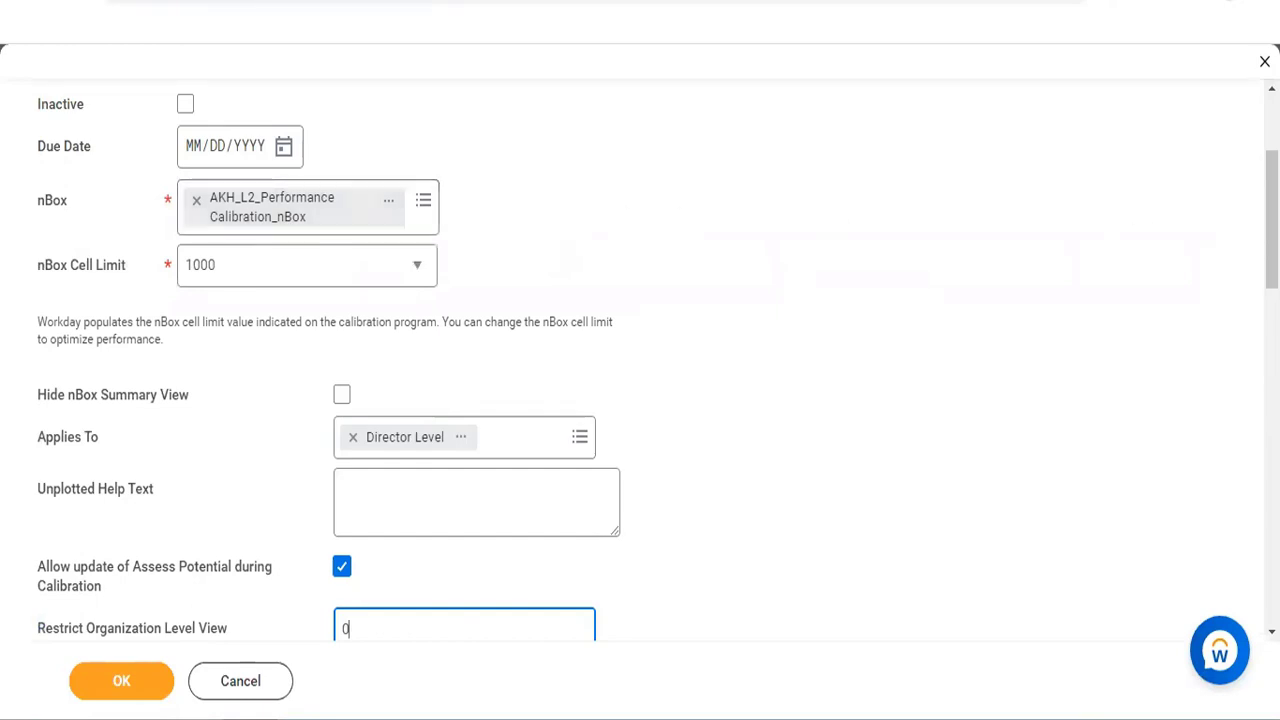
scroll(1100, 203, up, 3)
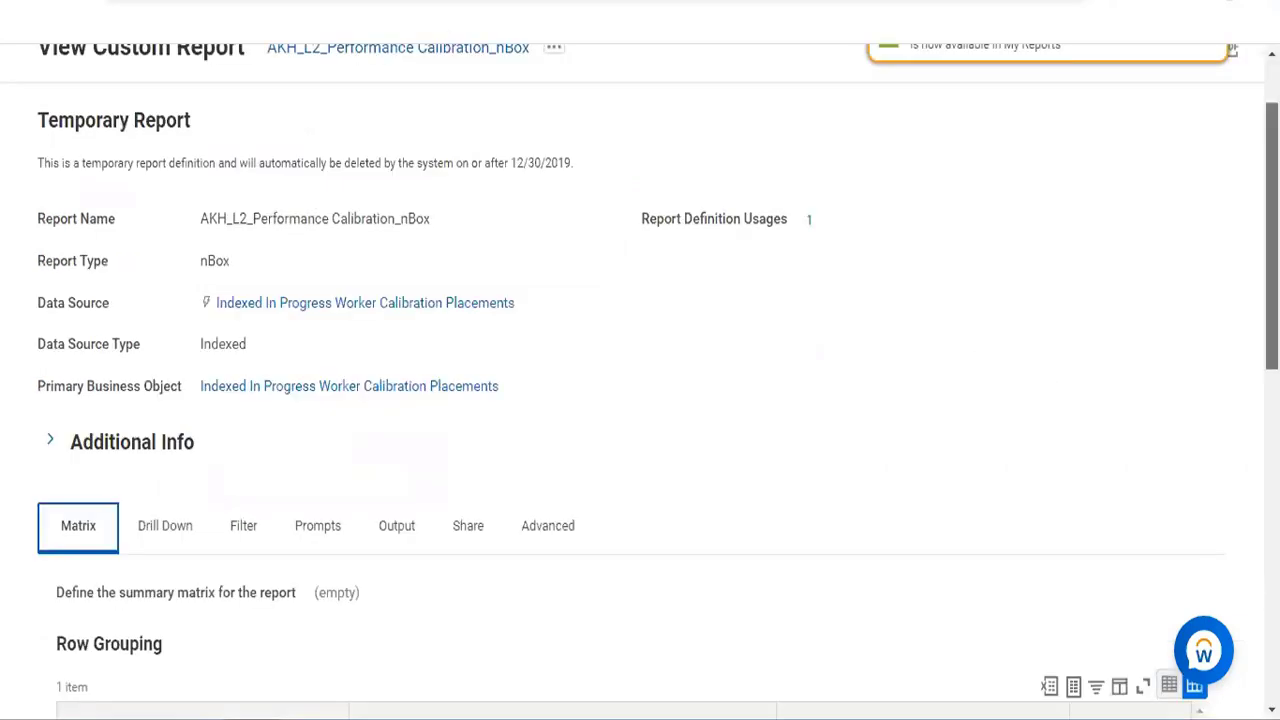
scroll(766, 470, down, 5)
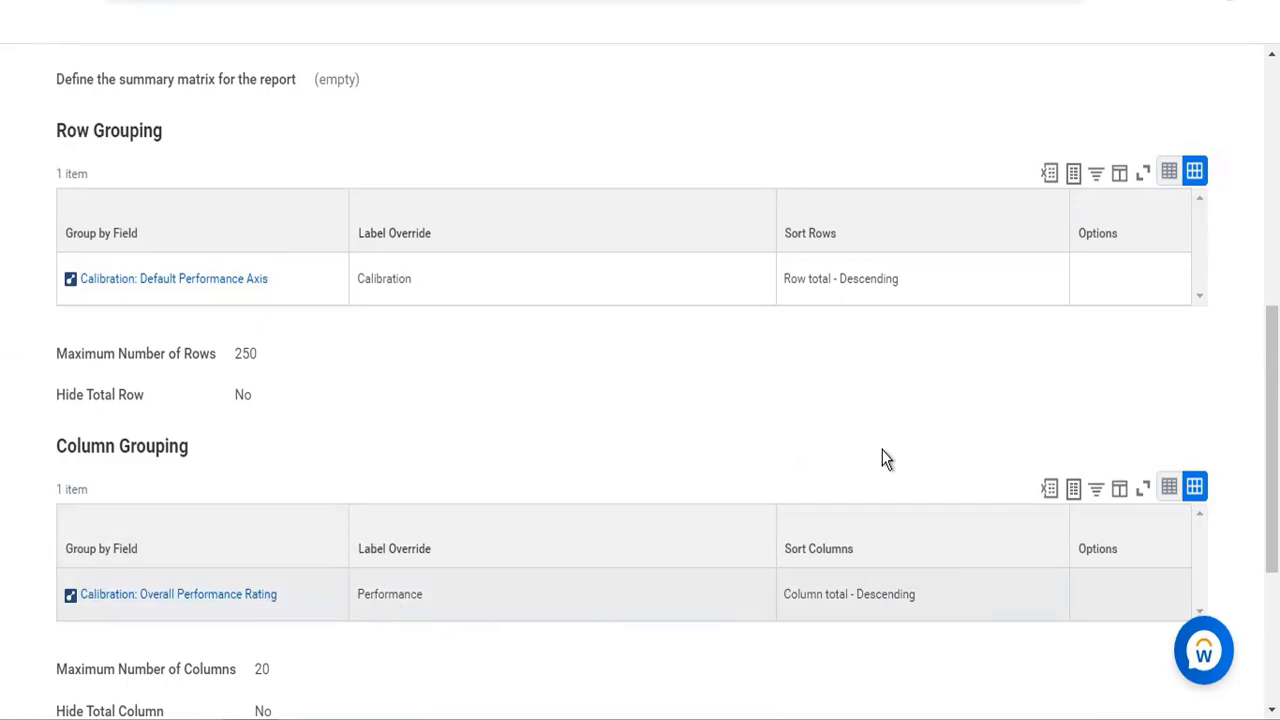
scroll(640, 360, down, 2)
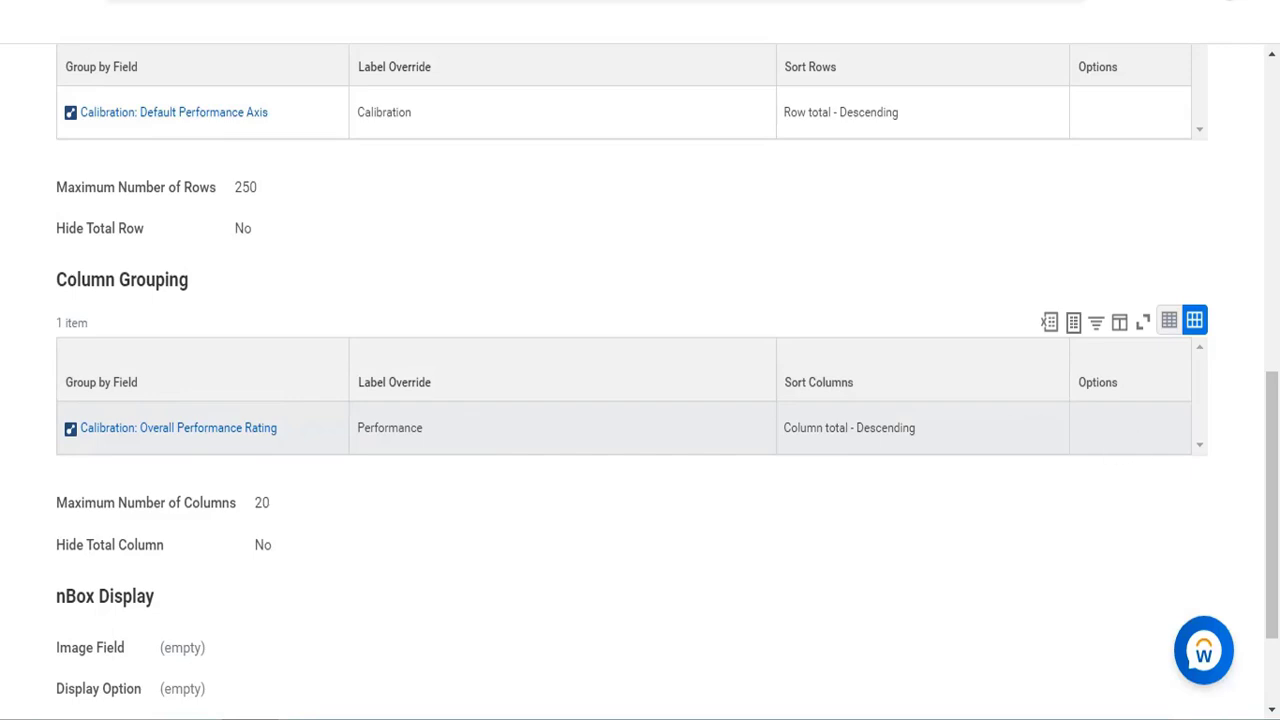
scroll(640, 380, down, 2)
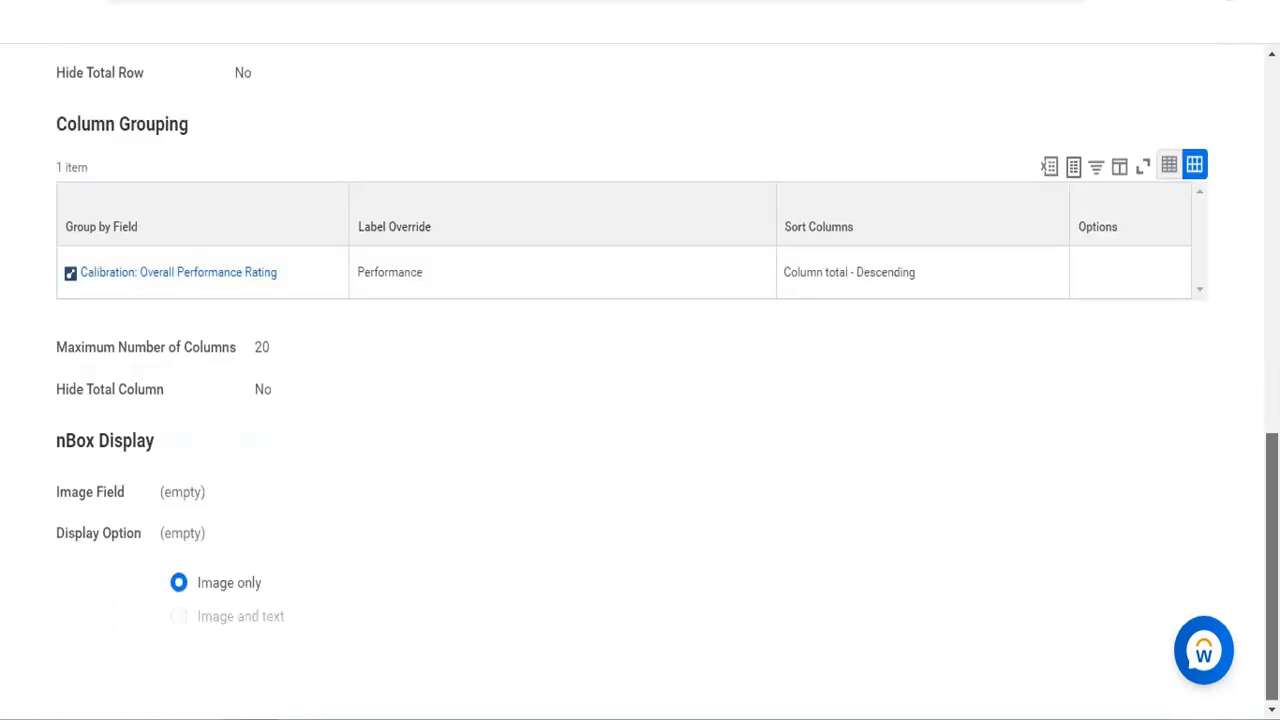
scroll(340, 187, up, 2)
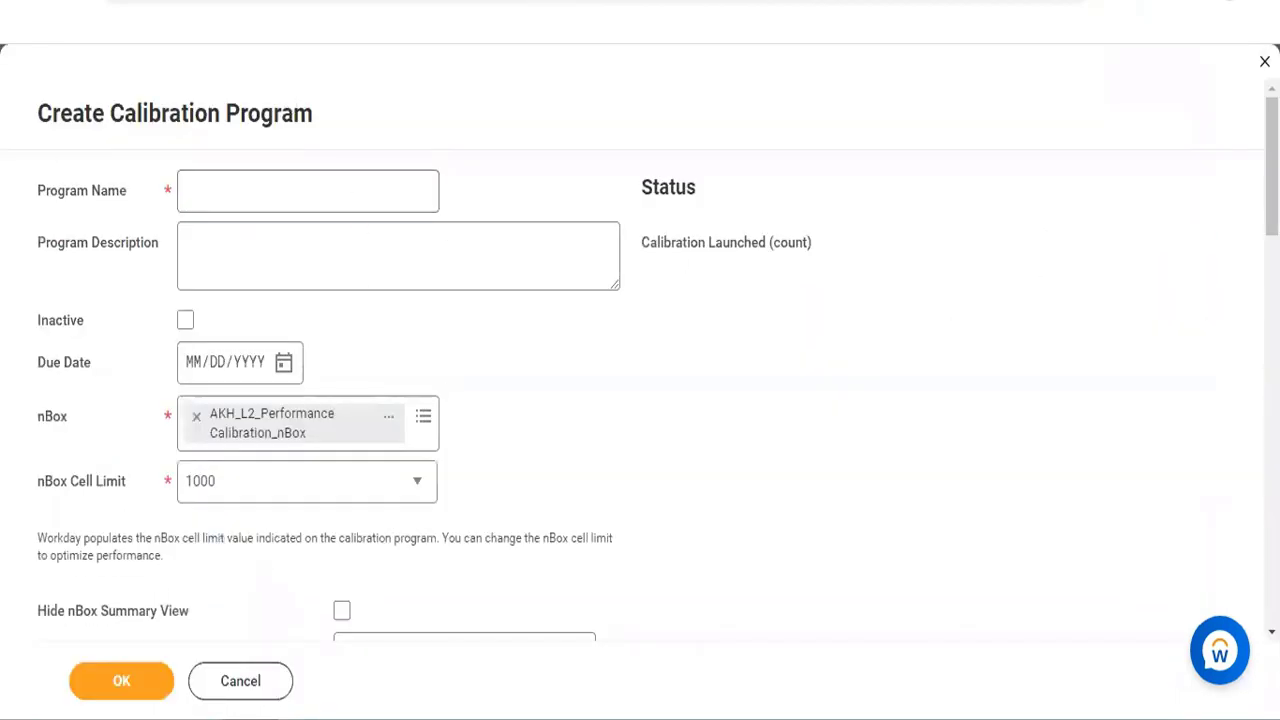
Review the new calibration program's settings and re-enter 0 for Restrict Organization Level View
scroll(405, 385, down, 1)
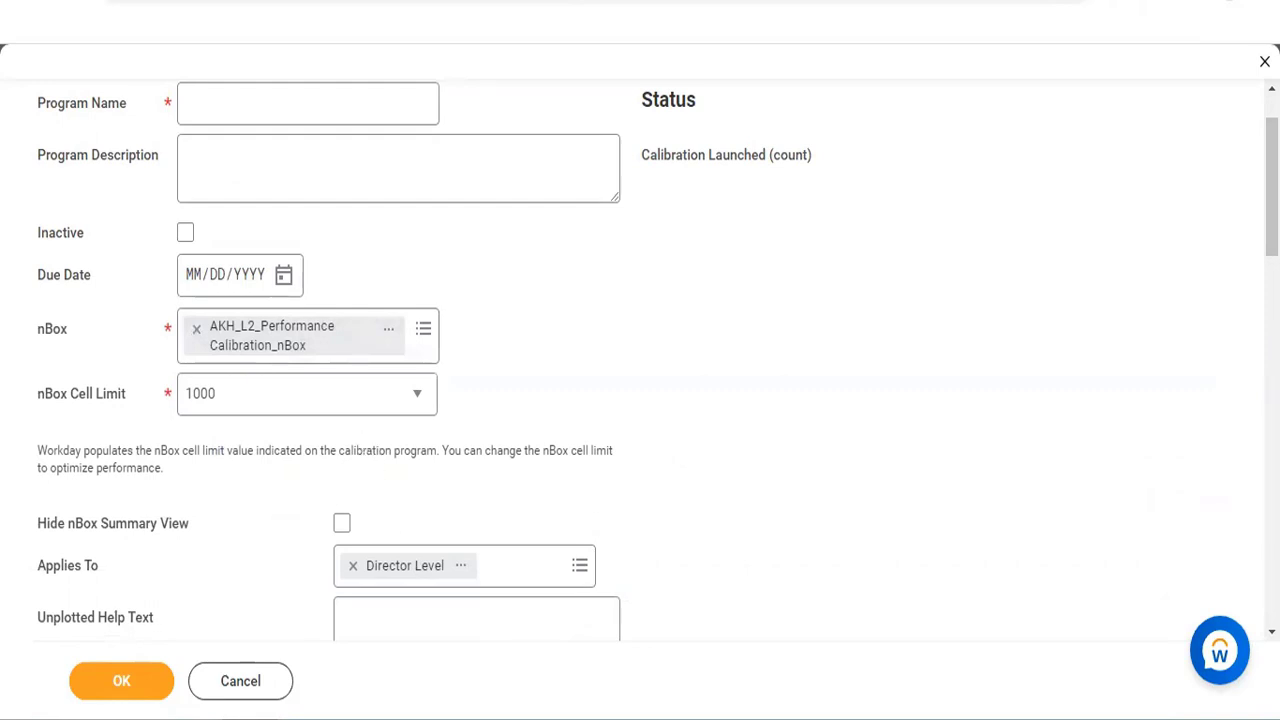
scroll(1271, 190, down, 1)
scroll(640, 375, down, 3)
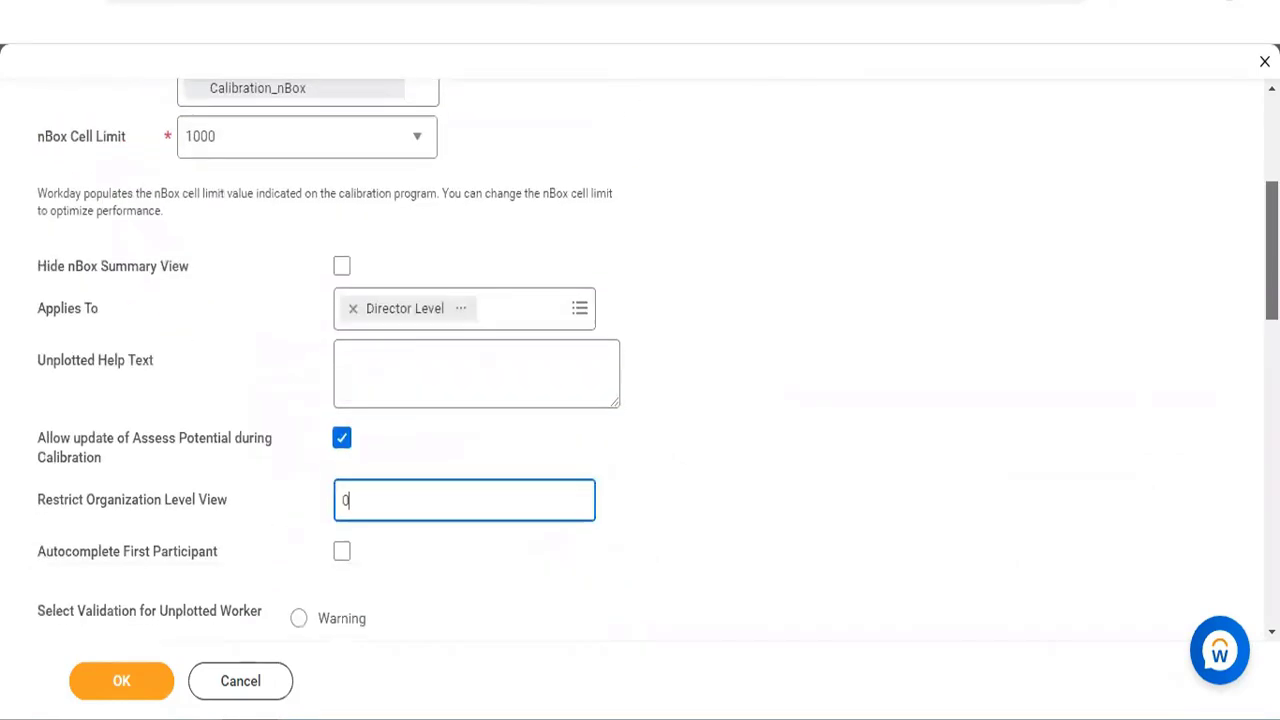
scroll(640, 375, down, 1)
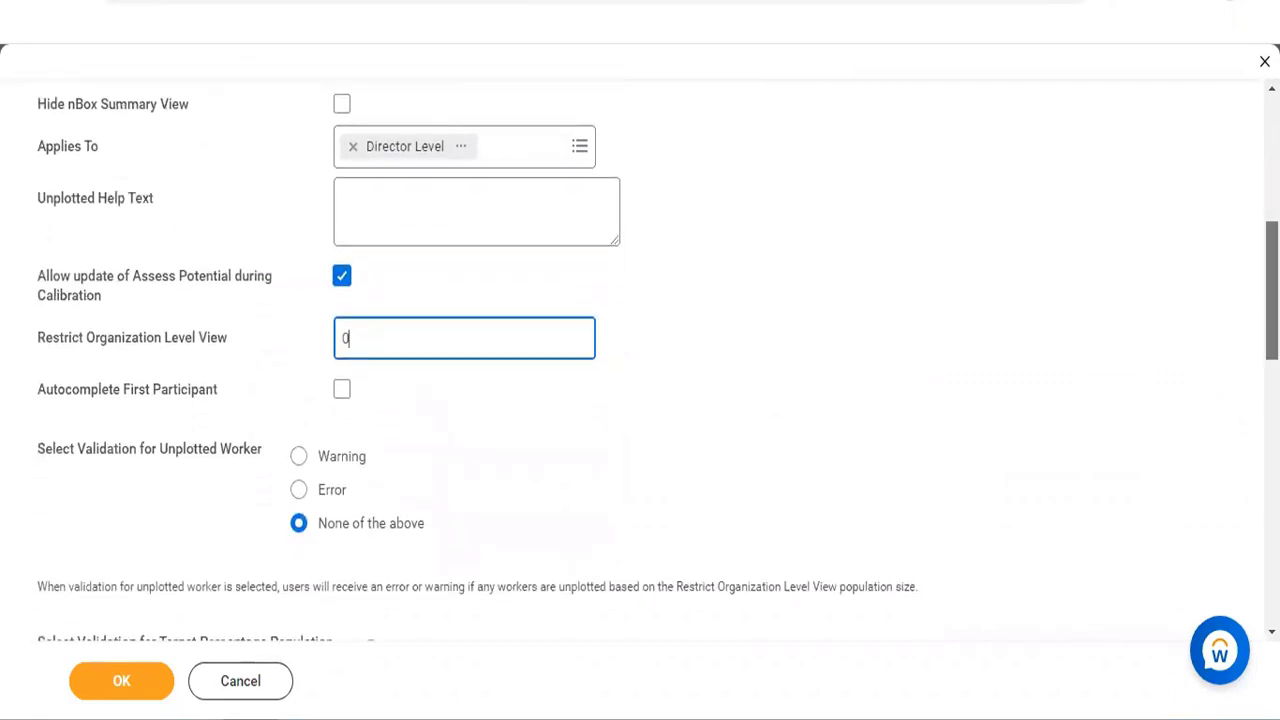
scroll(640, 375, down, 2)
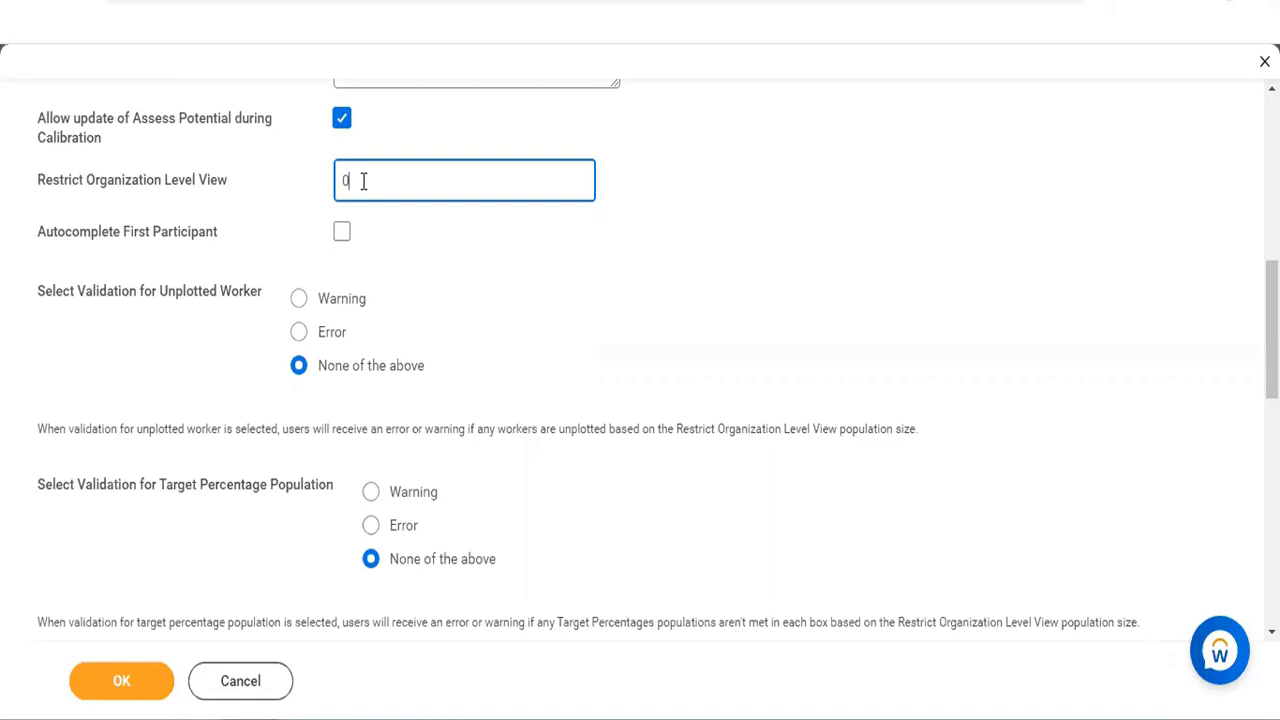
key(BackSpace)
text(0)
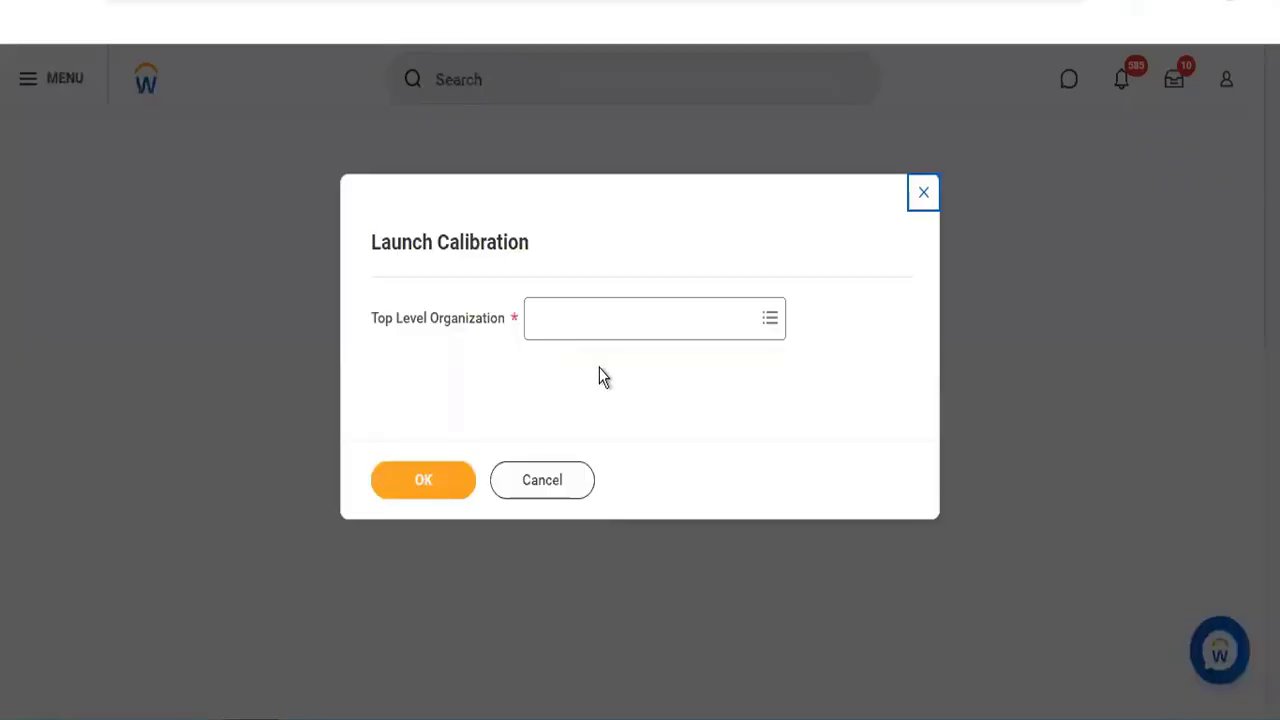
Start a calibration launch with the second Baker Street - London entry of the Angel Healthcare custom organizations as Top Level Organization
click(592, 326)
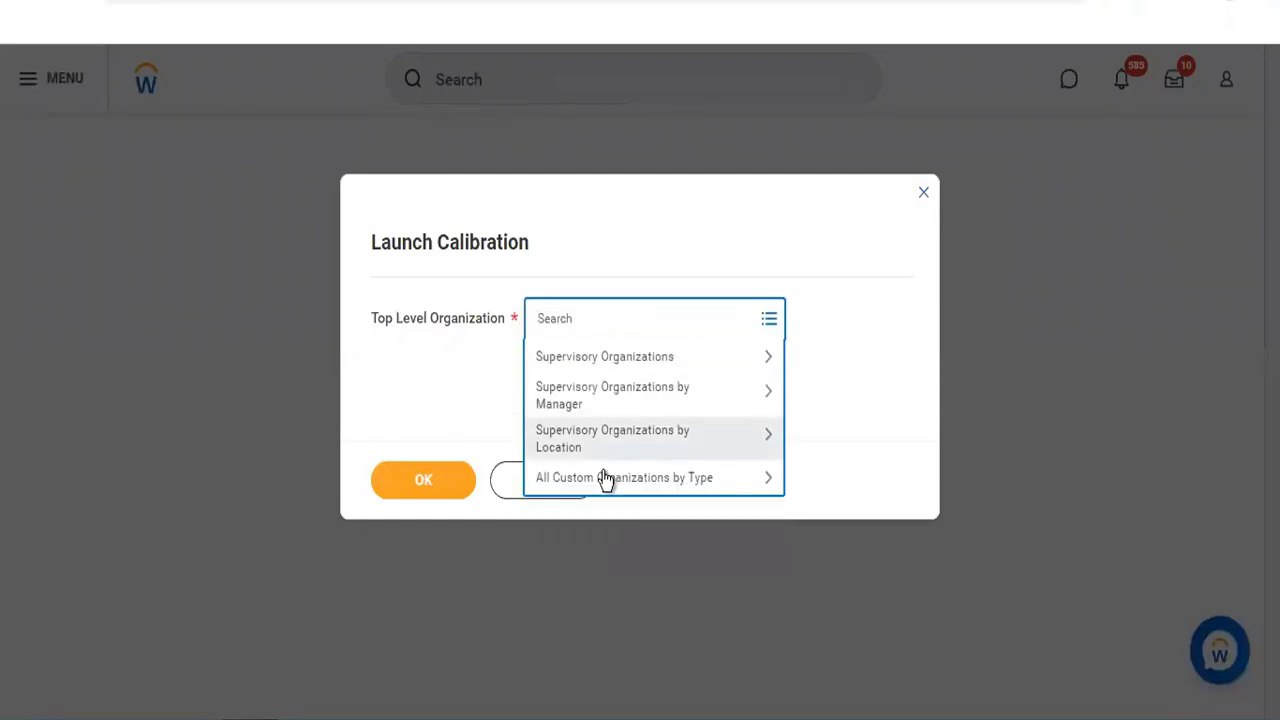
click(606, 478)
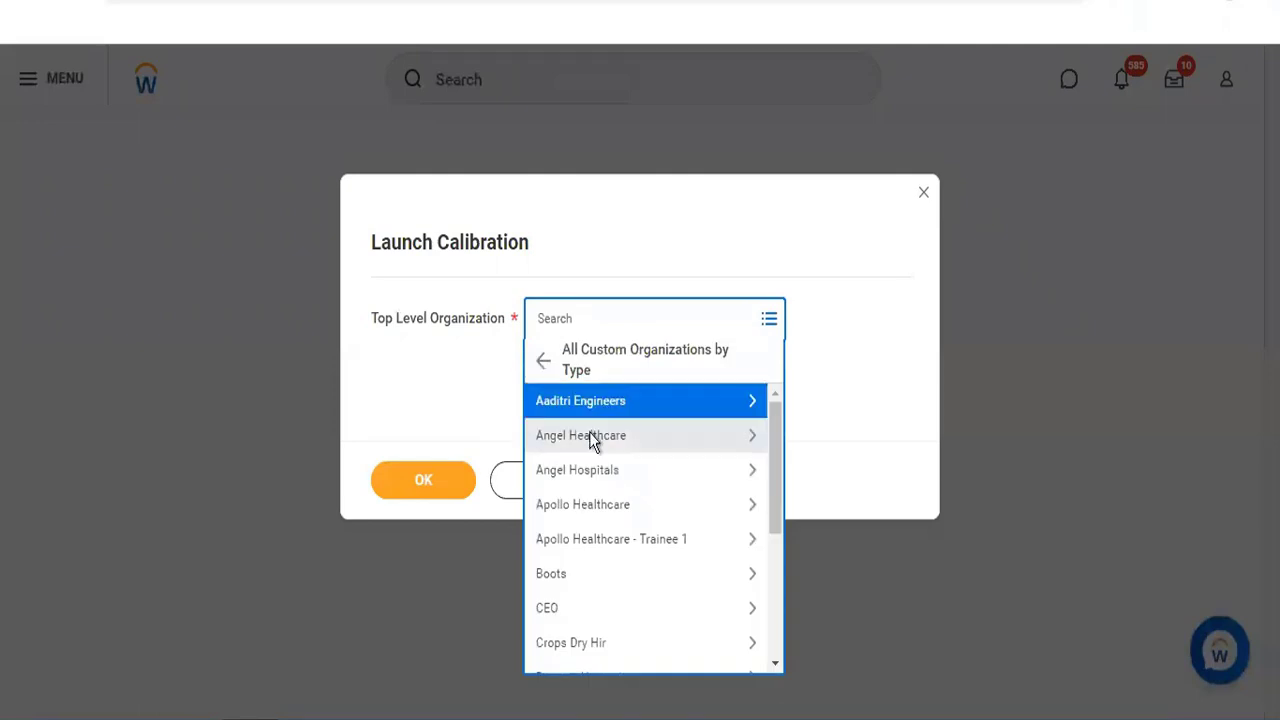
click(592, 440)
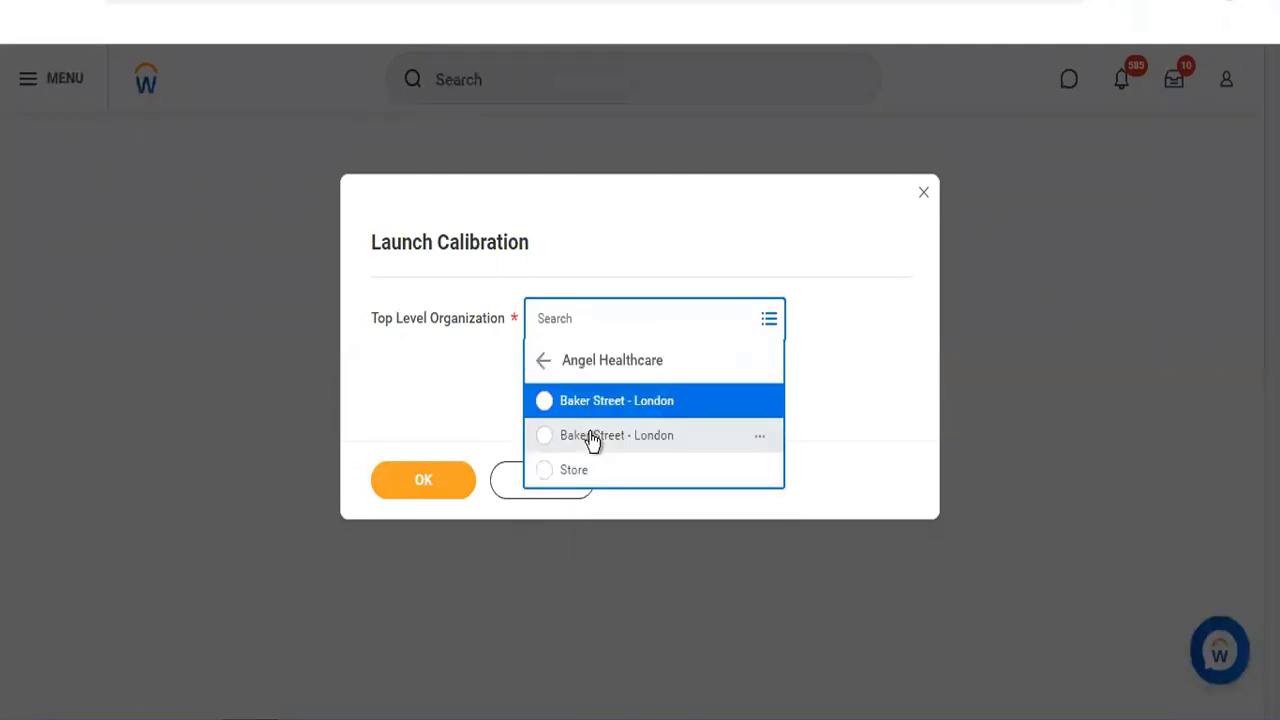
click(590, 435)
click(437, 486)
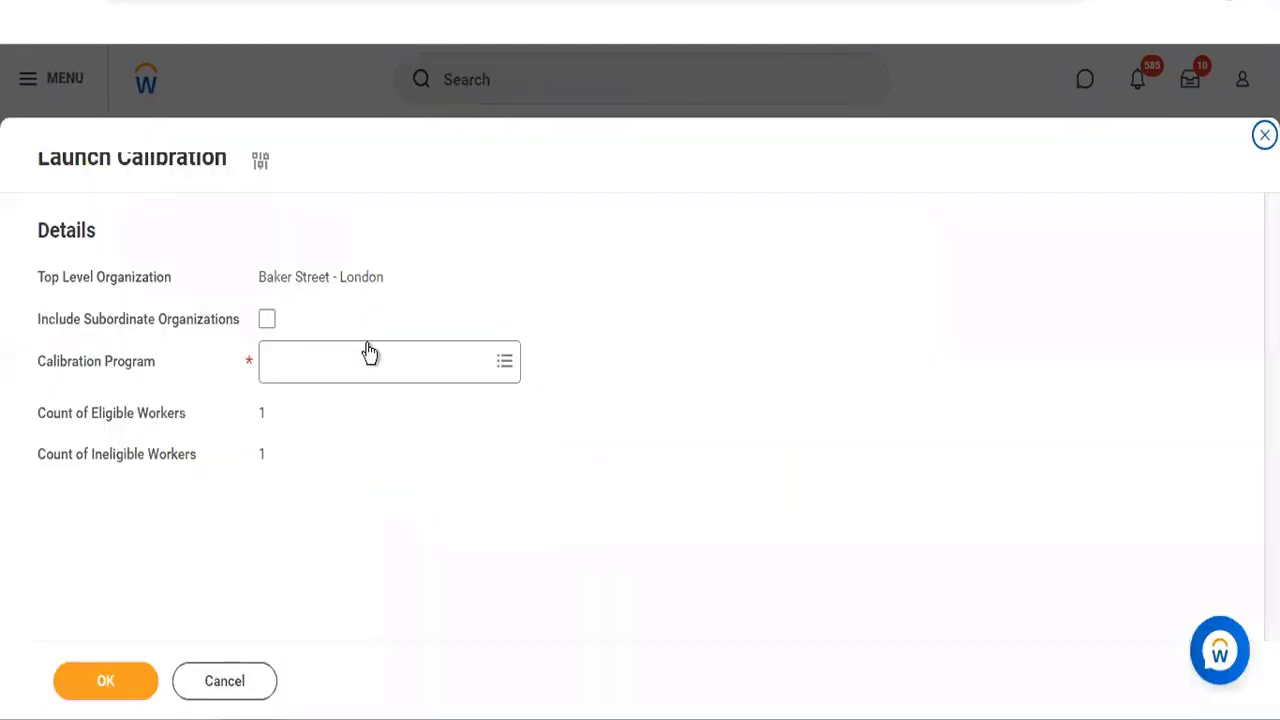
Choose the existing Global Support Calibration RNRK program and launch the calibration for Baker Street - London
click(370, 352)
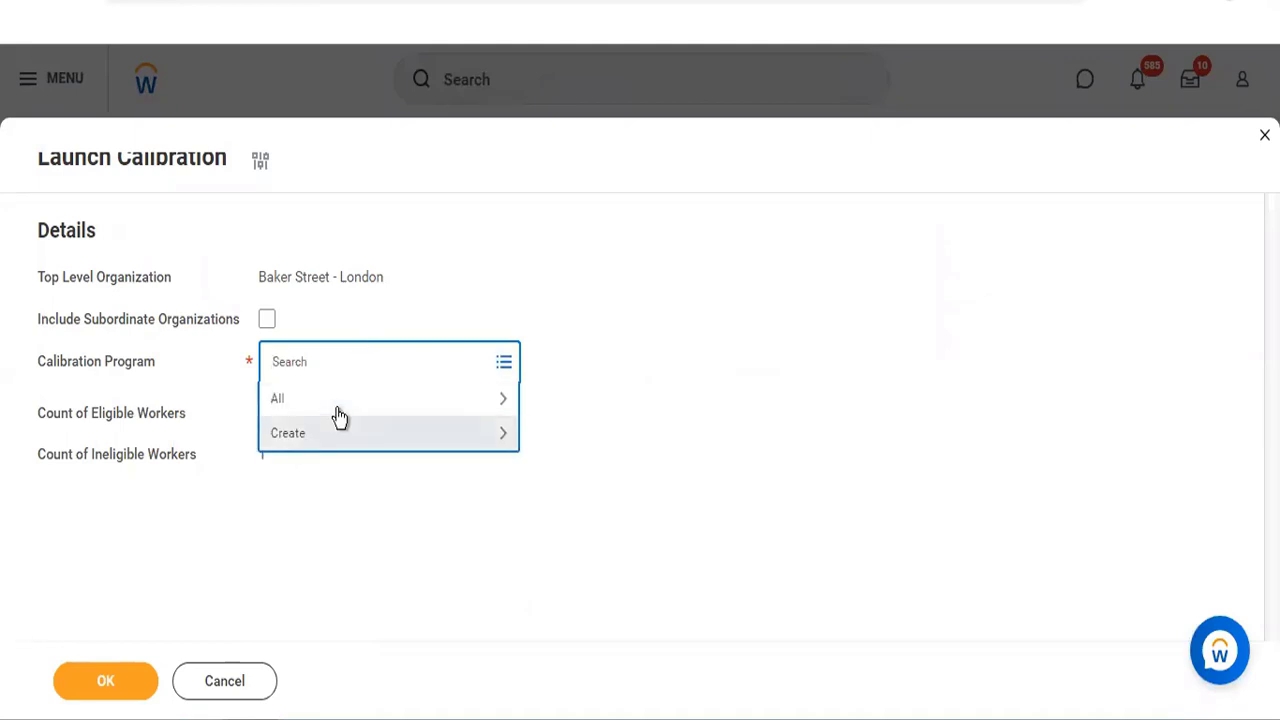
click(336, 413)
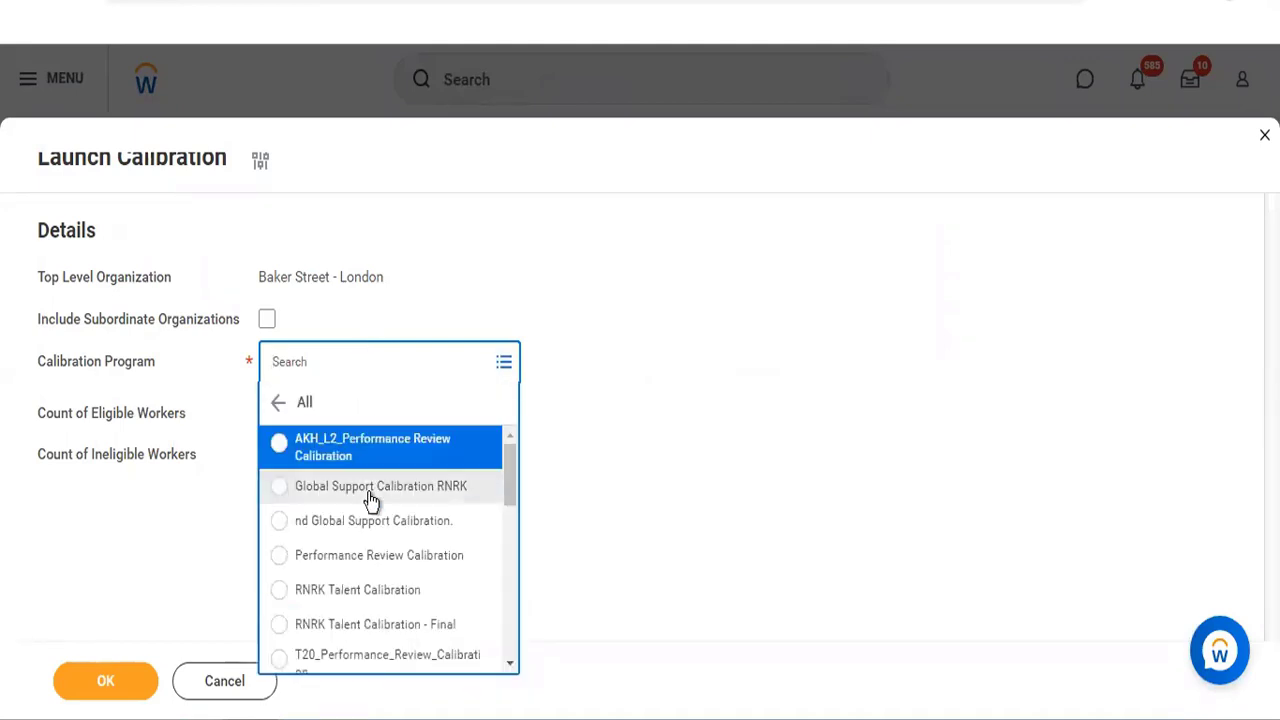
click(368, 495)
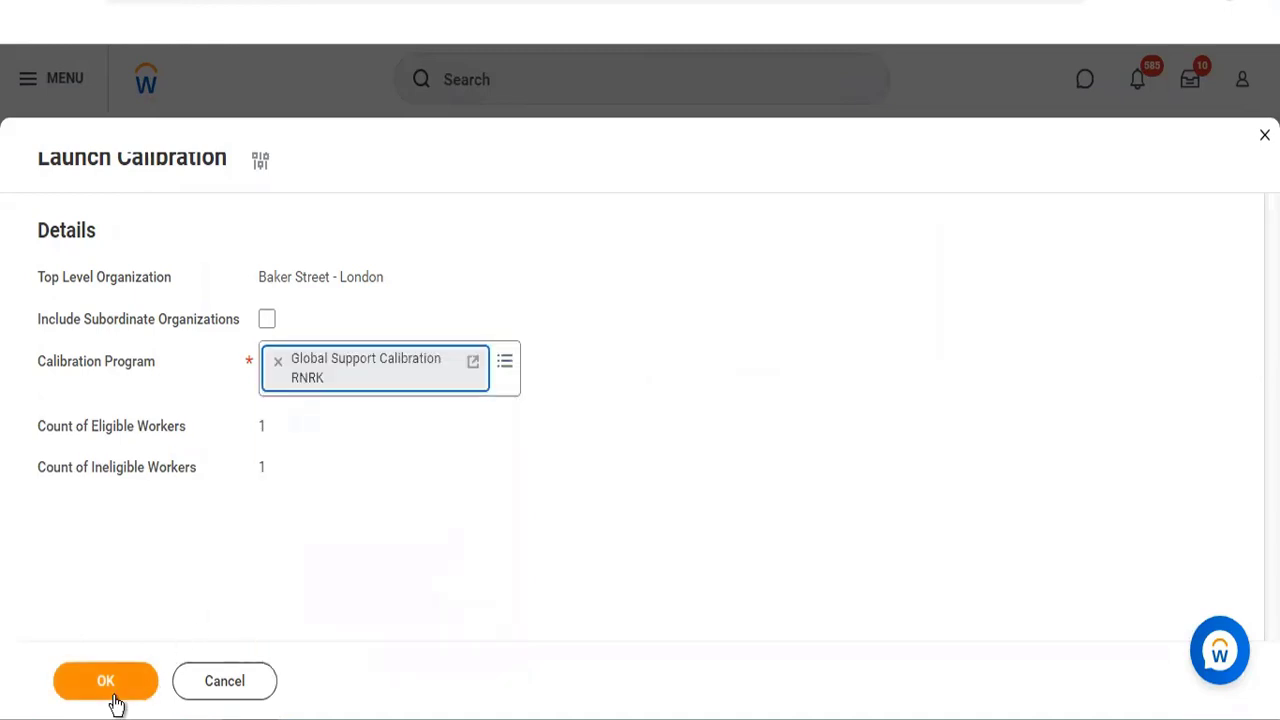
click(113, 697)
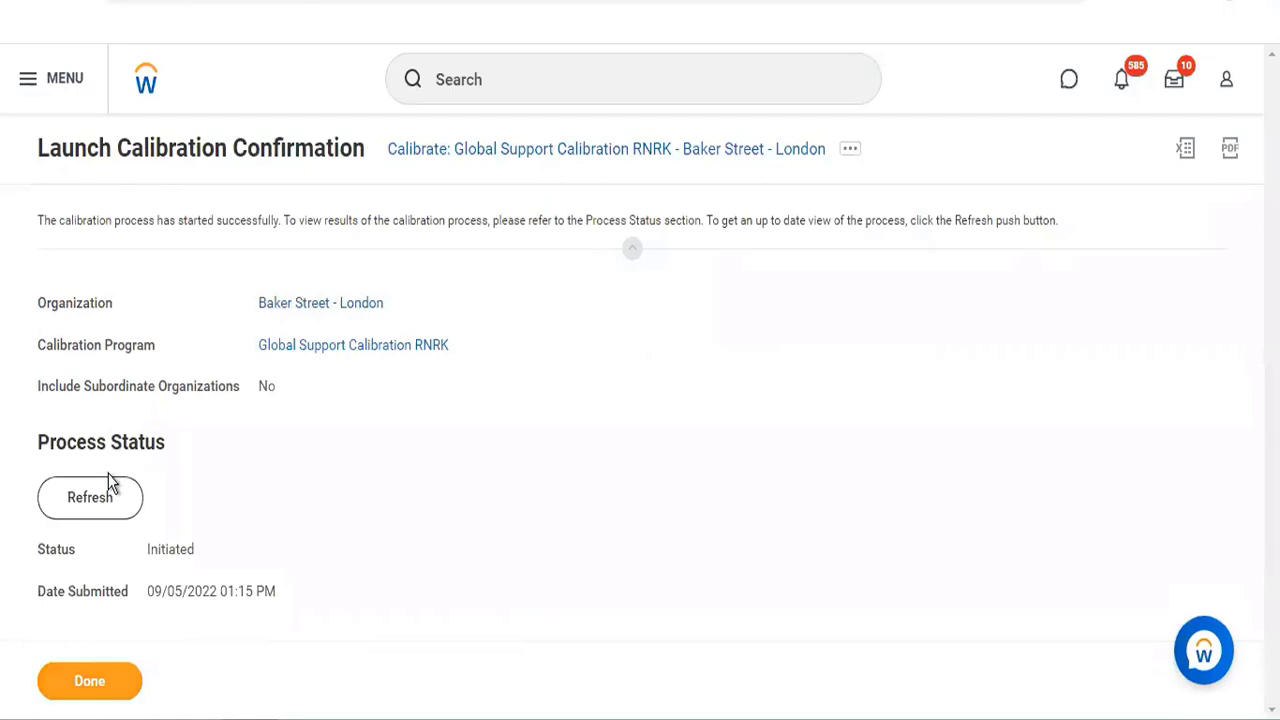
View the Global Support Calibration RNRK program in a new tab and review its calibration value mapping for rows and columns
right_click(375, 357)
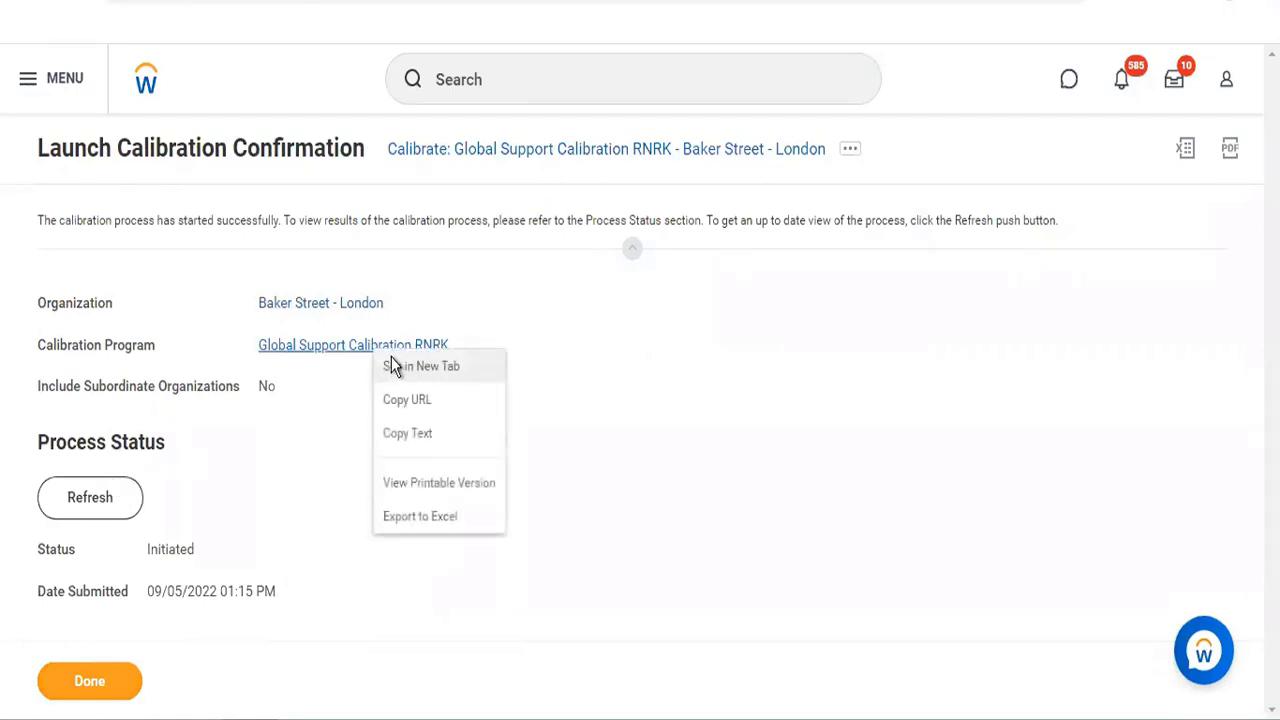
click(391, 363)
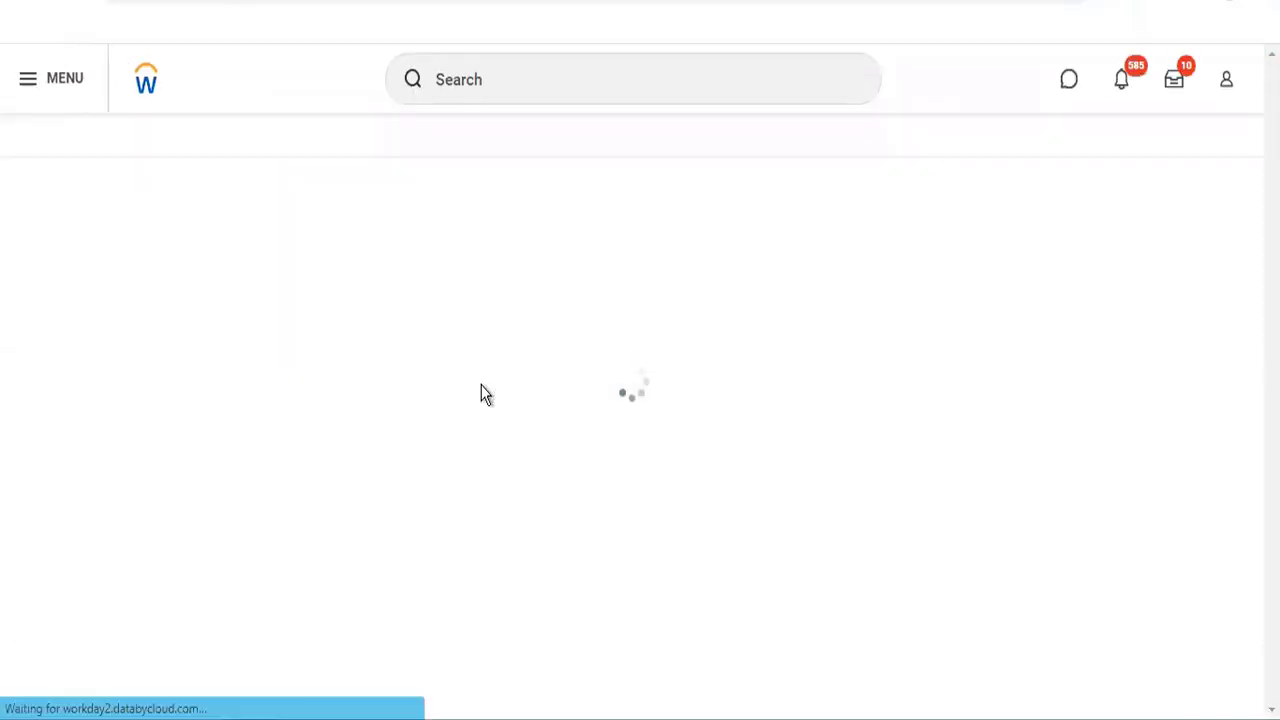
scroll(481, 393, down, 15)
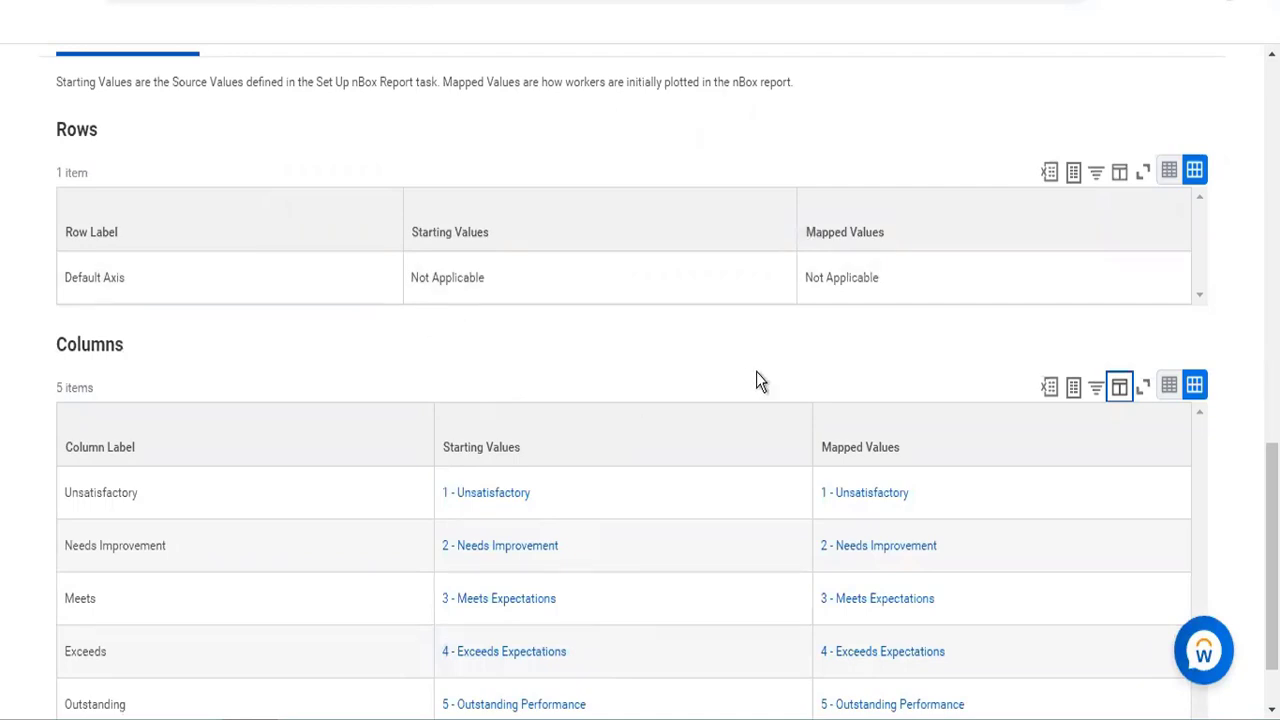
scroll(1119, 386, up, 10)
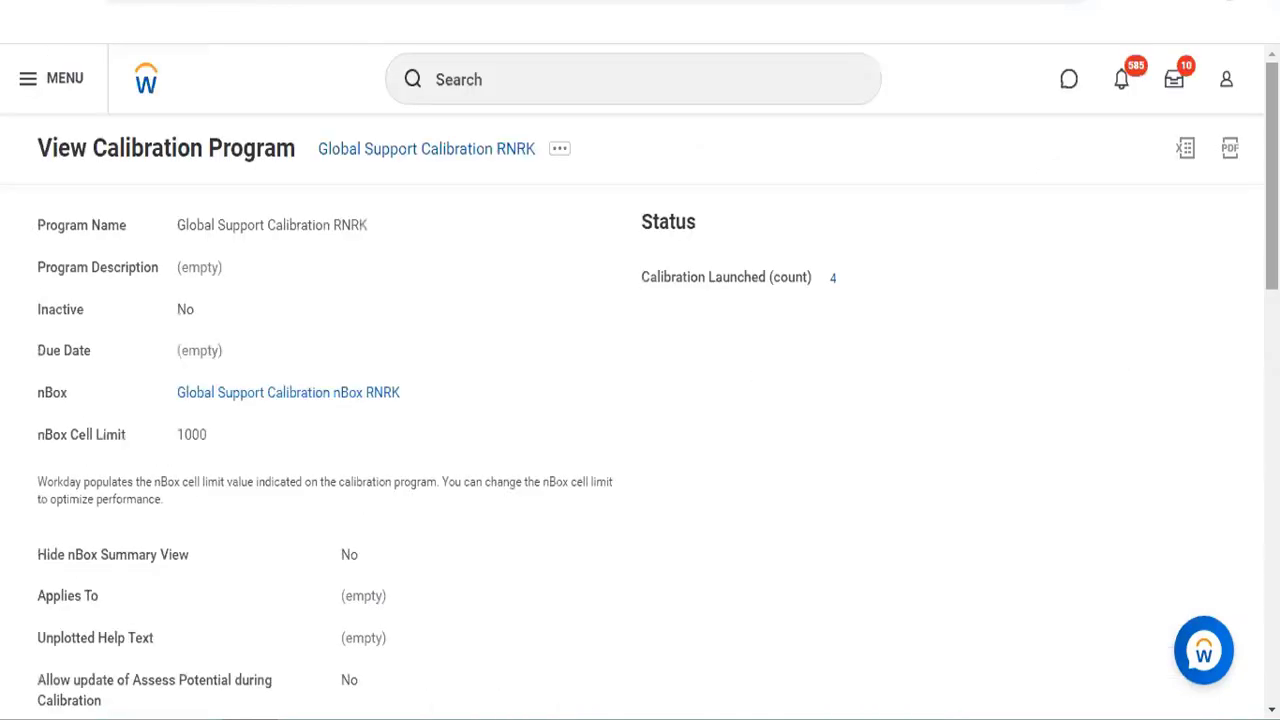
Examine the program's general settings, from nBox and Applies To through Restrict Organization Level View and the validation options
scroll(640, 375, down, 1)
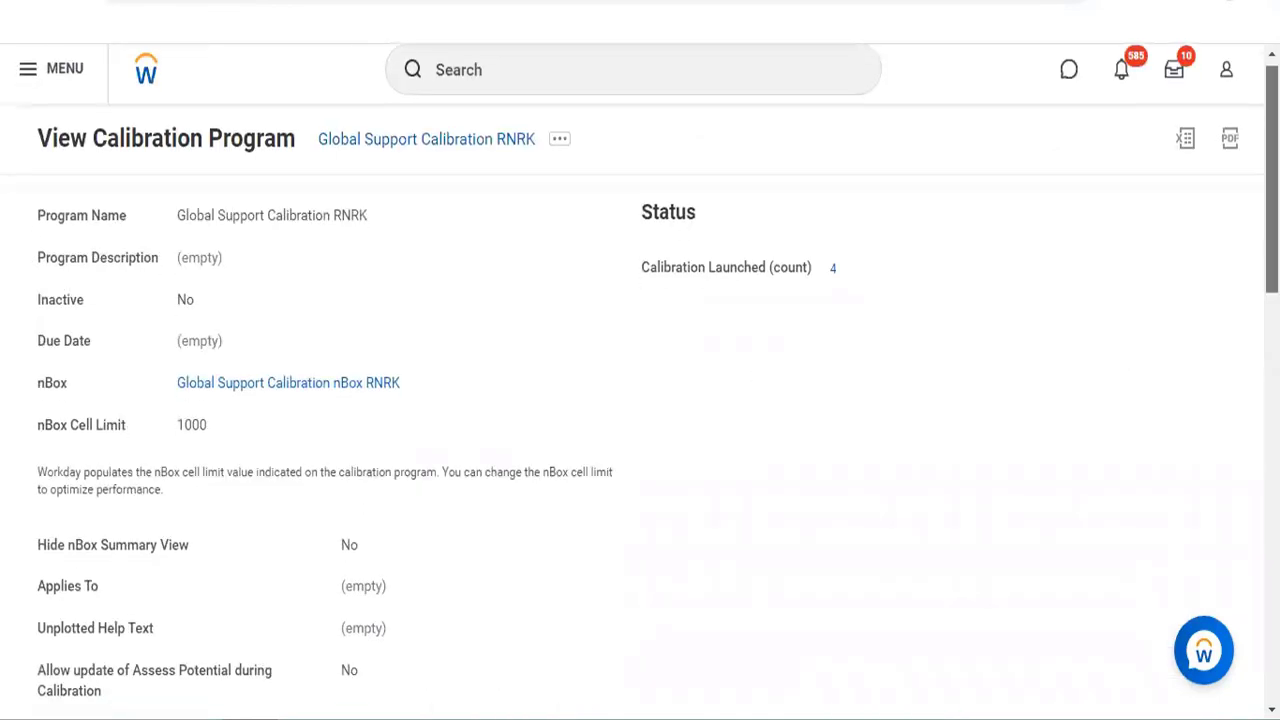
scroll(640, 375, down, 4)
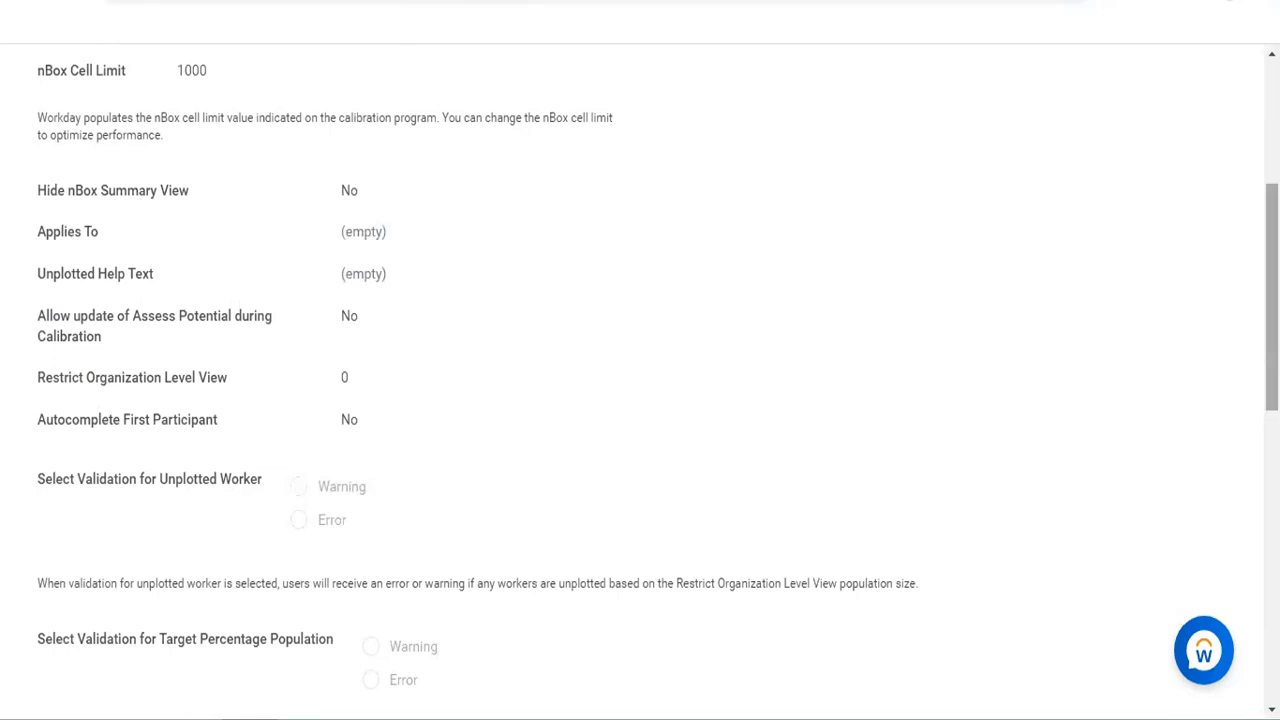
scroll(658, 370, down, 1)
scroll(658, 380, down, 1)
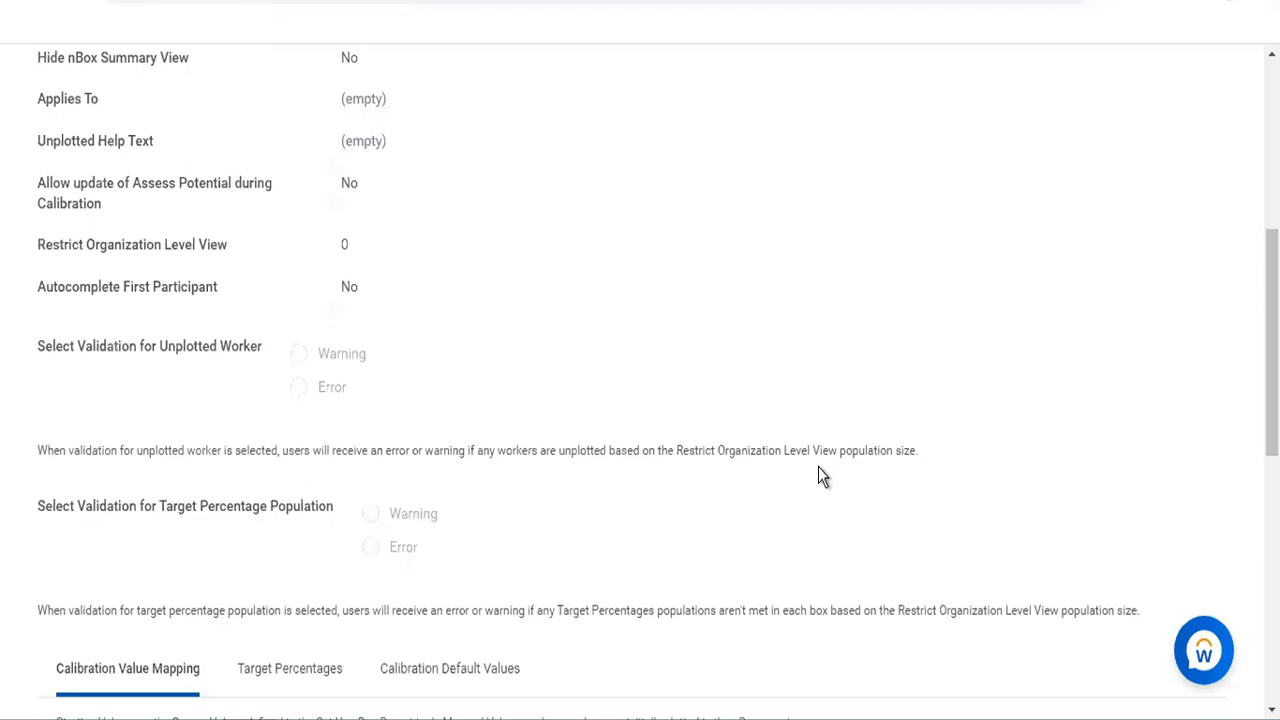
scroll(818, 467, down, 1)
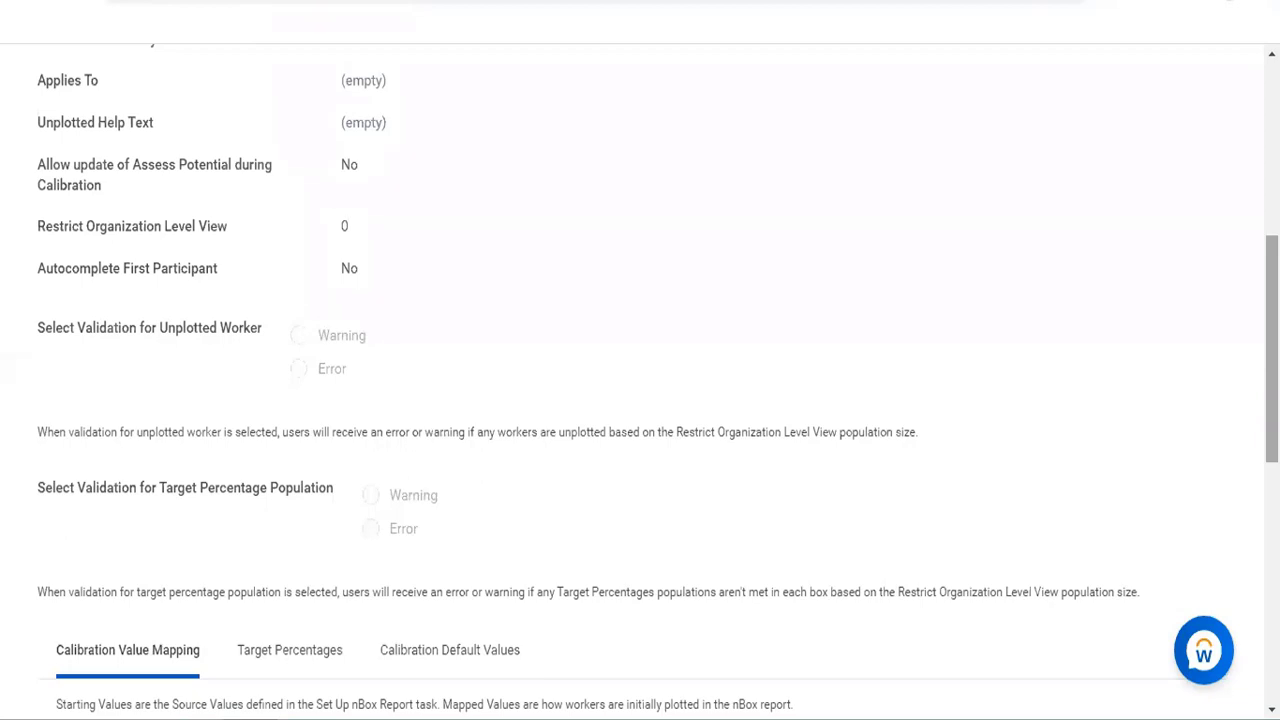
scroll(640, 380, up, 5)
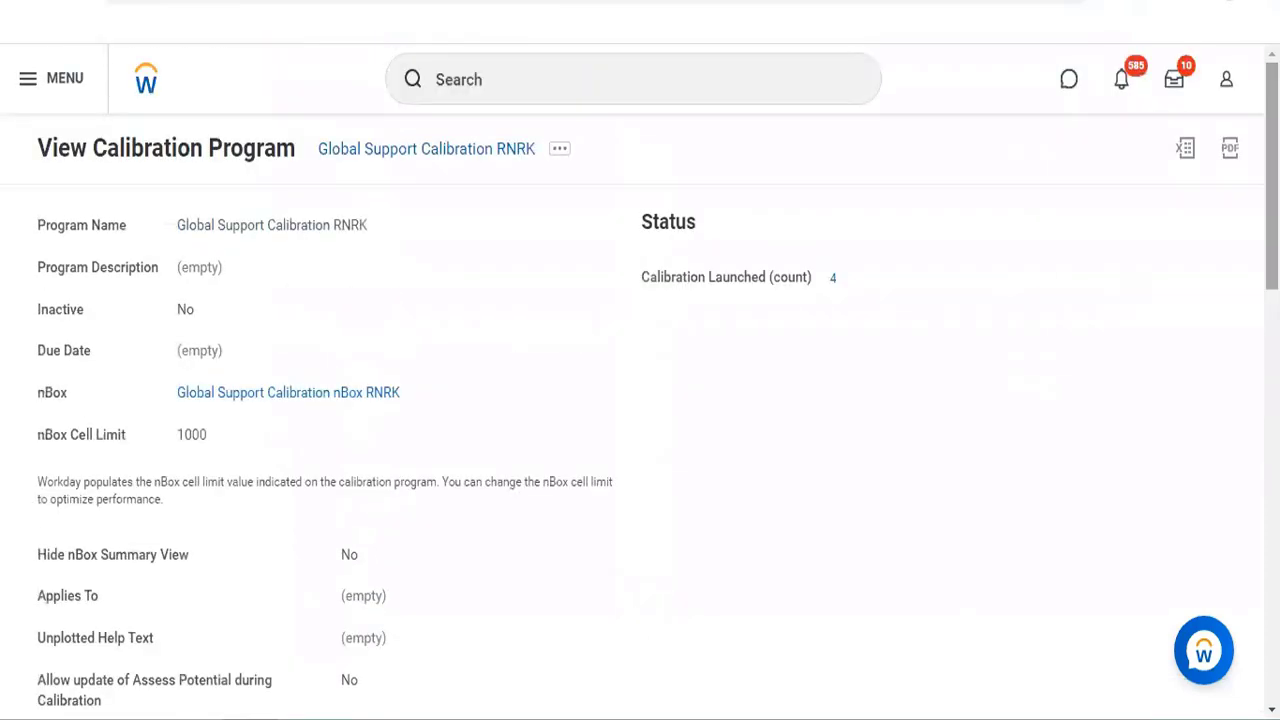
scroll(640, 380, down, 2)
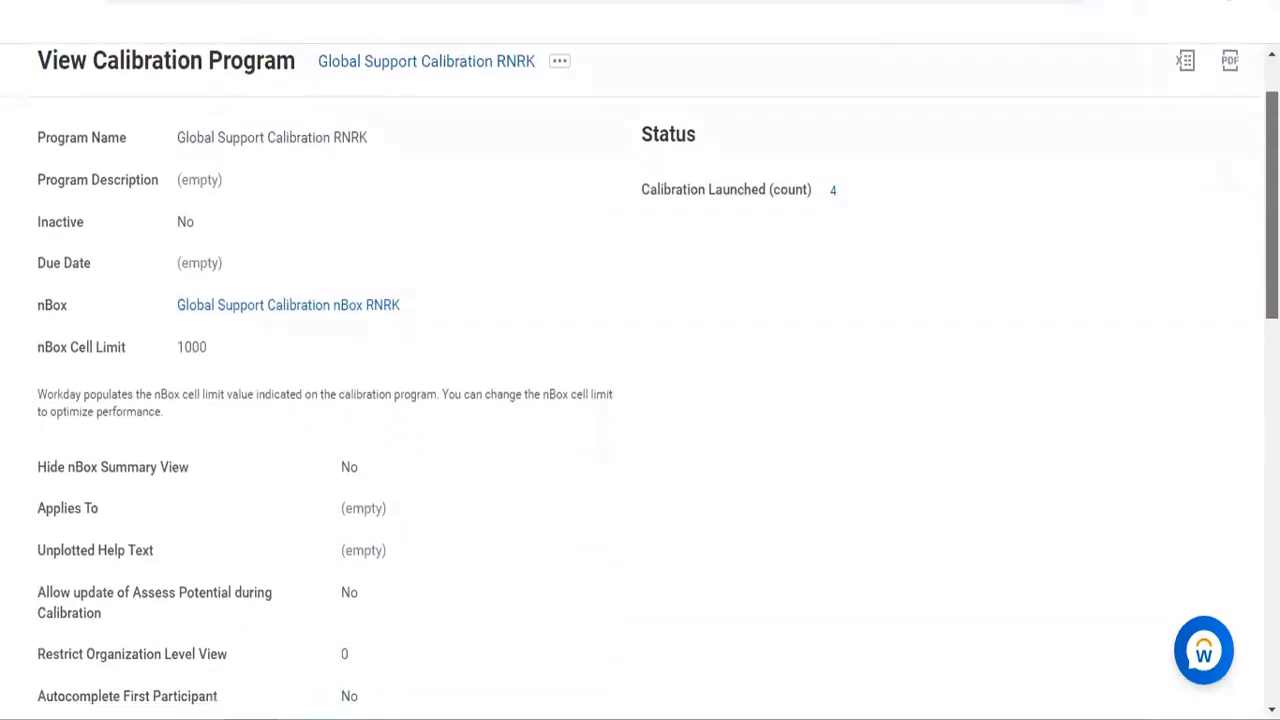
scroll(640, 380, down, 3)
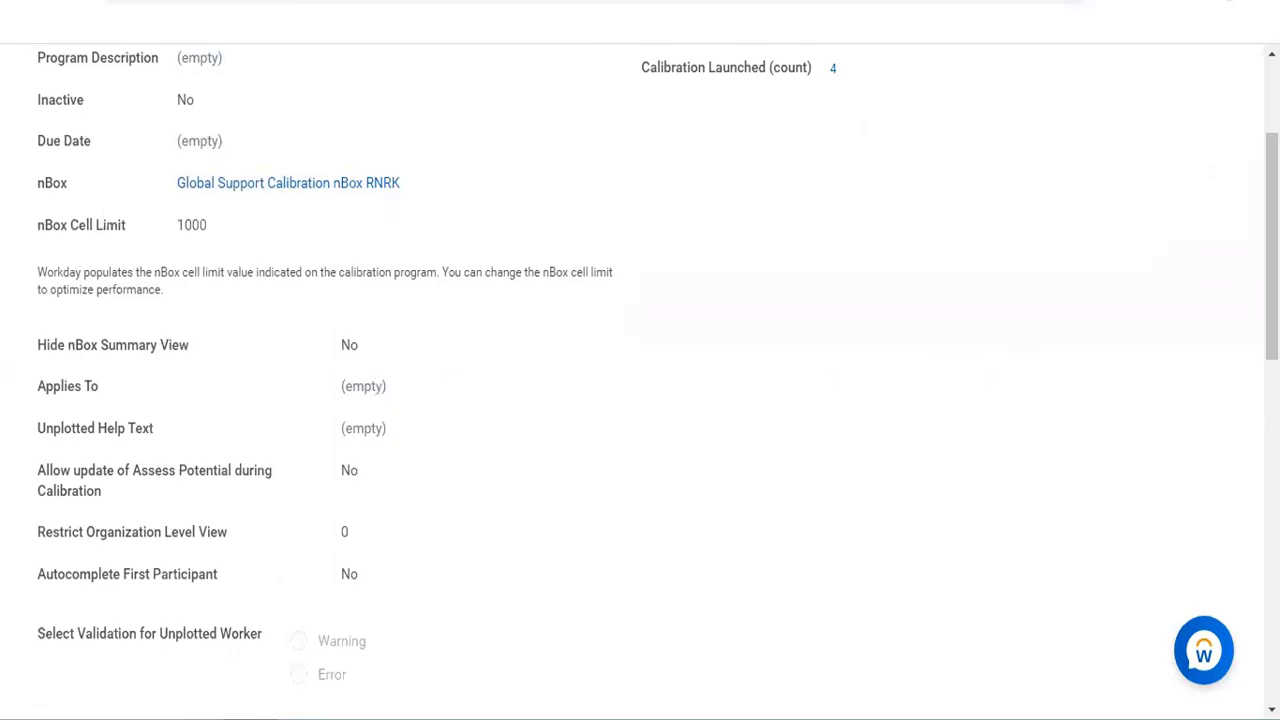
Read the validation settings for unplotted workers and target percentage population, including their explanatory notes on Restrict Organization Level View
scroll(660, 510, down, 5)
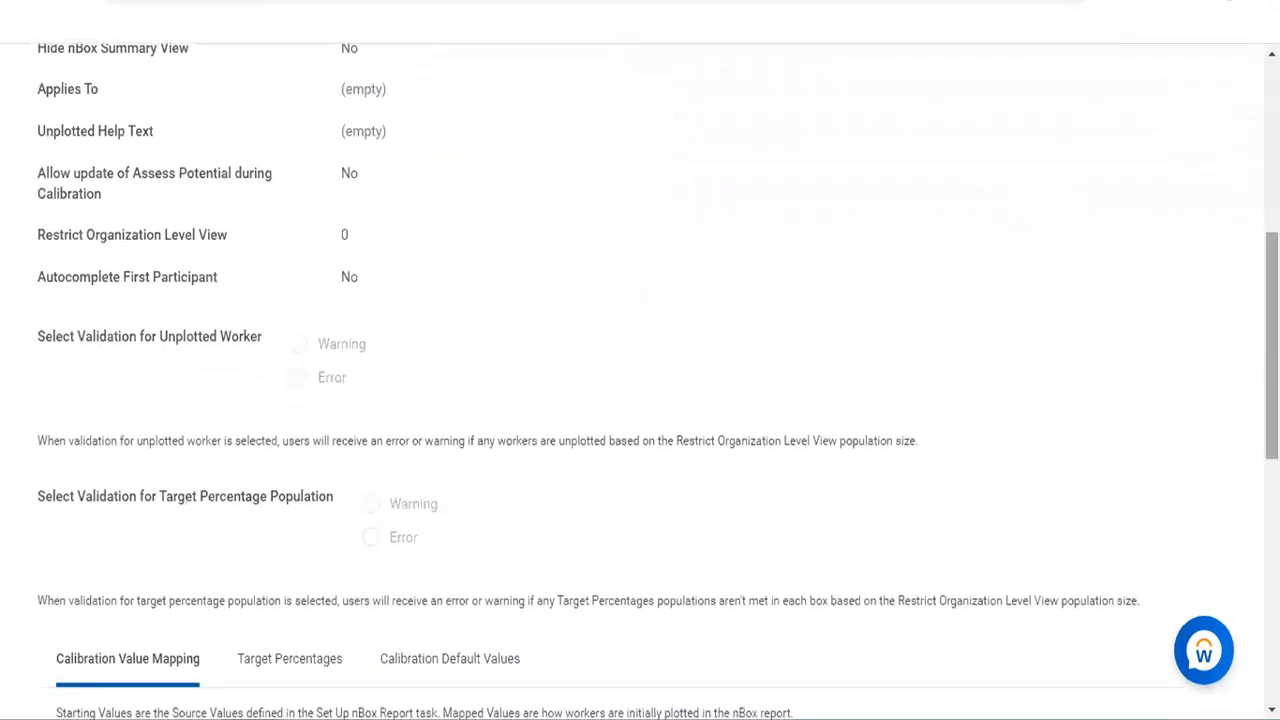
scroll(657, 381, down, 1)
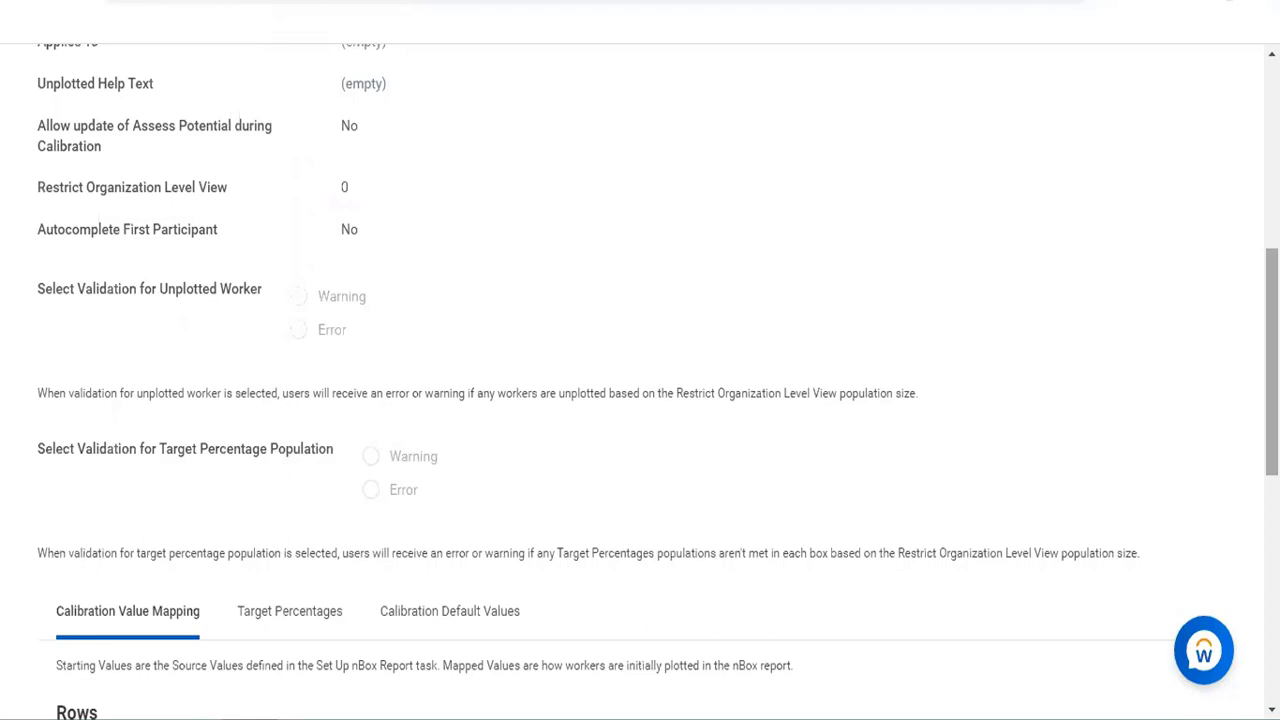
scroll(640, 380, down, 1)
scroll(533, 472, down, 4)
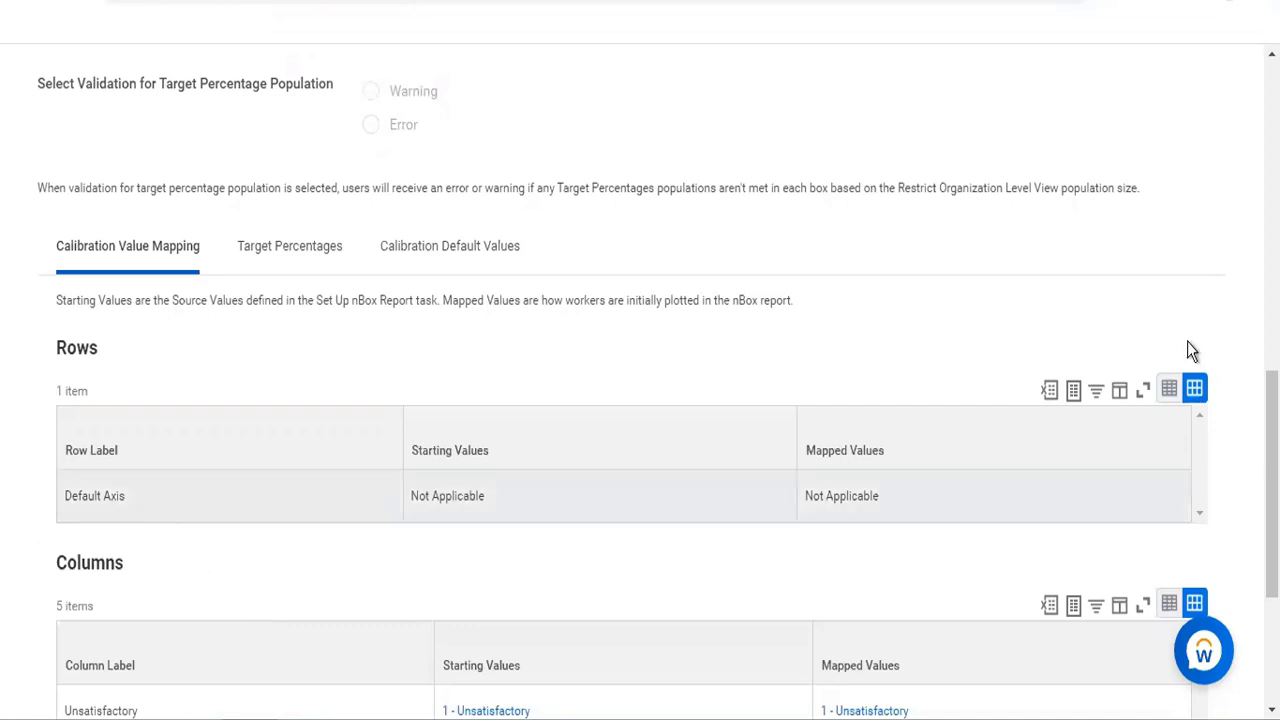
Compare the starting and mapped values in the Calibration Value Mapping rows and columns, from Unsatisfactory through Outstanding
scroll(640, 380, down, 2)
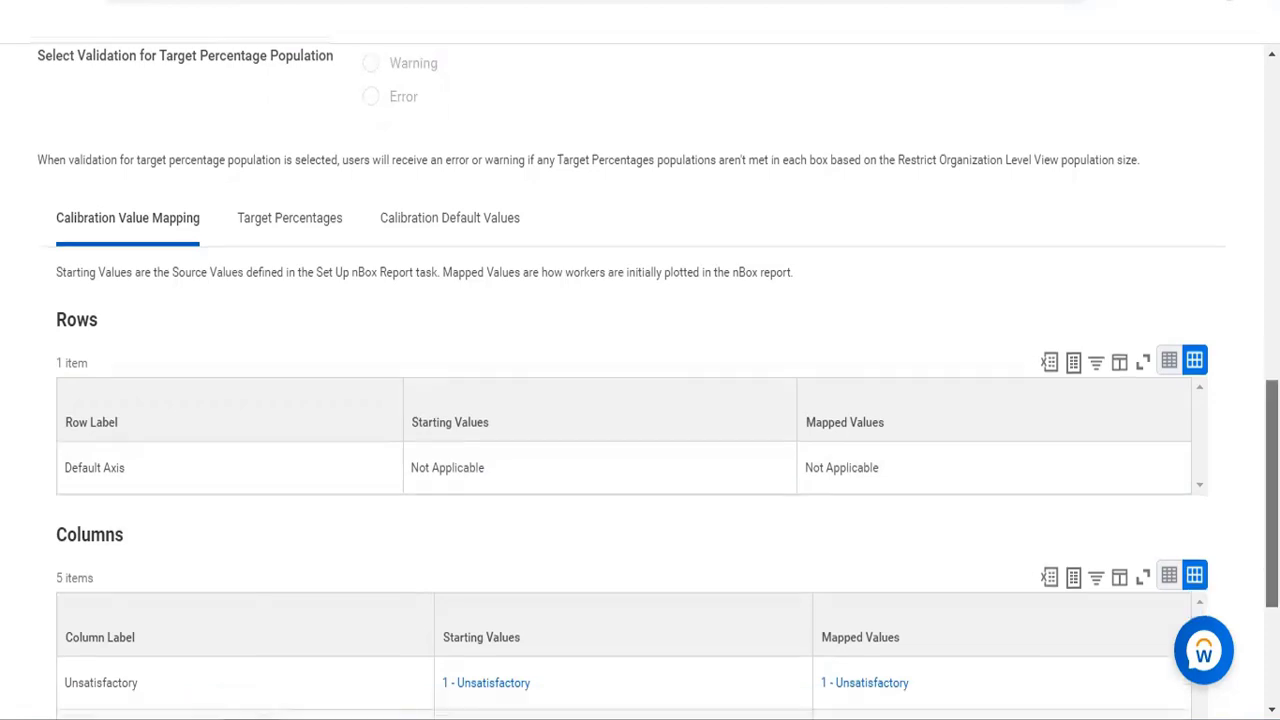
scroll(640, 380, down, 1)
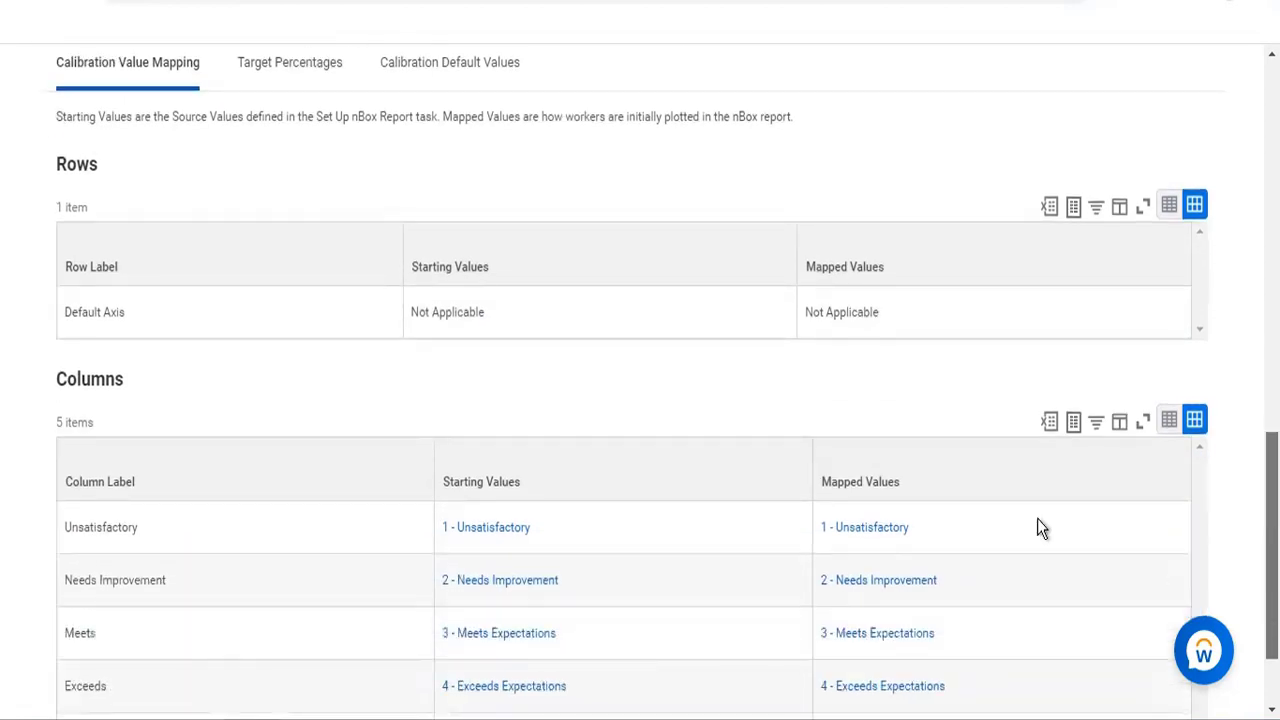
scroll(1037, 518, down, 1)
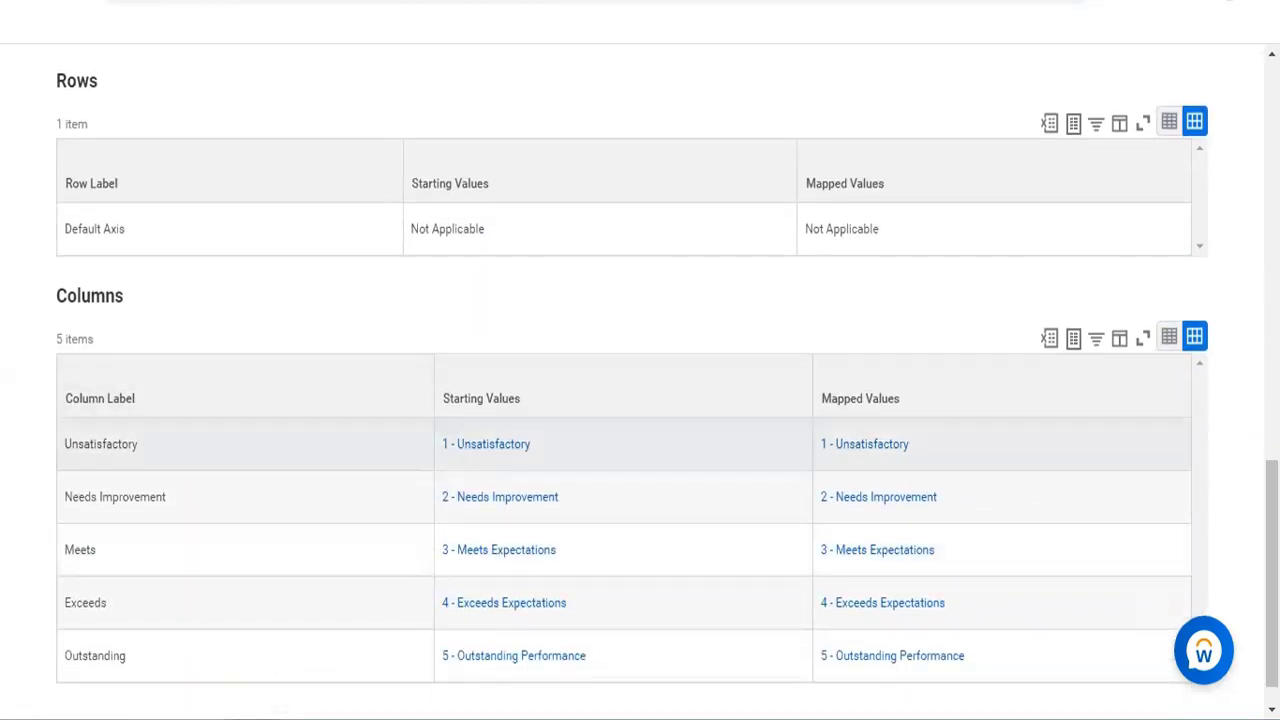
scroll(722, 501, down, 1)
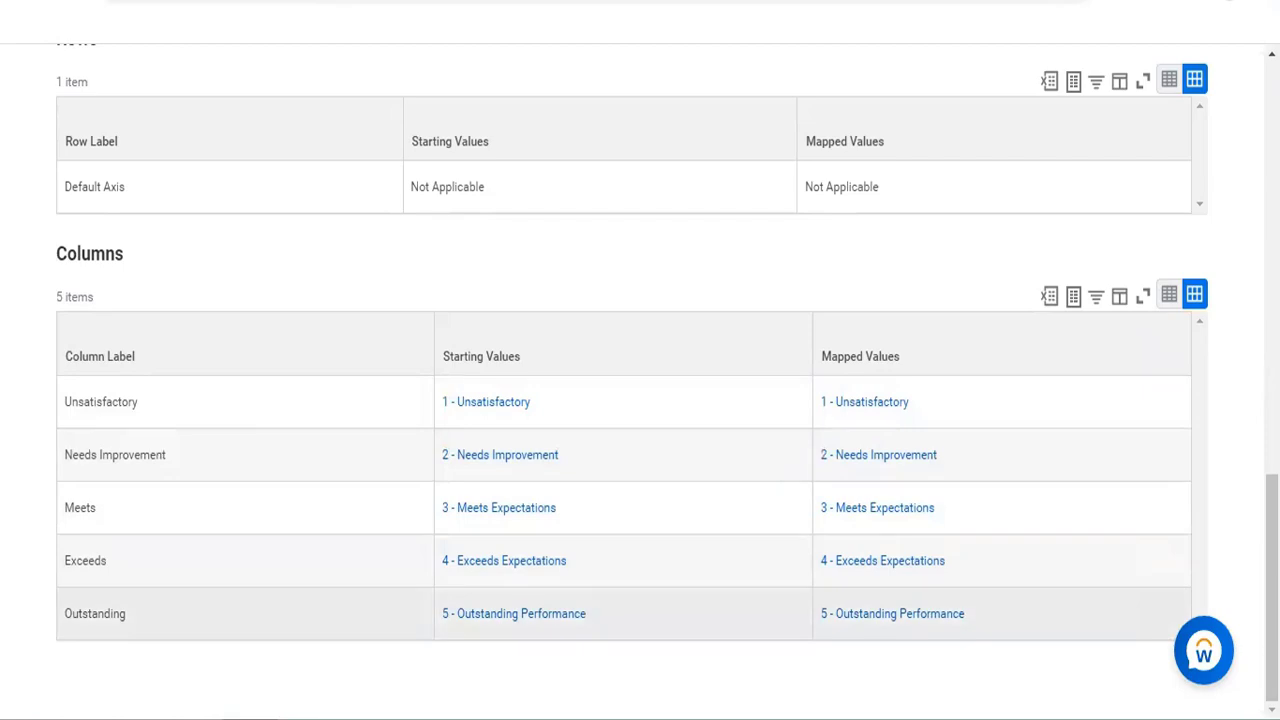
scroll(640, 373, up, 1)
scroll(640, 383, up, 3)
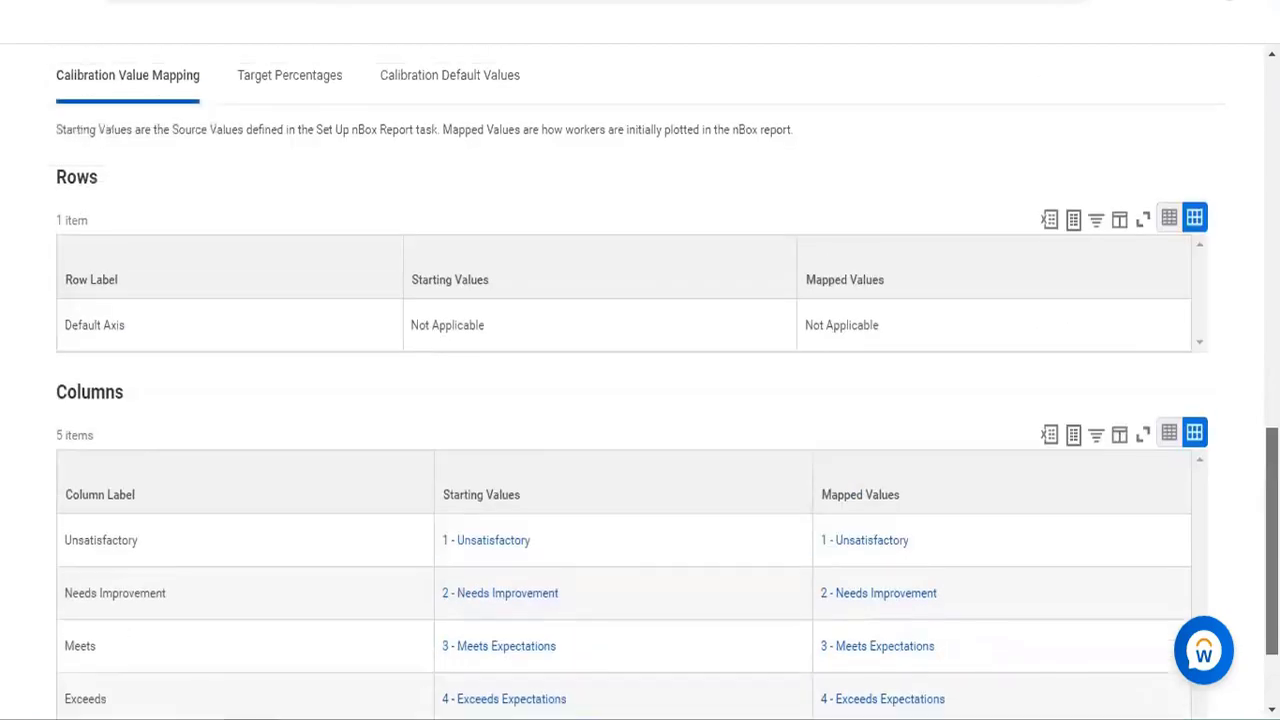
scroll(640, 381, down, 2)
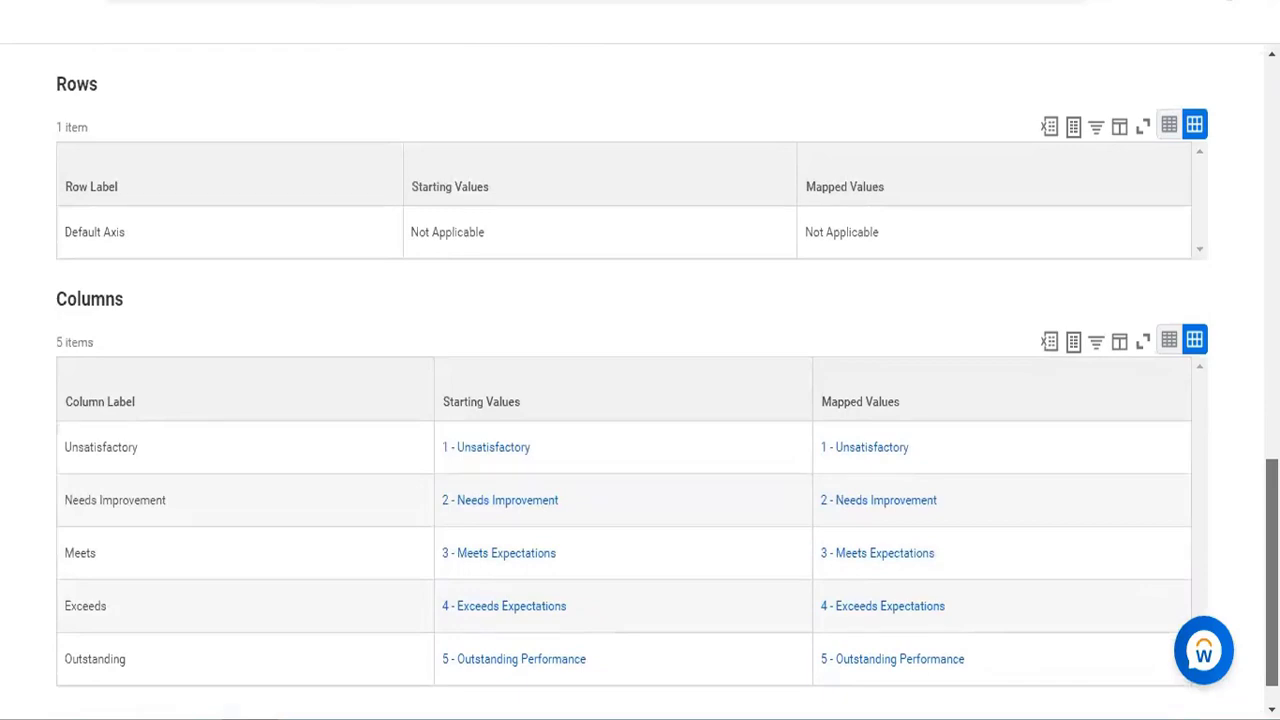
scroll(640, 383, up, 1)
scroll(640, 383, up, 3)
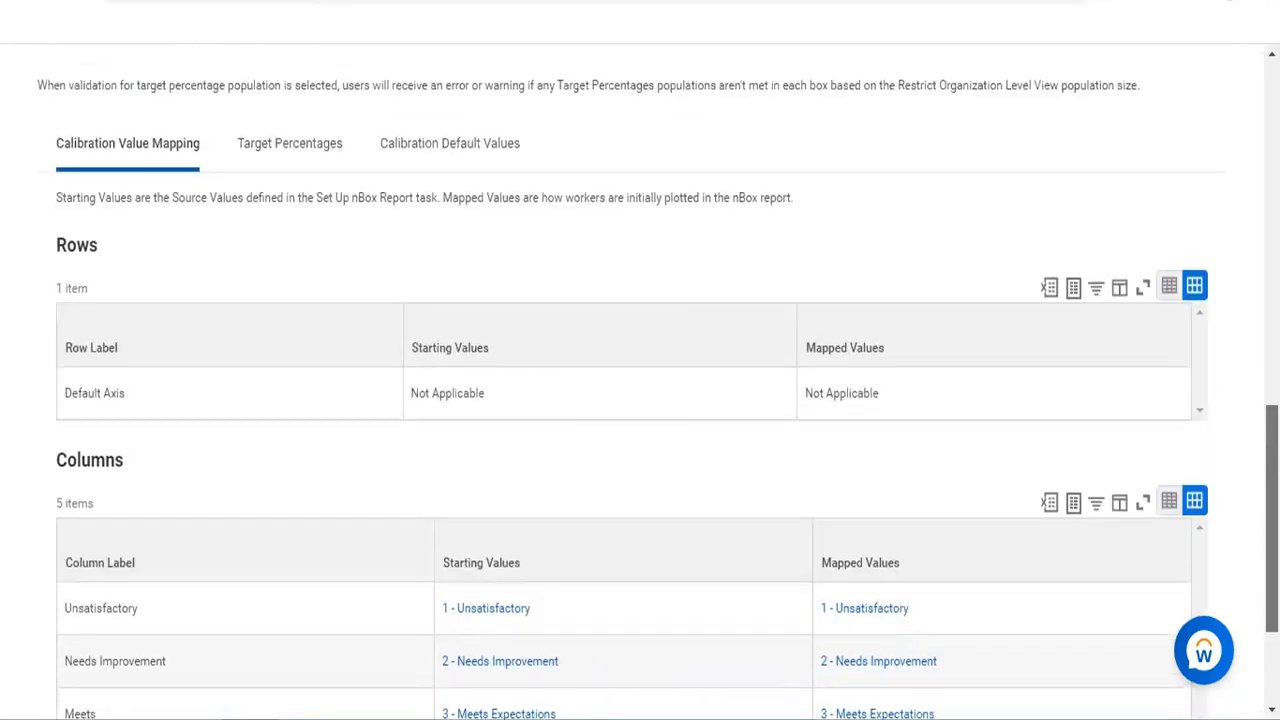
scroll(593, 395, up, 6)
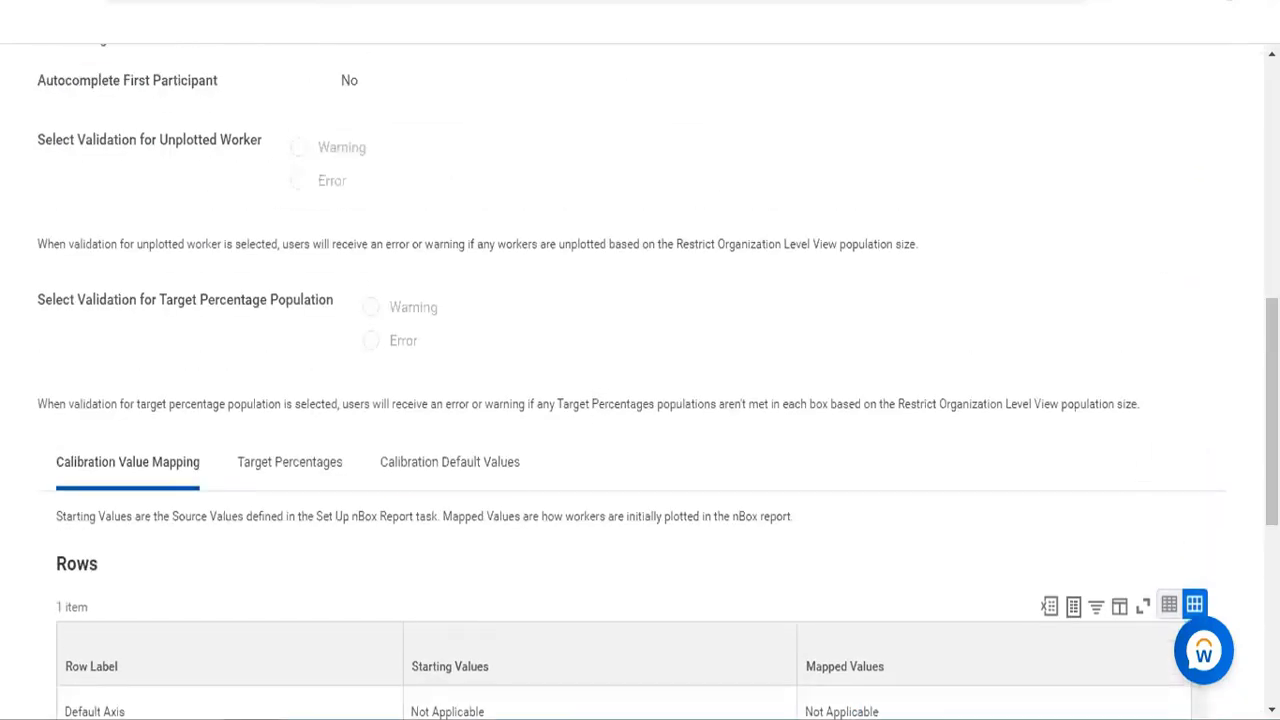